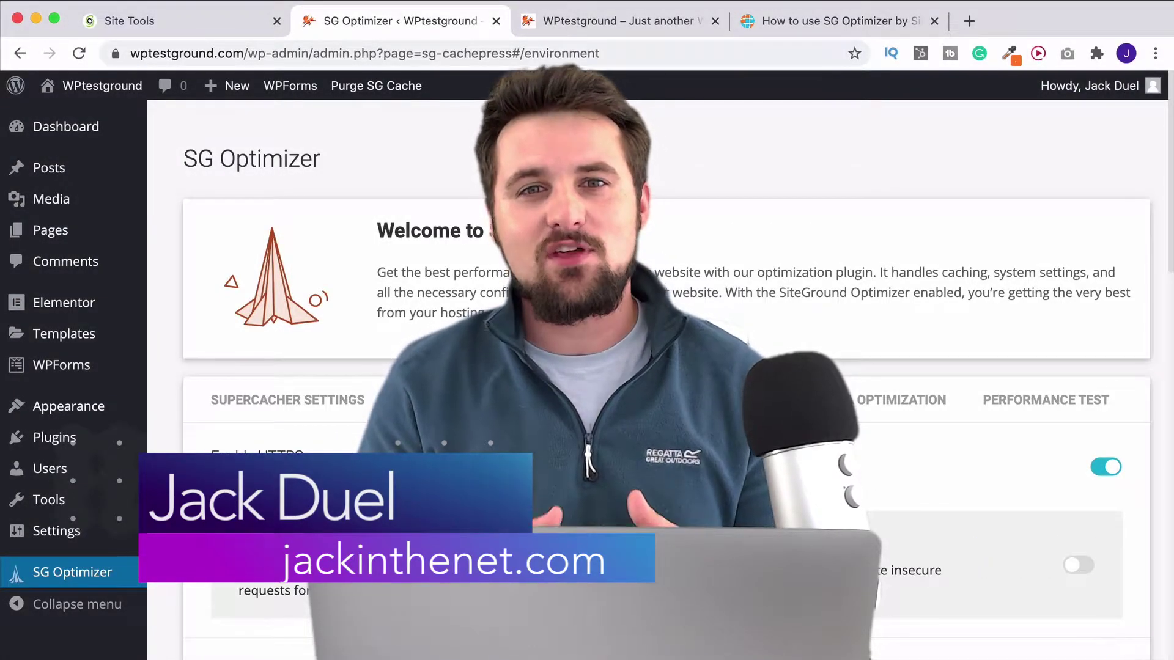
- Switch on Minify the HTML Output, Minify JavaScript Files and Minify CSS Files under Frontend Optimization
left_click(720, 400)
scroll(1121, 367, "down", 3)
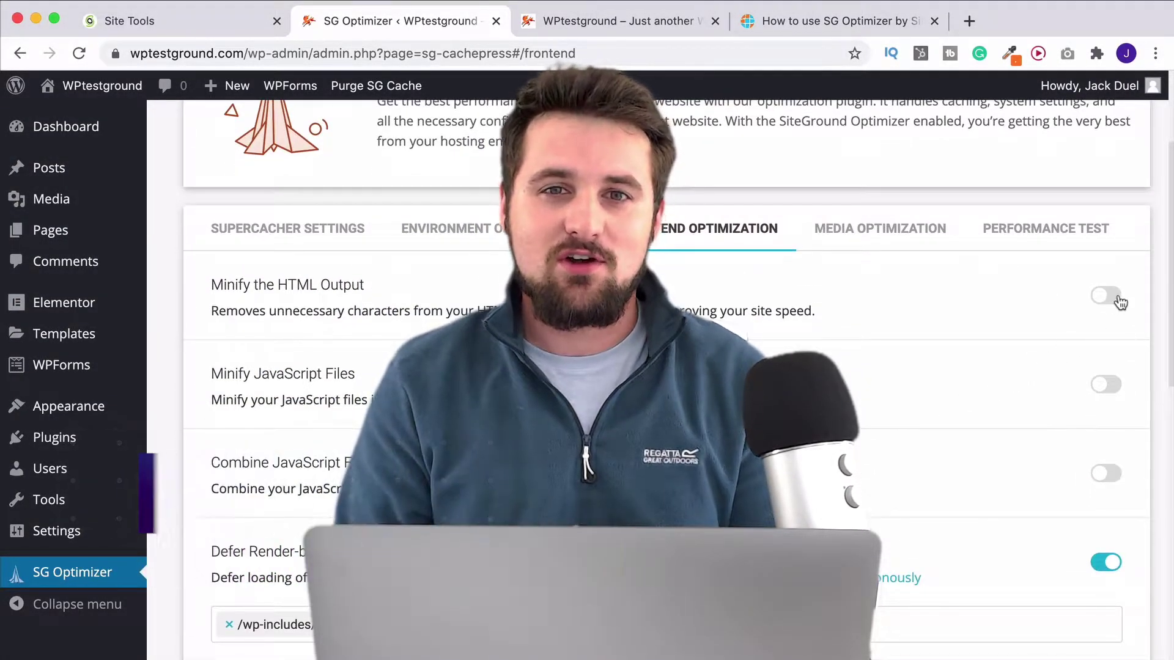
left_click(1105, 296)
left_click(1106, 384)
scroll(1118, 466, "down", 2)
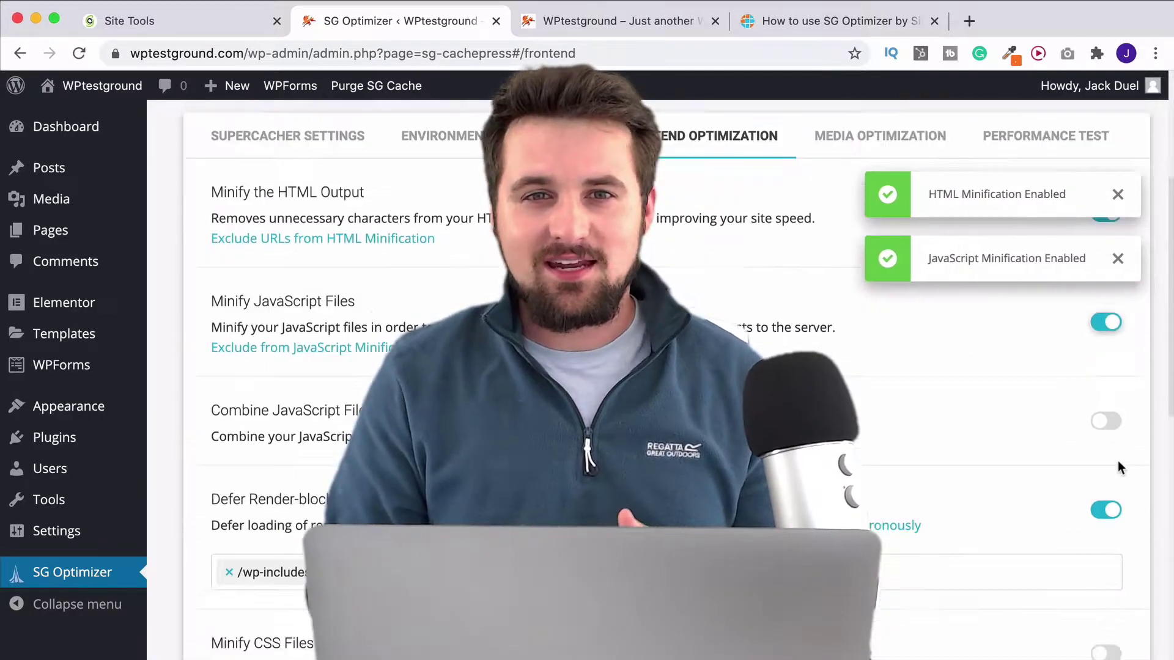
scroll(1117, 460, "down", 2)
left_click(1106, 548)
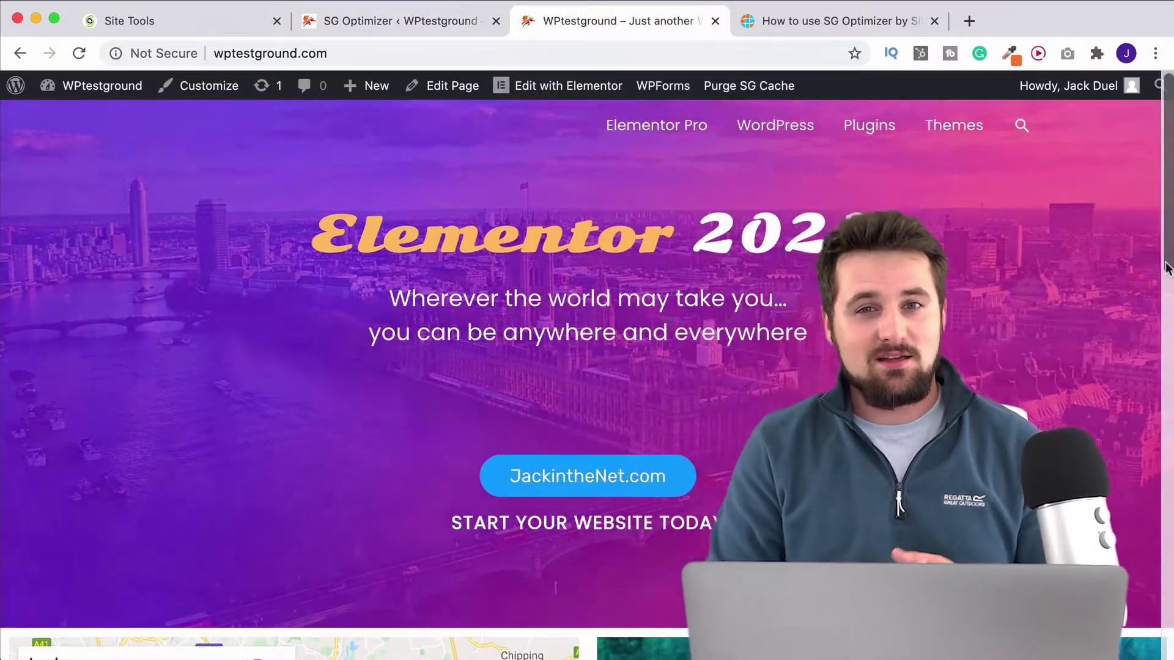
- Scroll down the Elementor 2020 front page to look it over
left_click_drag(1168, 262, 1169, 651)
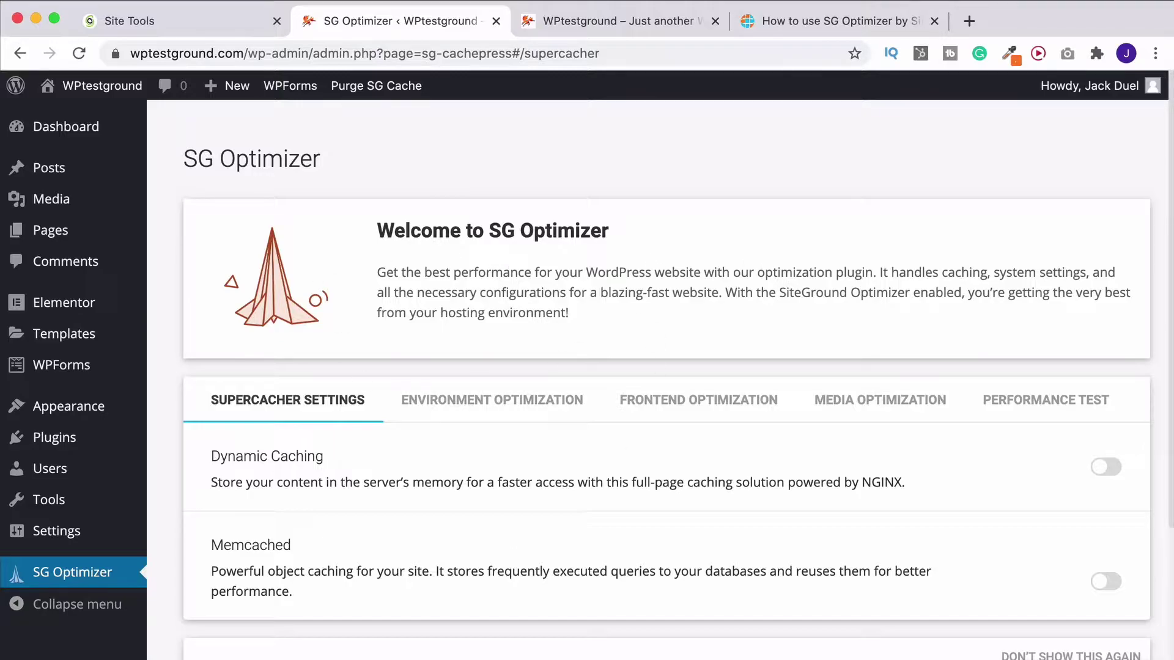
- Load jackinthenet.com/sg in a new browser tab
left_click(969, 22)
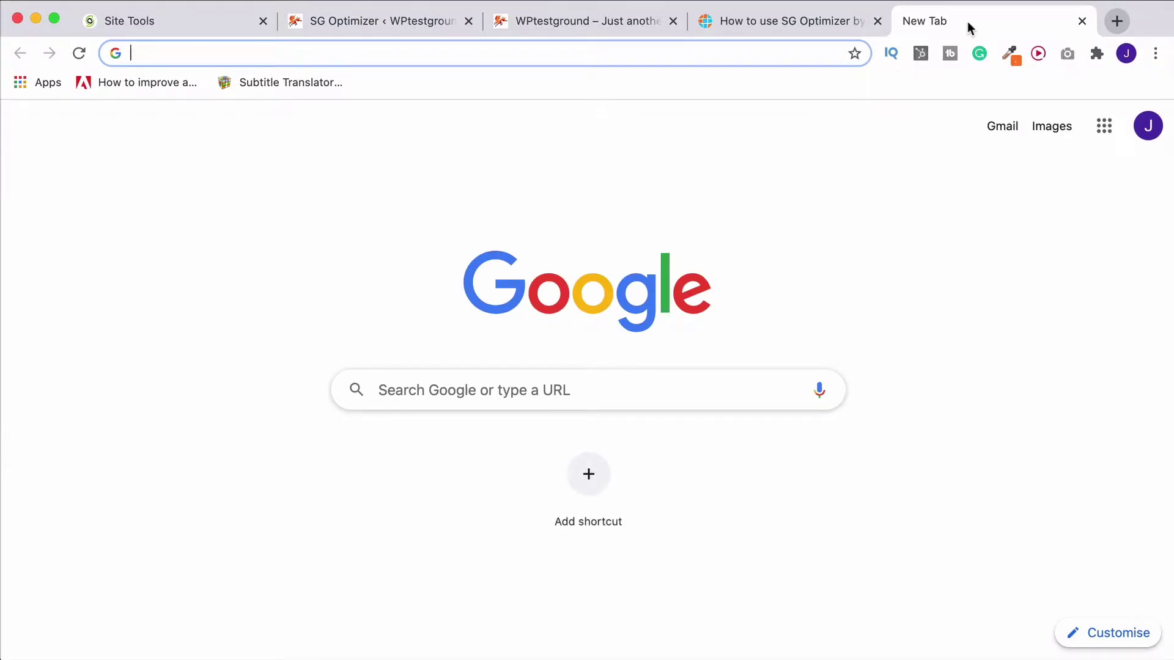
type("jackinthene")
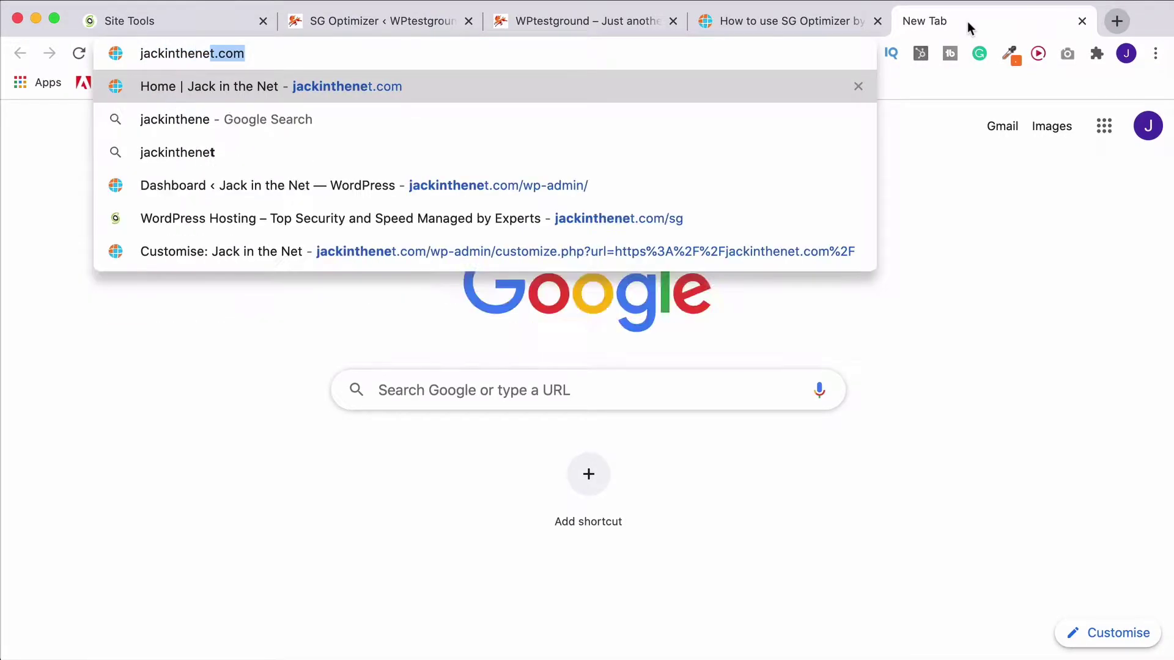
type("t.com/sg")
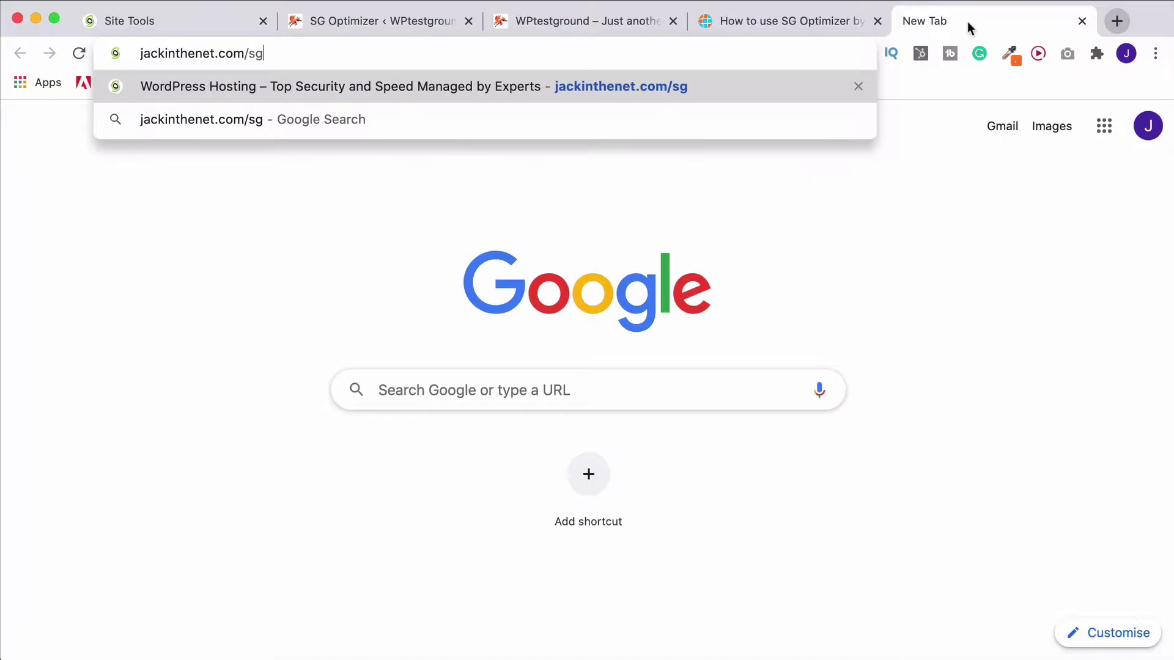
key("Return")
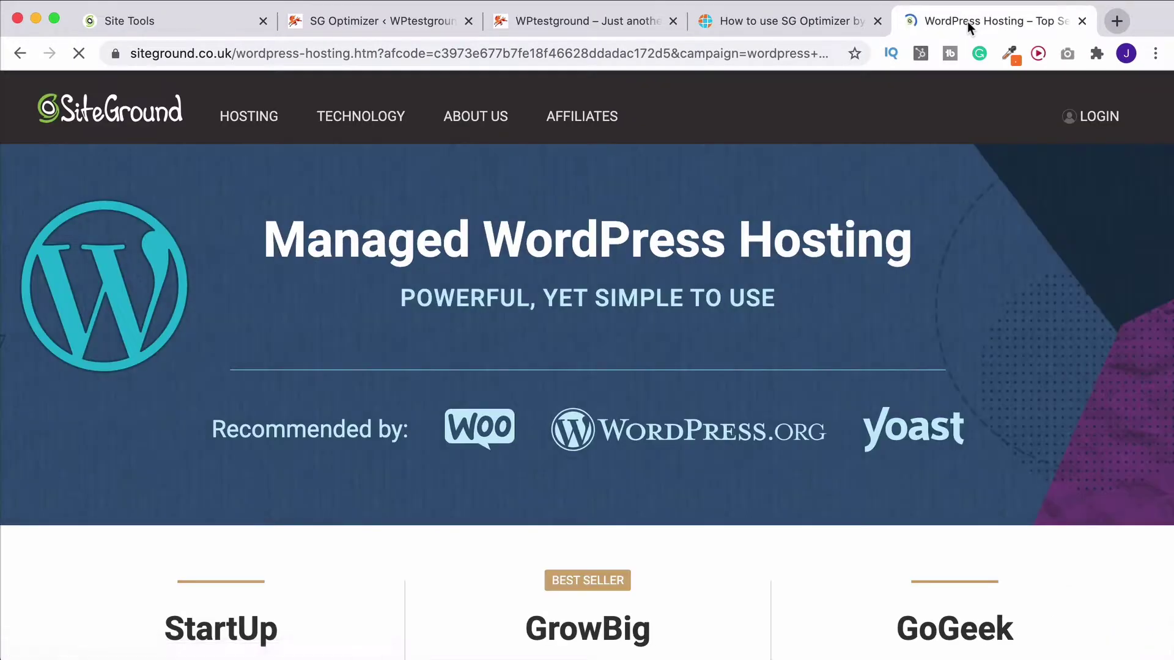
- Scroll through and compare the StartUp, GrowBig and GoGeek plan features
scroll(863, 246, "down", 5)
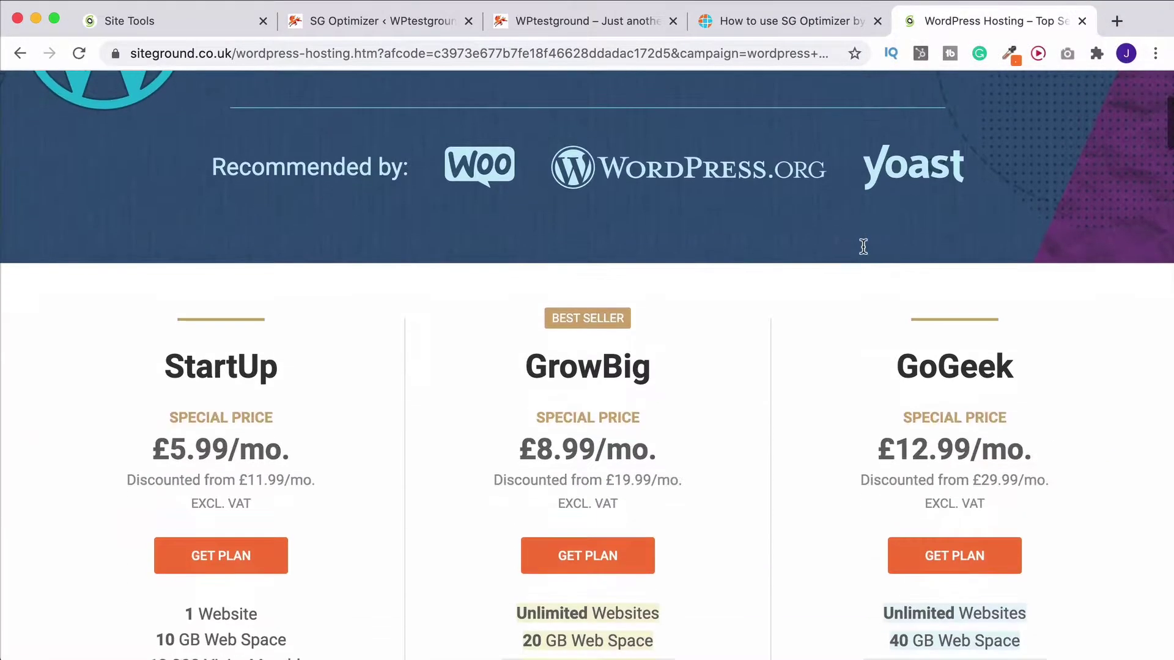
scroll(864, 246, "down", 4)
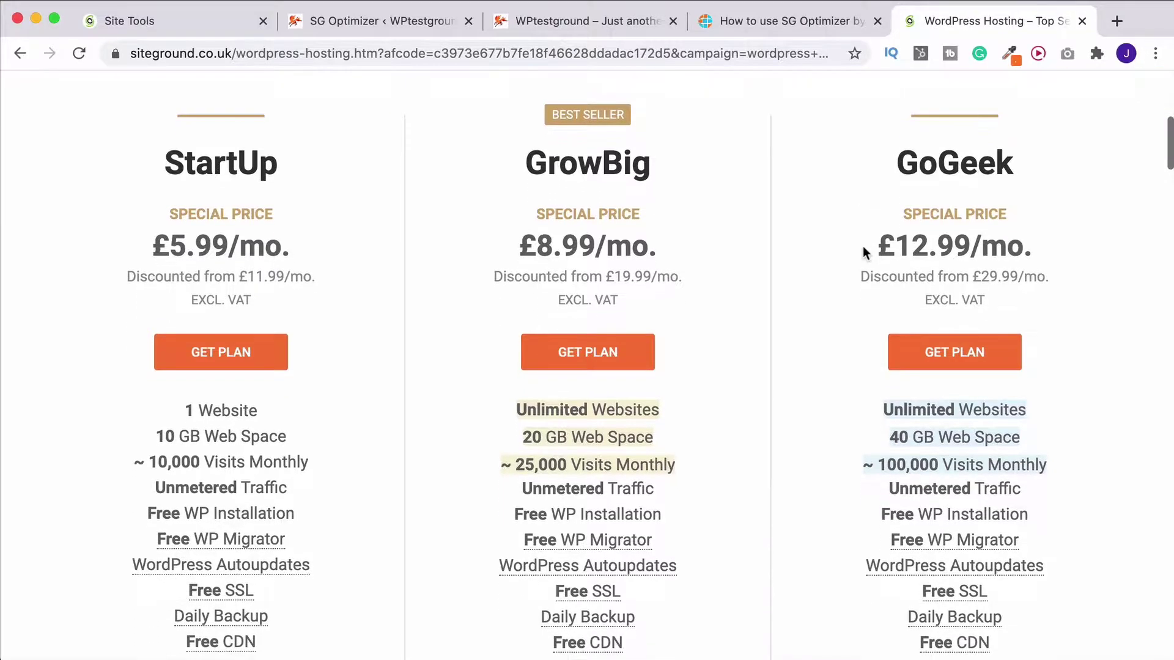
scroll(863, 253, "down", 1)
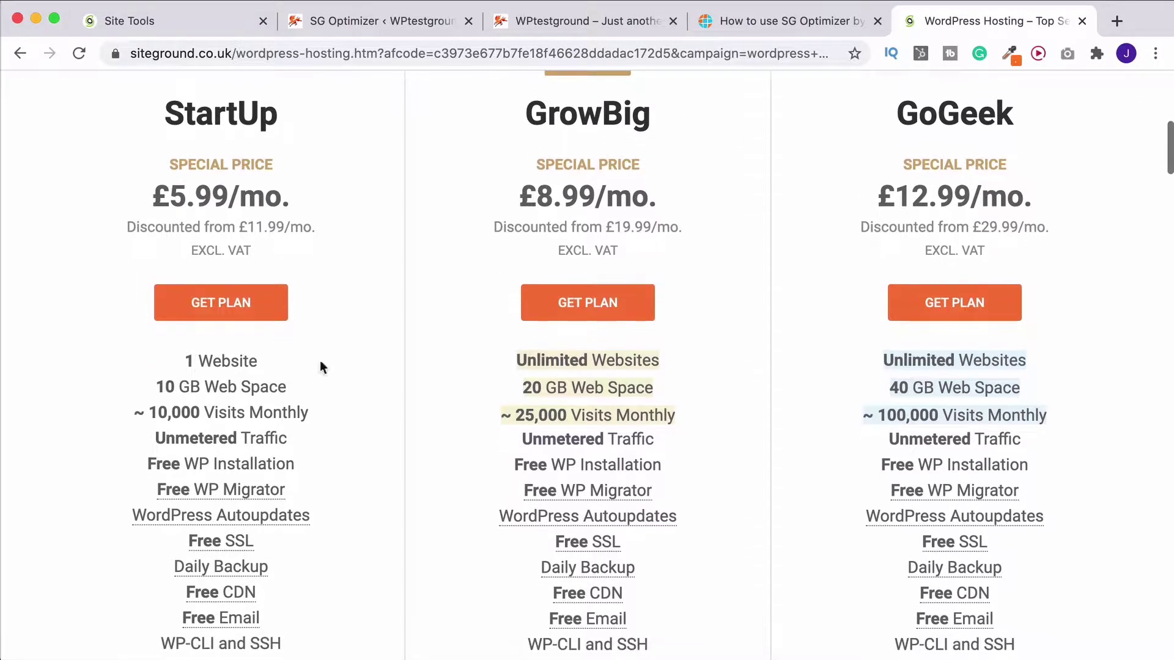
scroll(770, 335, "up", 3)
scroll(770, 329, "down", 1)
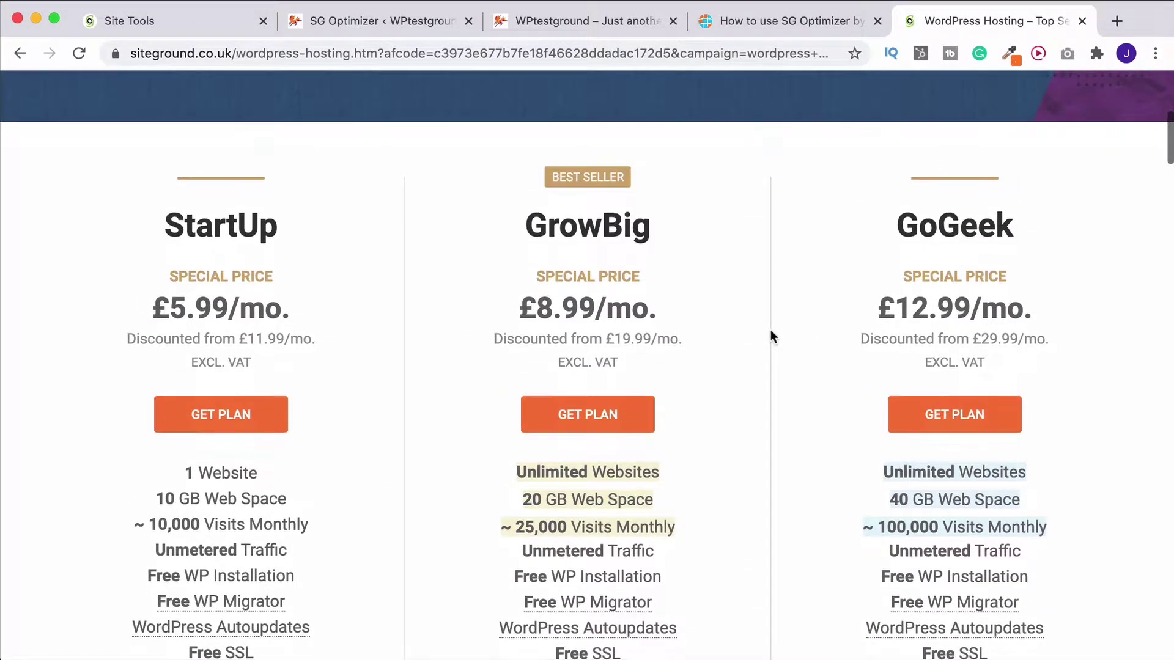
scroll(770, 329, "down", 1)
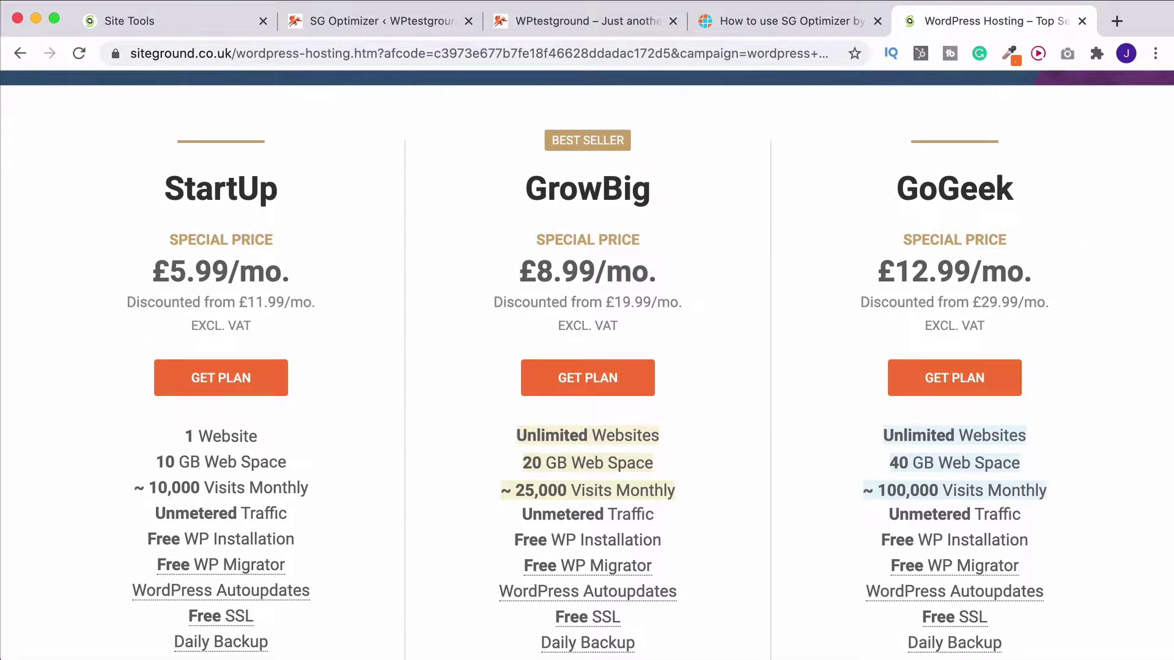
scroll(1167, 275, "down", 4)
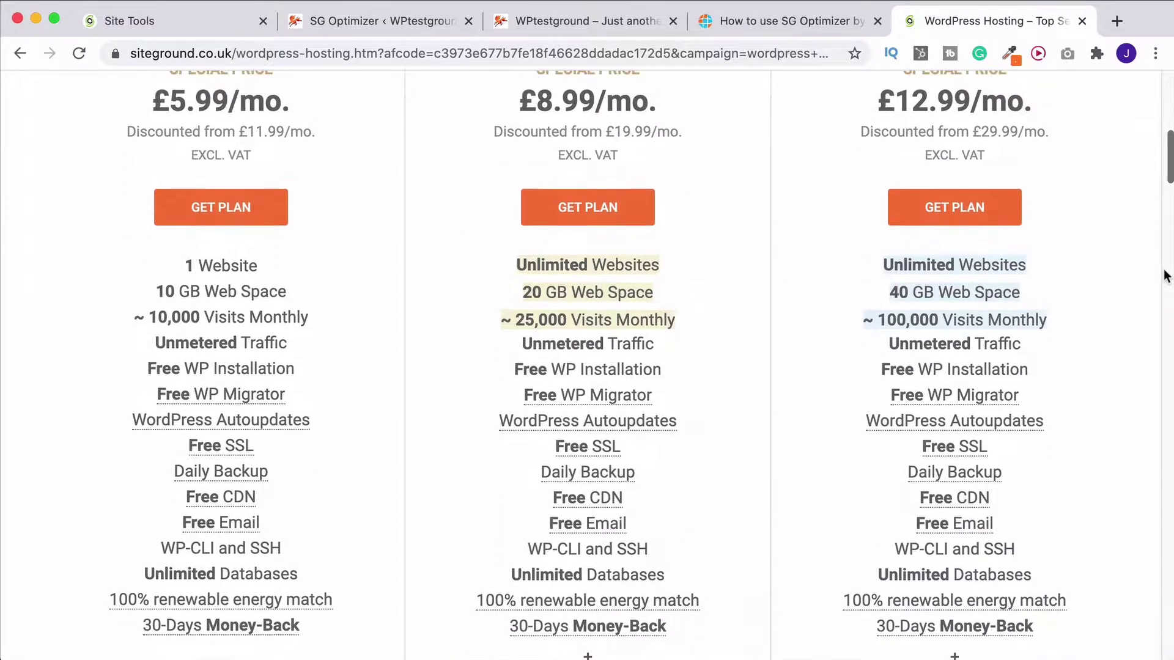
scroll(1167, 274, "down", 3)
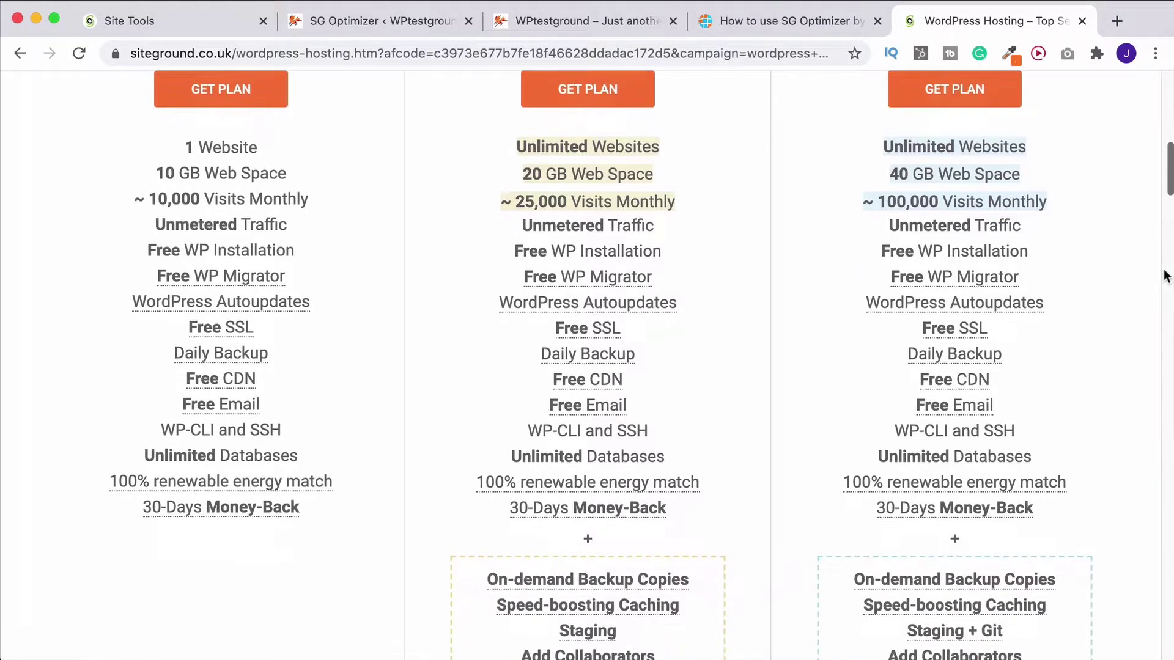
scroll(570, 408, "up", 3)
scroll(570, 408, "up", 3)
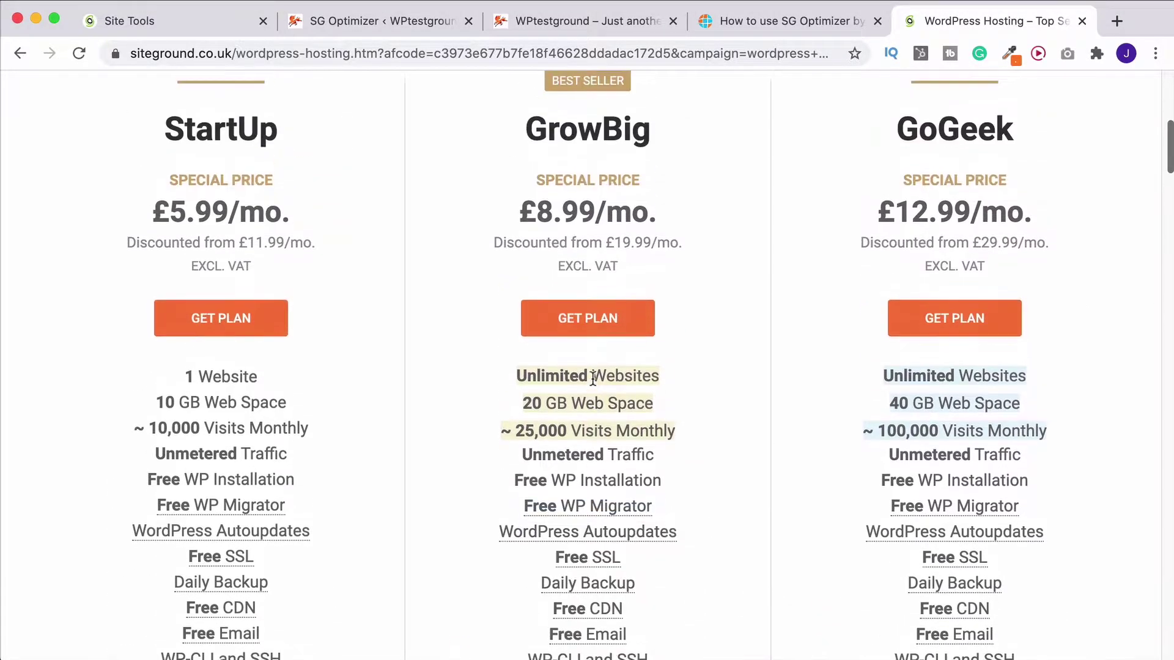
scroll(603, 148, "down", 3)
scroll(604, 148, "up", 3)
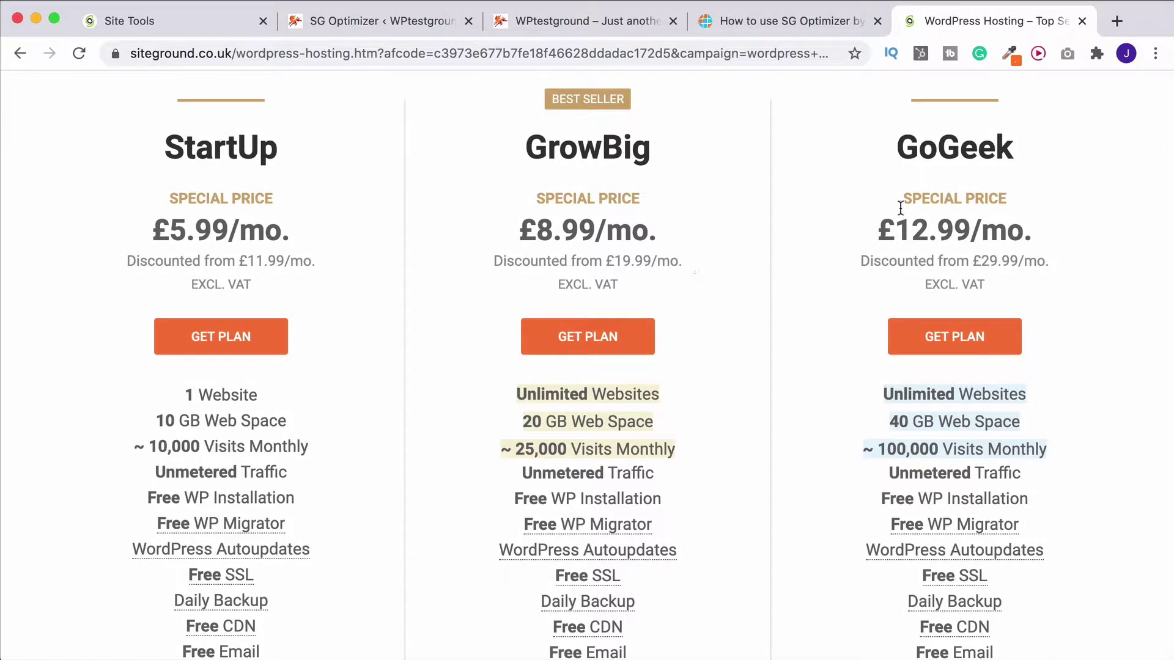
scroll(587, 273, "down", 6)
mouse_move(596, 341)
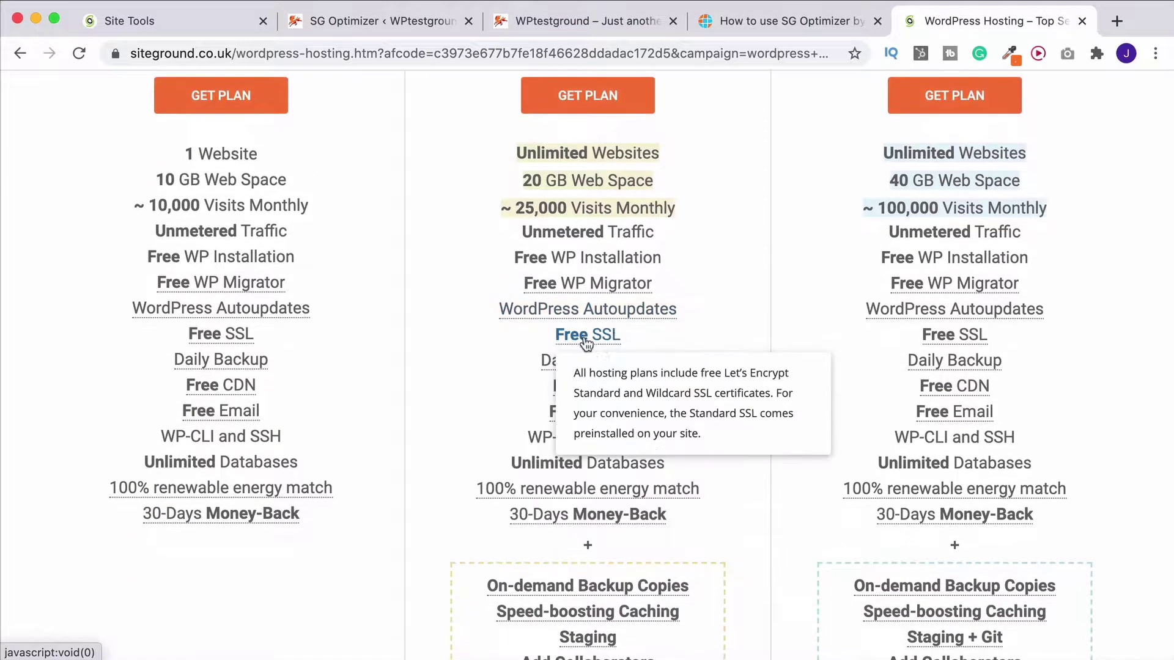
scroll(677, 333, "down", 5)
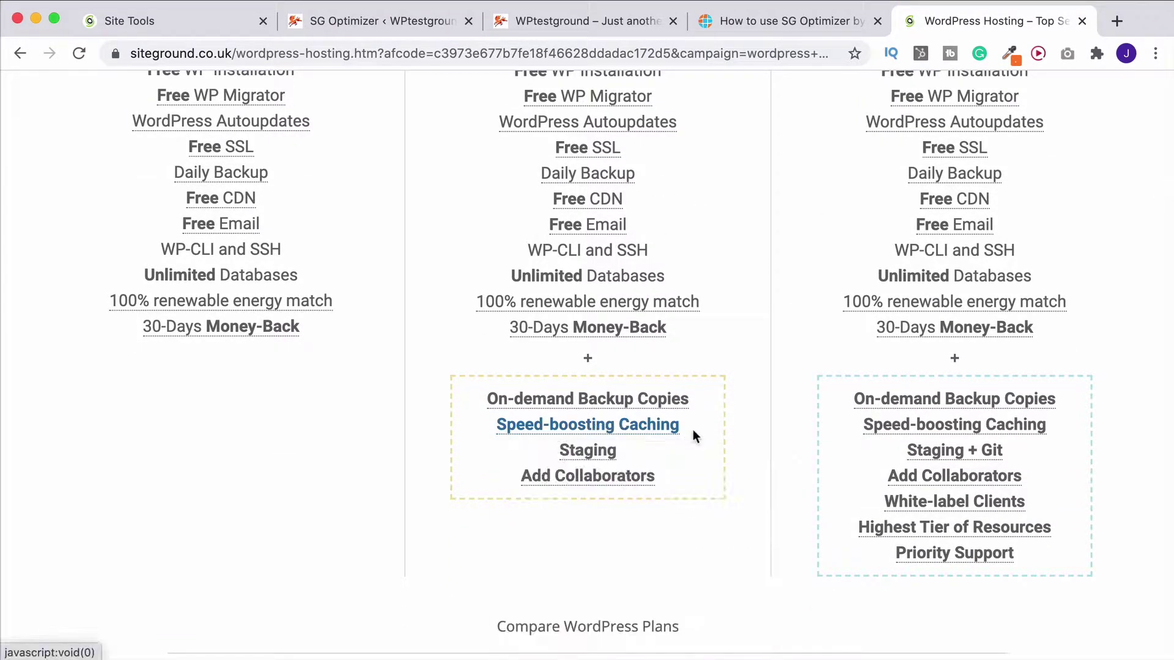
scroll(756, 404, "up", 20)
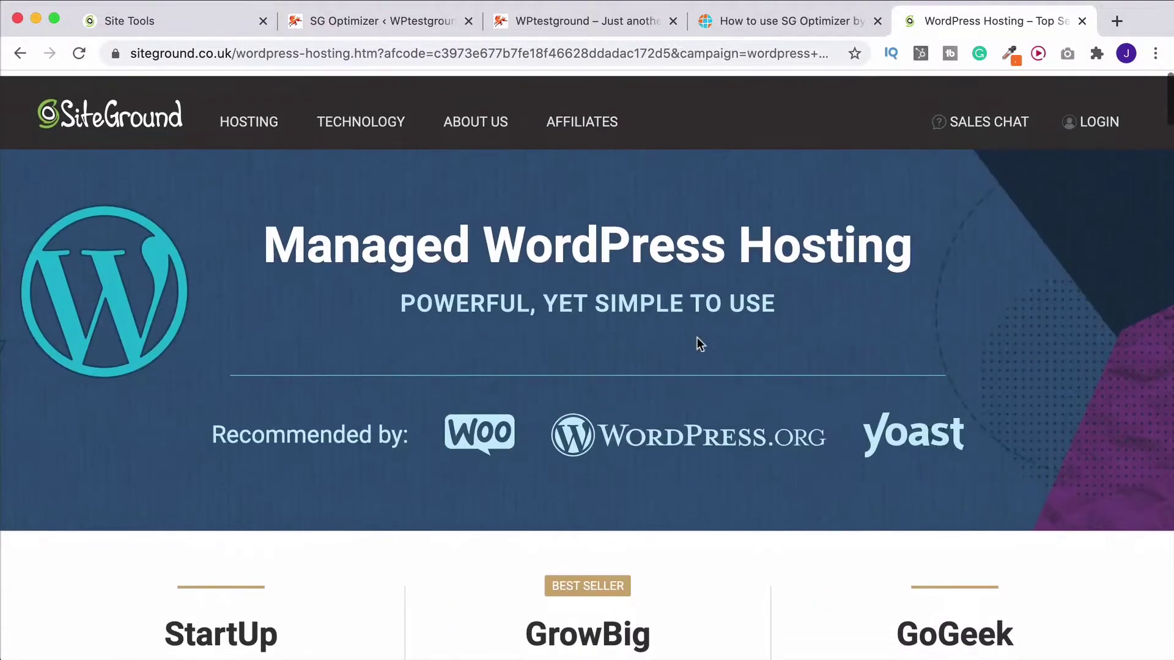
- Switch to the wptestground.com Backups page in Site Tools and close the hosting tab
left_click(139, 20)
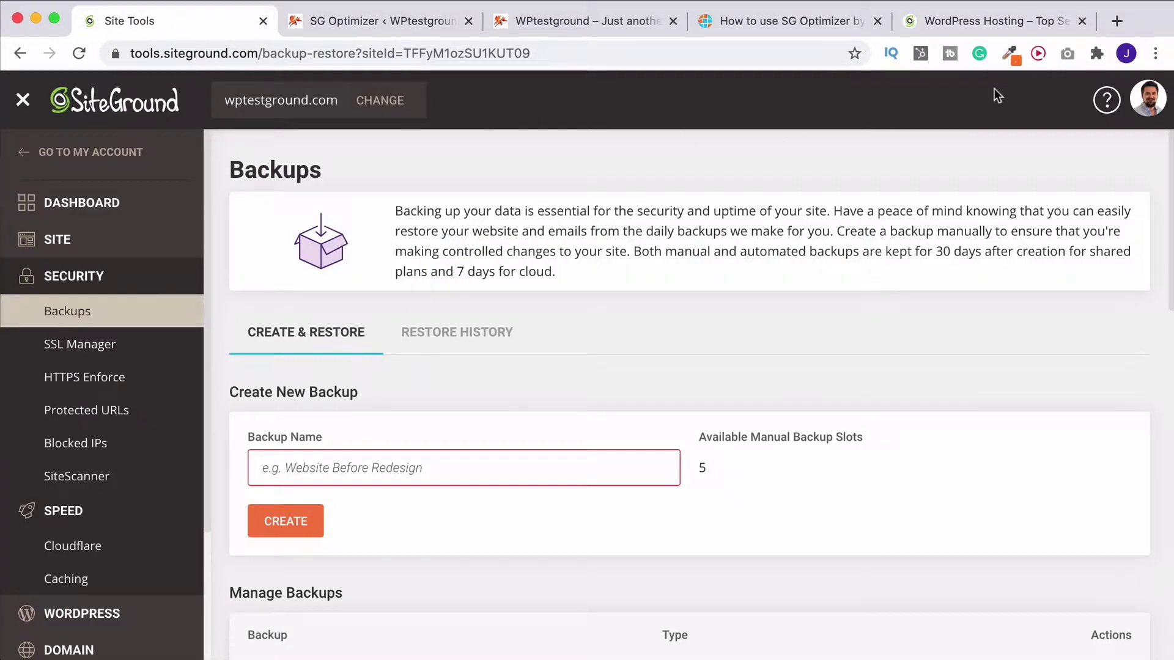
left_click(1082, 20)
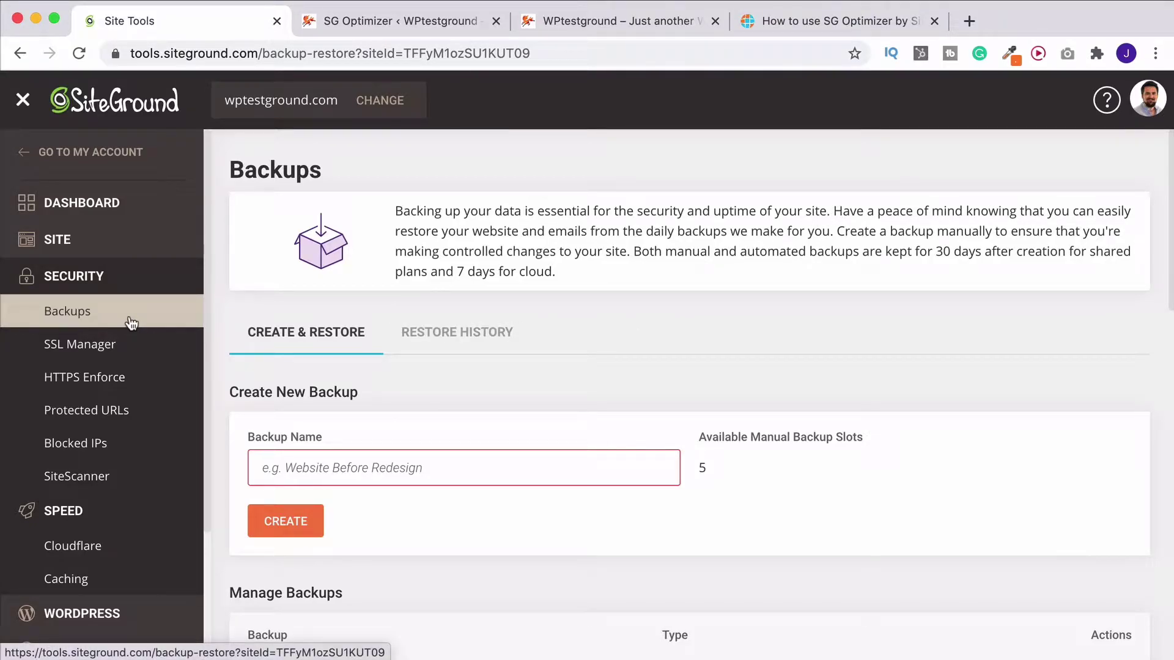
- Return to SG Optimizer's Frontend Optimization tab and scroll through its minify and combine toggles
left_click(384, 30)
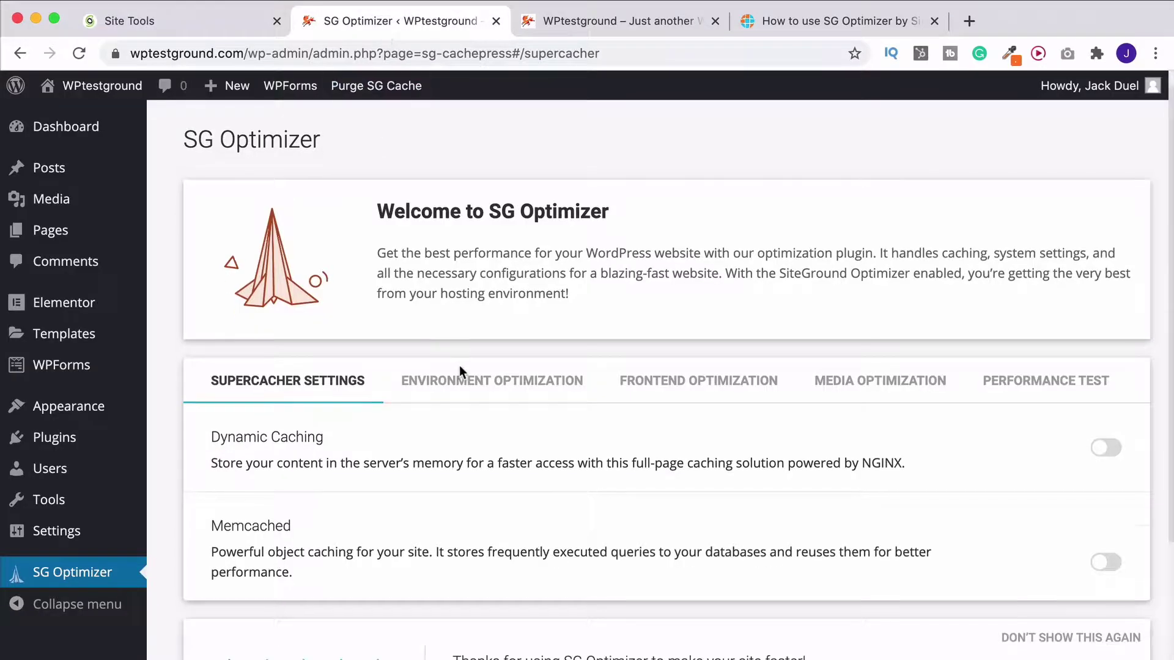
scroll(460, 365, "down", 2)
left_click(684, 269)
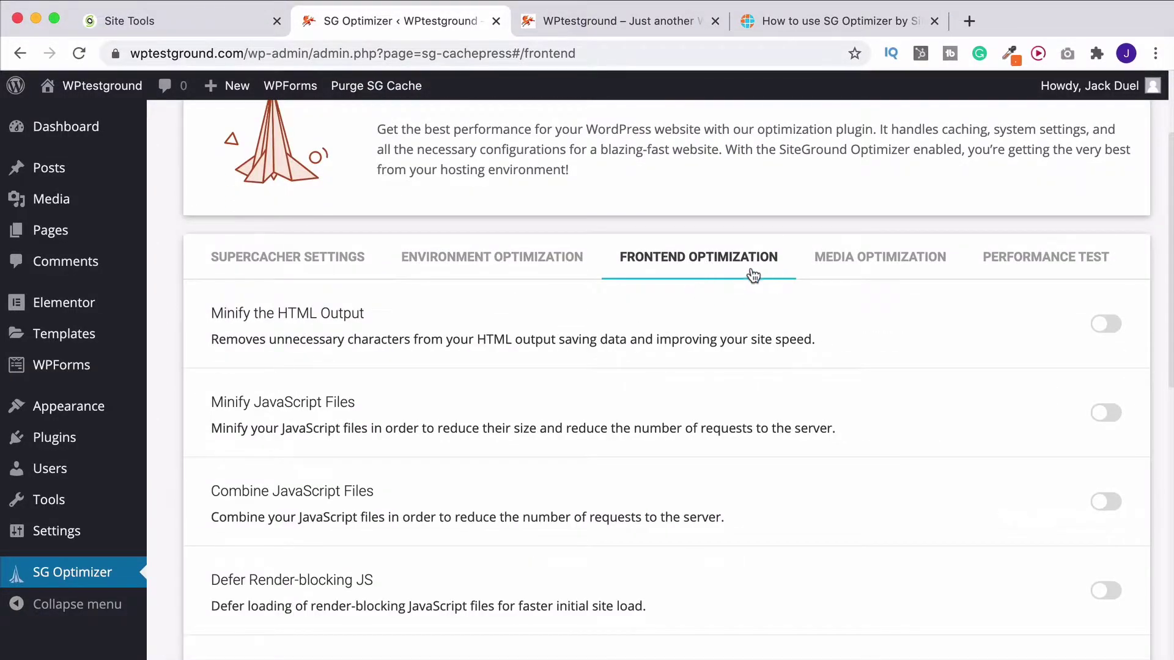
scroll(754, 277, "down", 3)
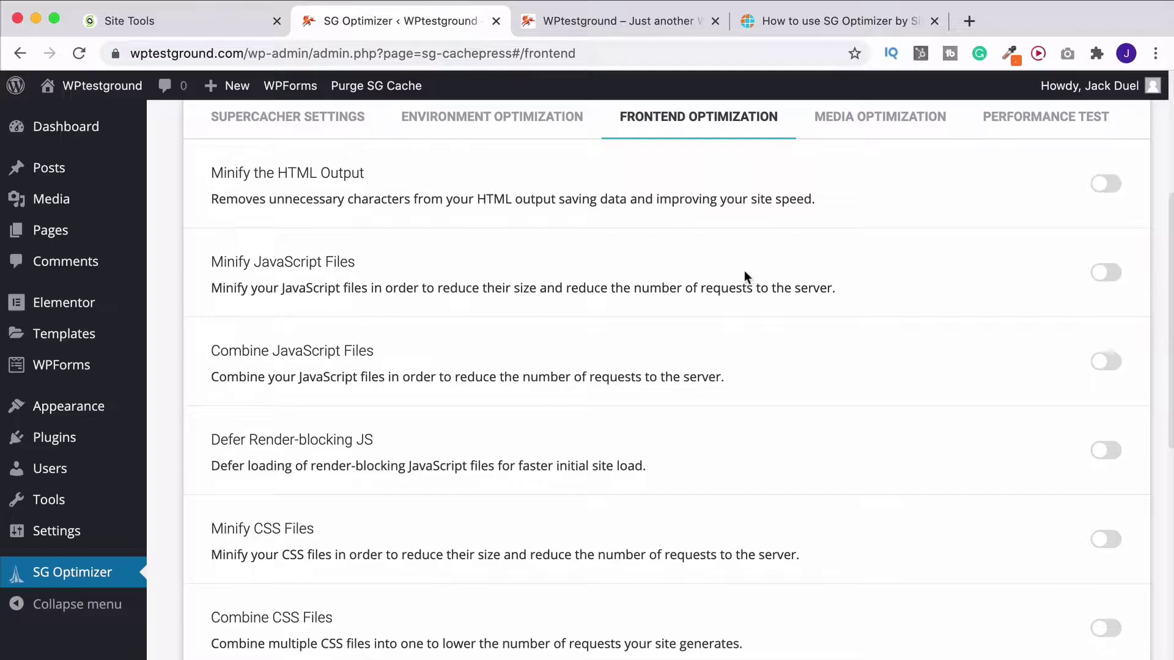
scroll(354, 367, "down", 2)
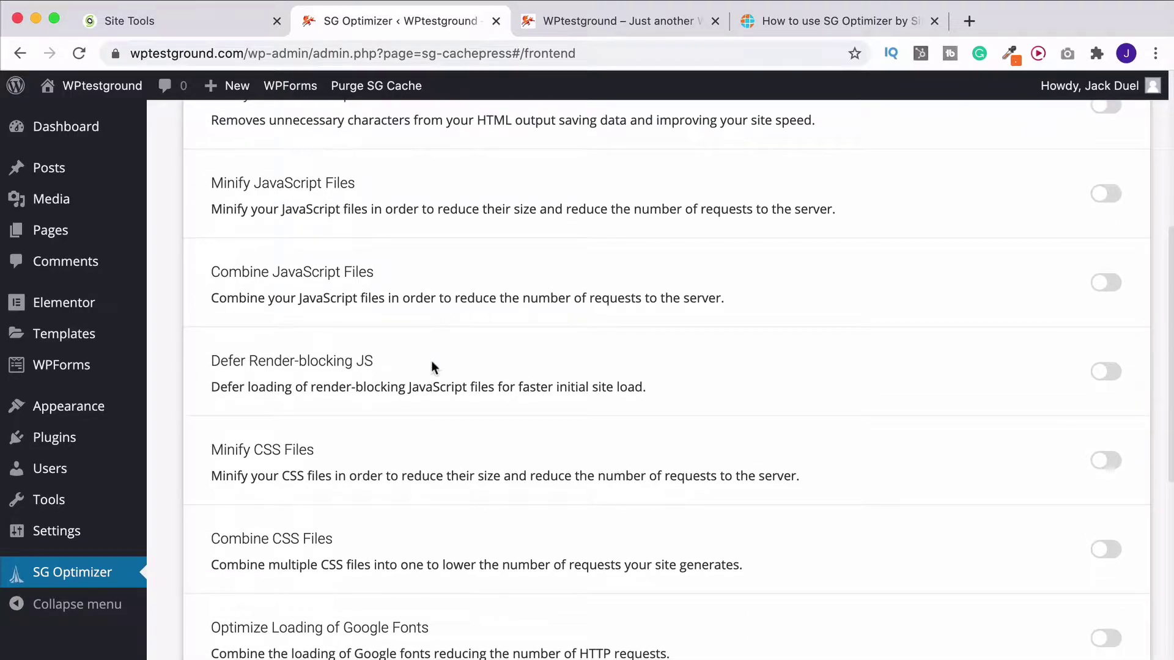
scroll(492, 355, "up", 3)
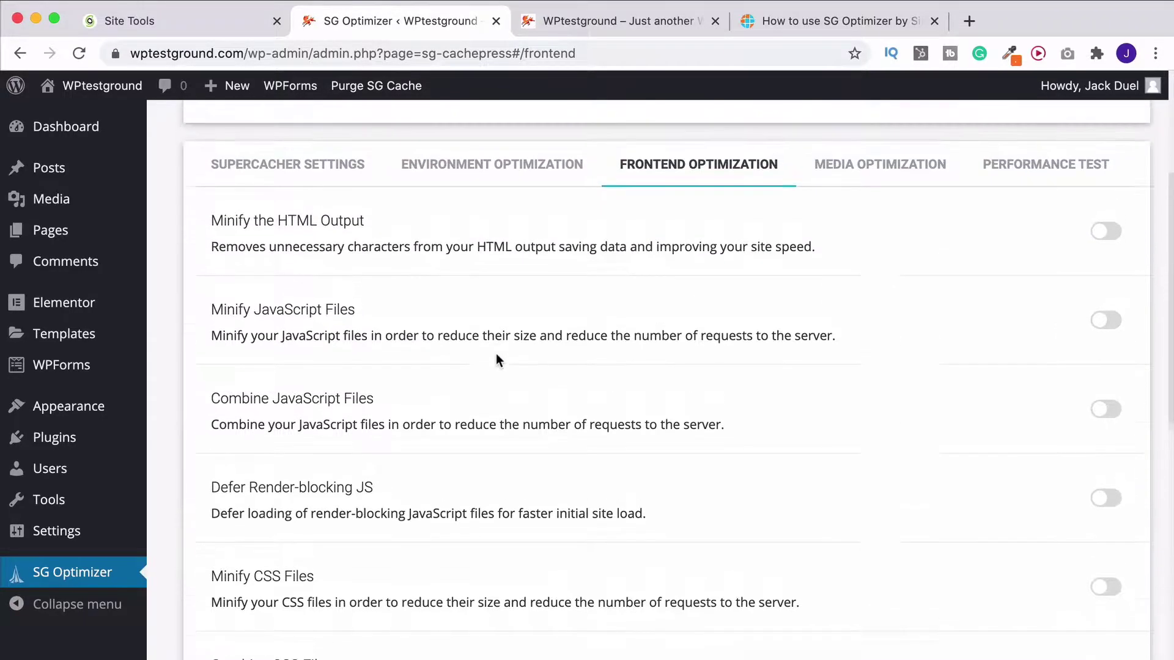
scroll(574, 393, "up", 4)
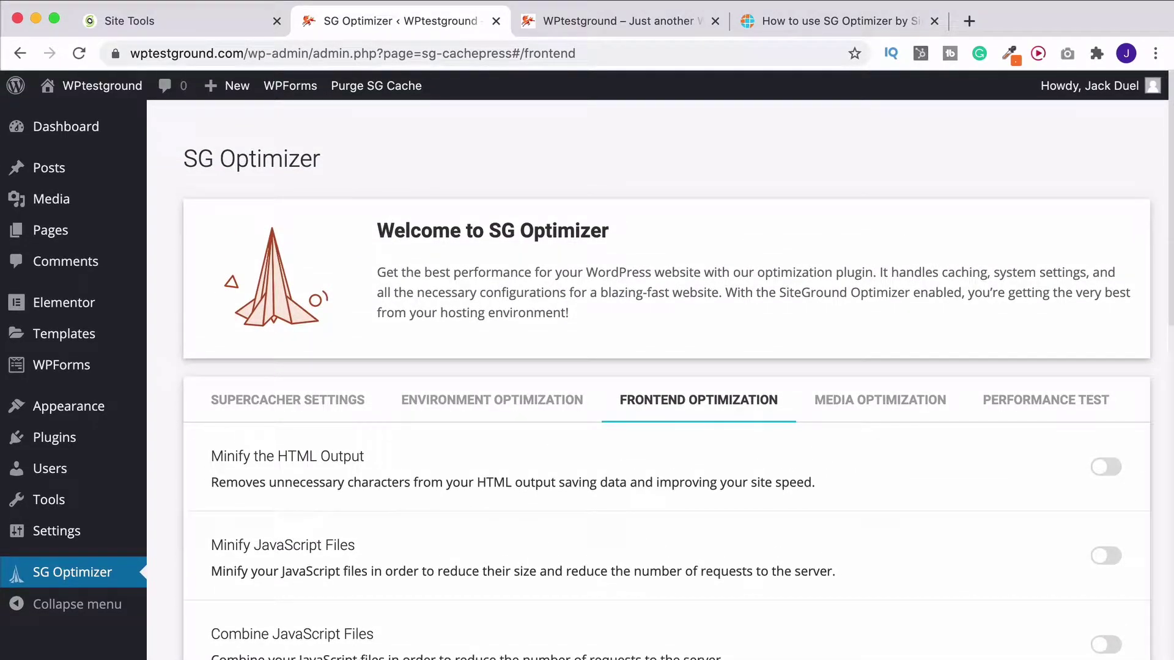
scroll(655, 459, "down", 4)
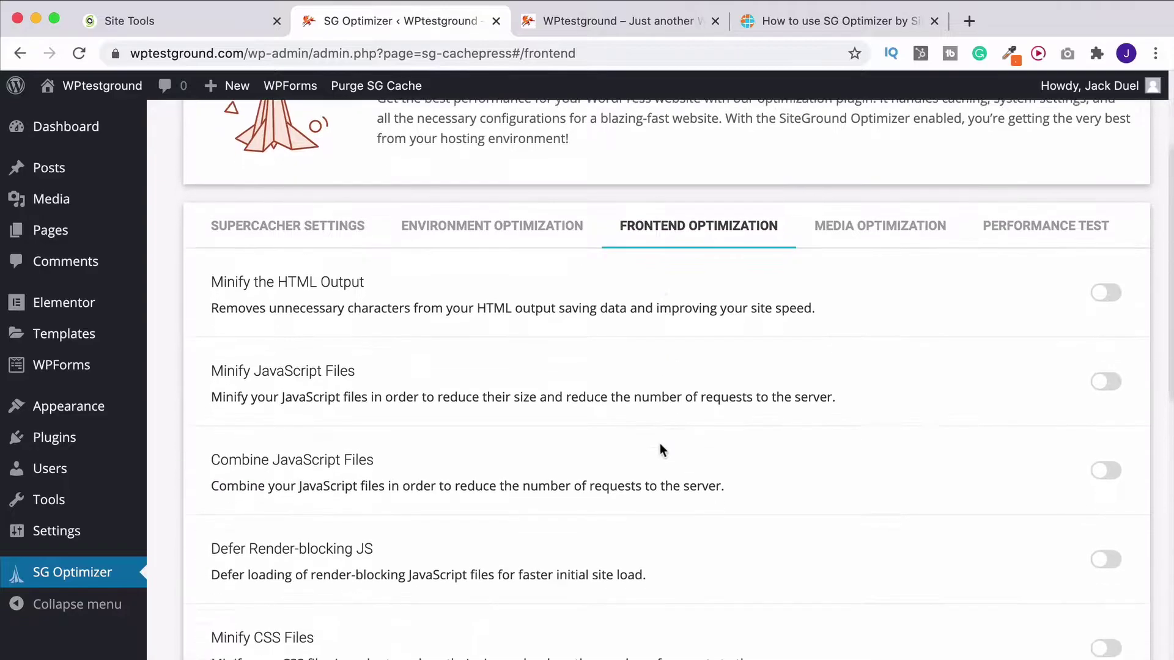
scroll(592, 489, "up", 2)
scroll(593, 490, "down", 2)
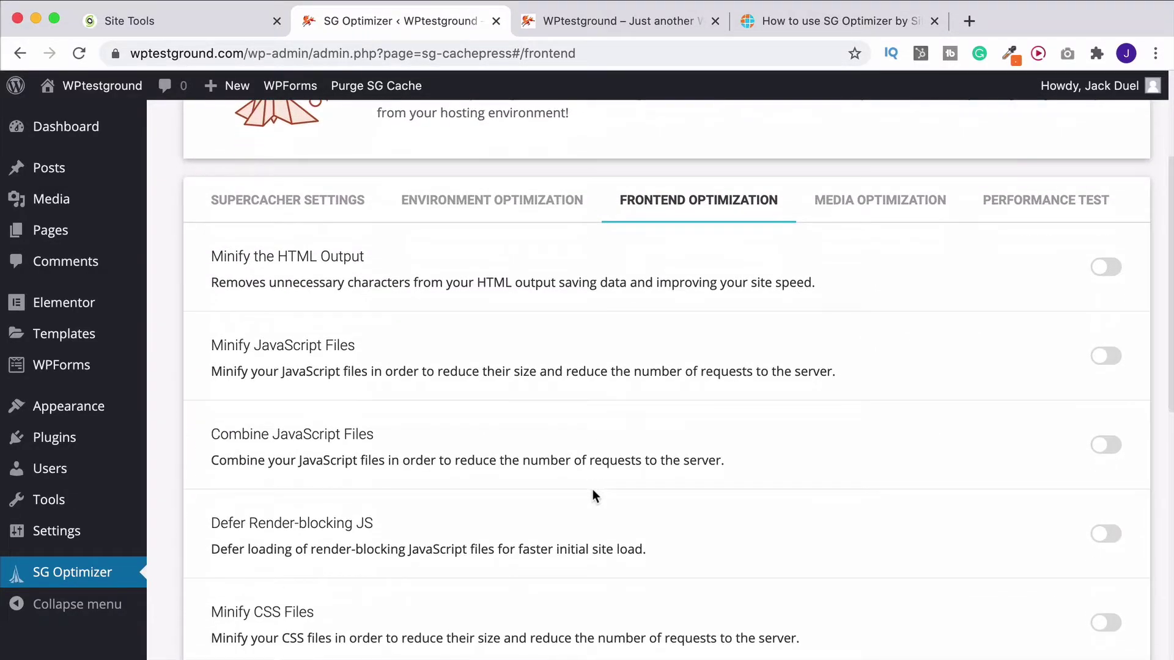
scroll(592, 489, "down", 1)
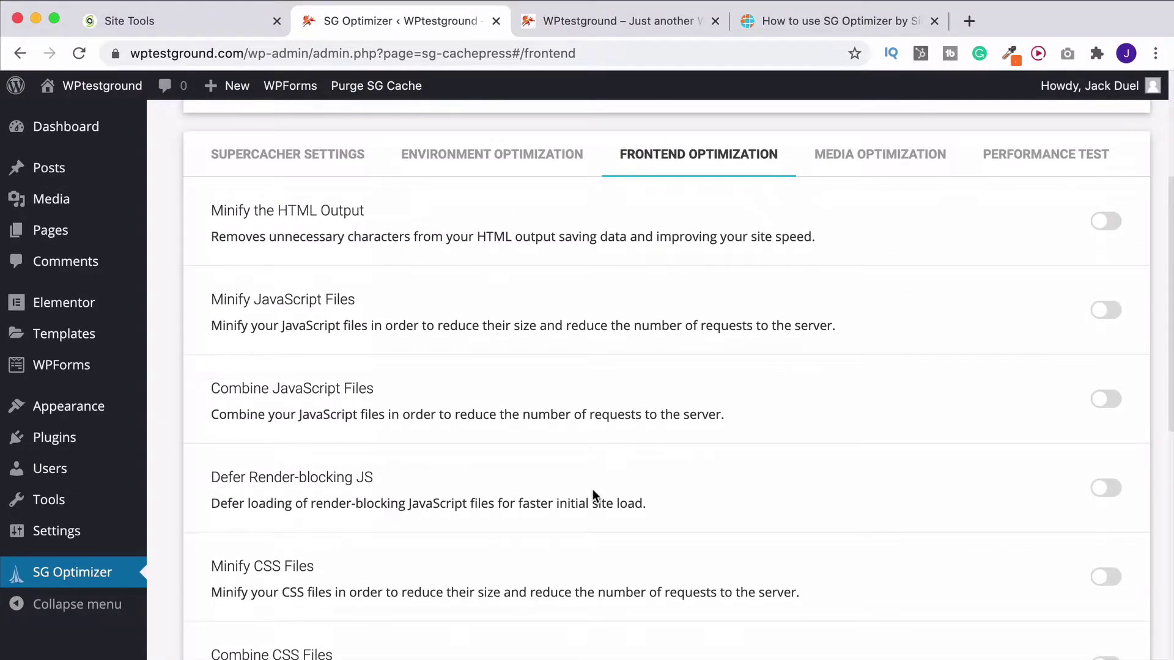
scroll(593, 489, "up", 5)
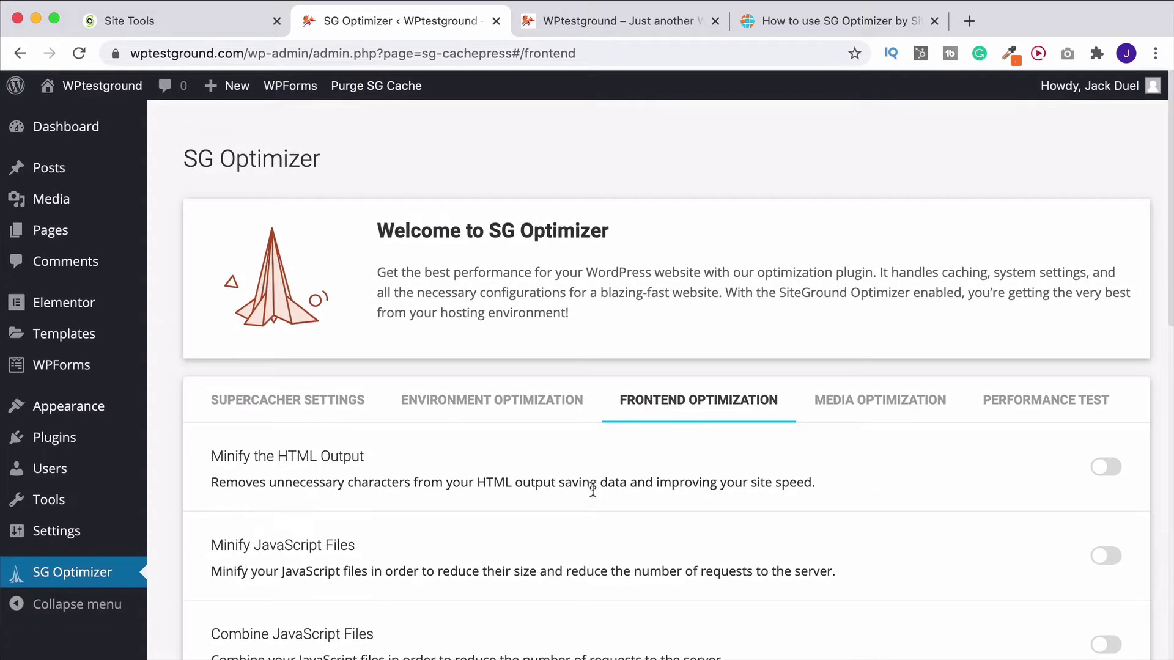
- Create a manual backup named 'sg optimizer' from the wptestground.com Backups page
left_click(208, 25)
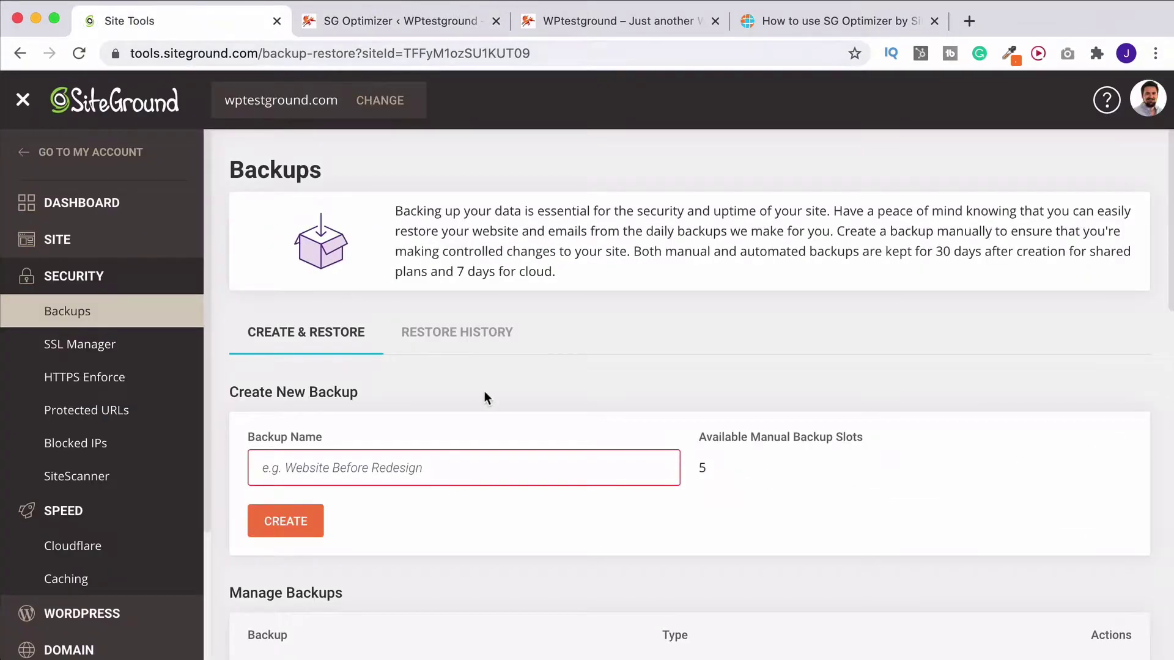
scroll(485, 396, "down", 4)
scroll(468, 309, "down", 4)
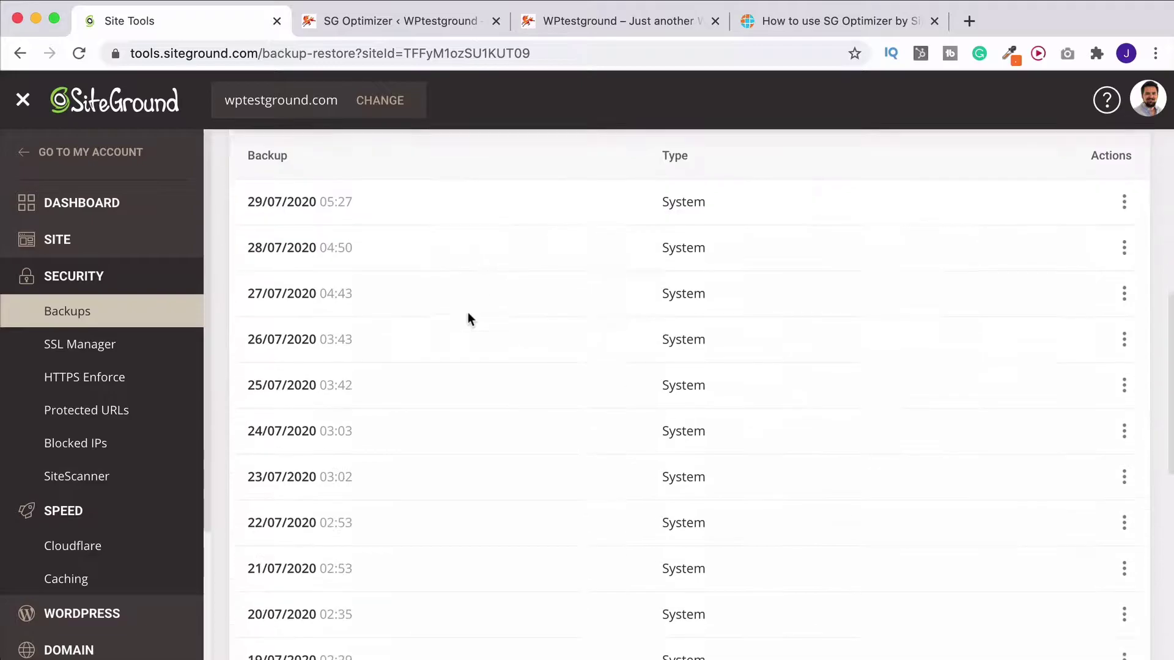
scroll(468, 390, "down", 12)
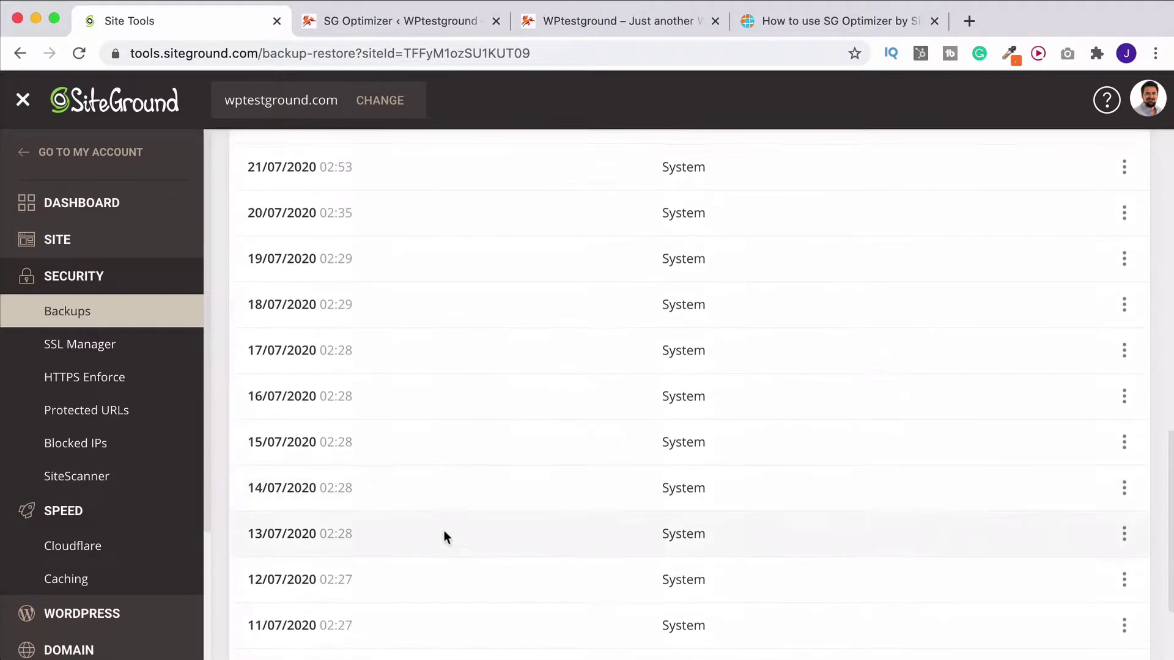
scroll(497, 435, "up", 20)
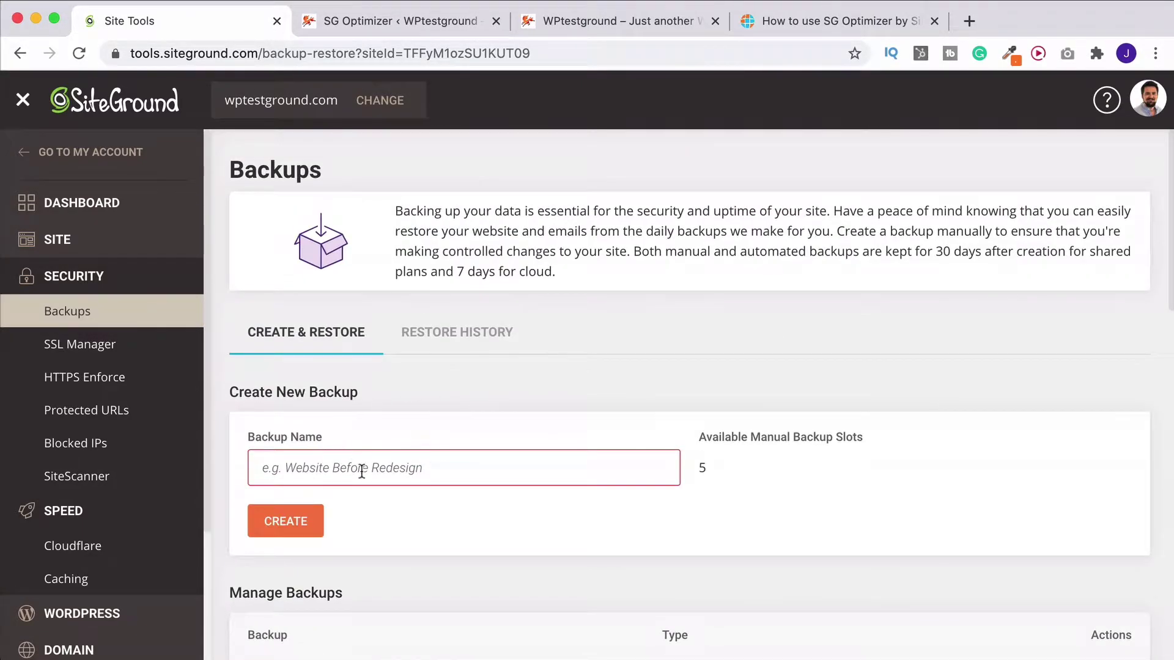
left_click(361, 469)
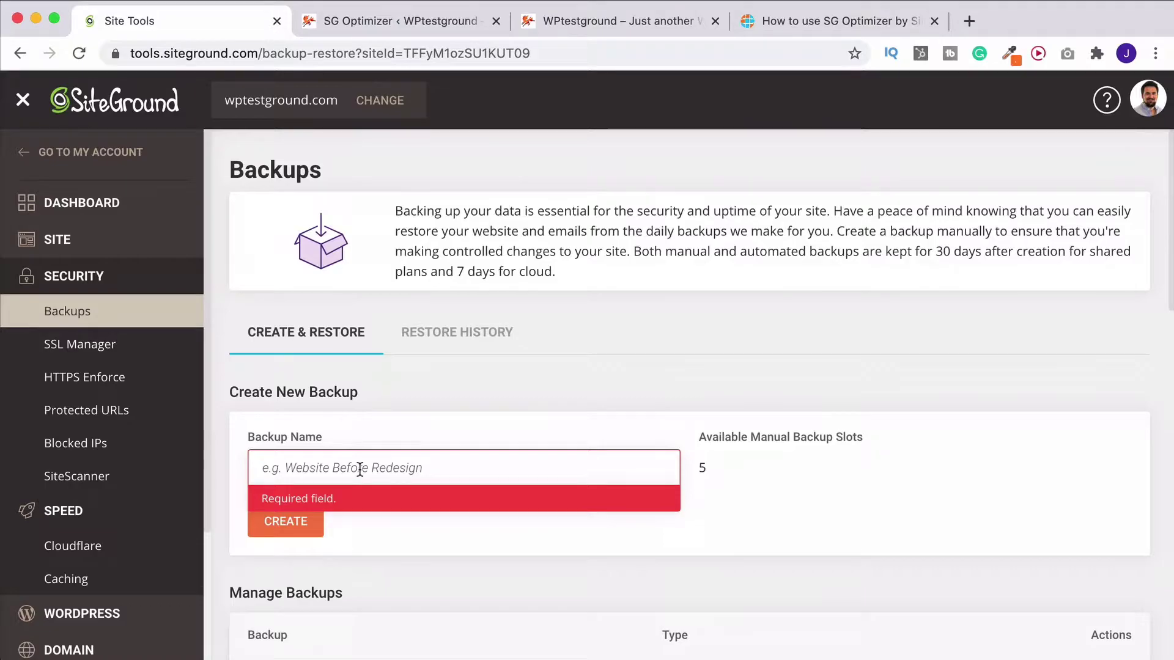
type("sg optimizer")
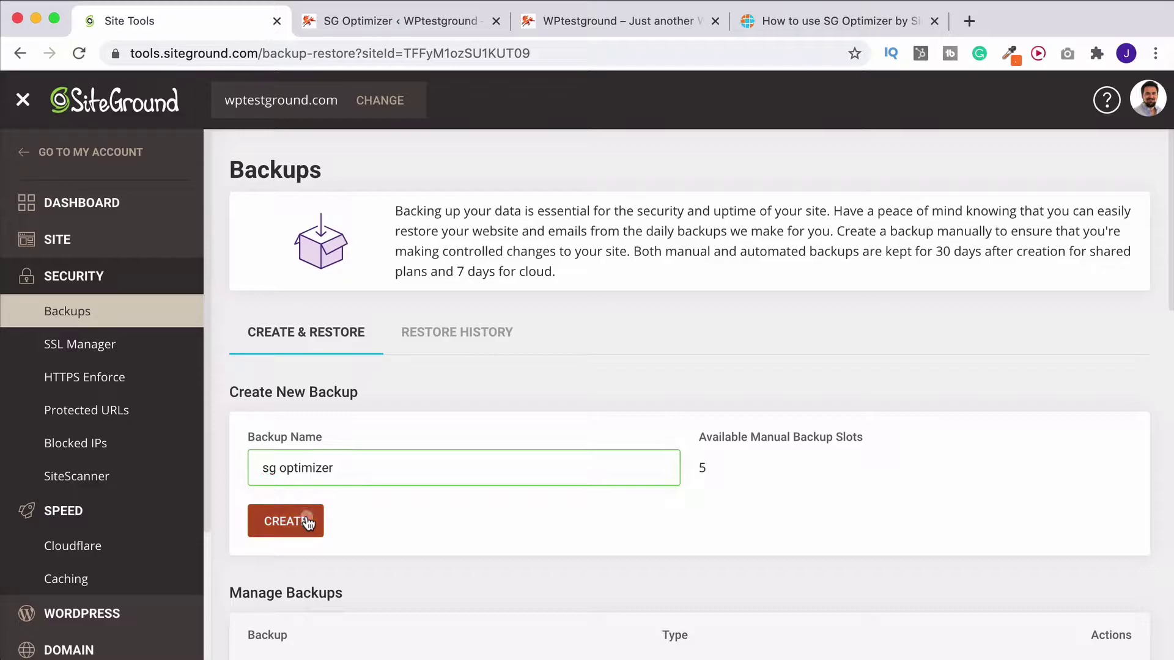
left_click(306, 519)
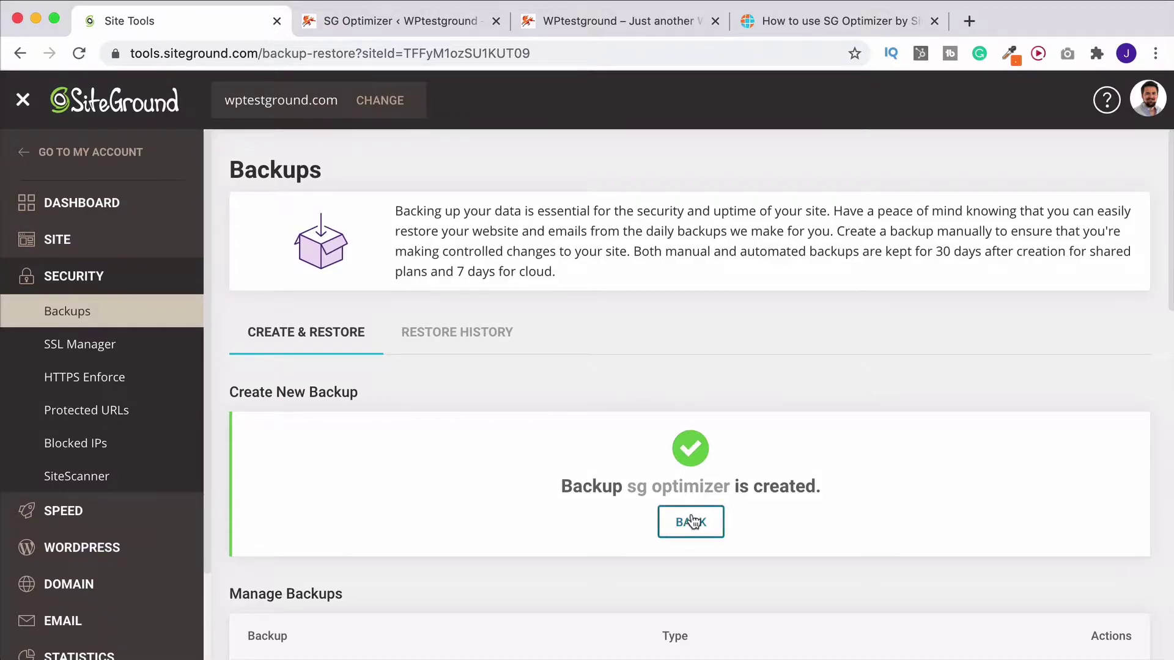
- Go back from the backup, then open Speed > Caching and view the Dynamic Cache tab
left_click(691, 522)
scroll(86, 456, "down", 2)
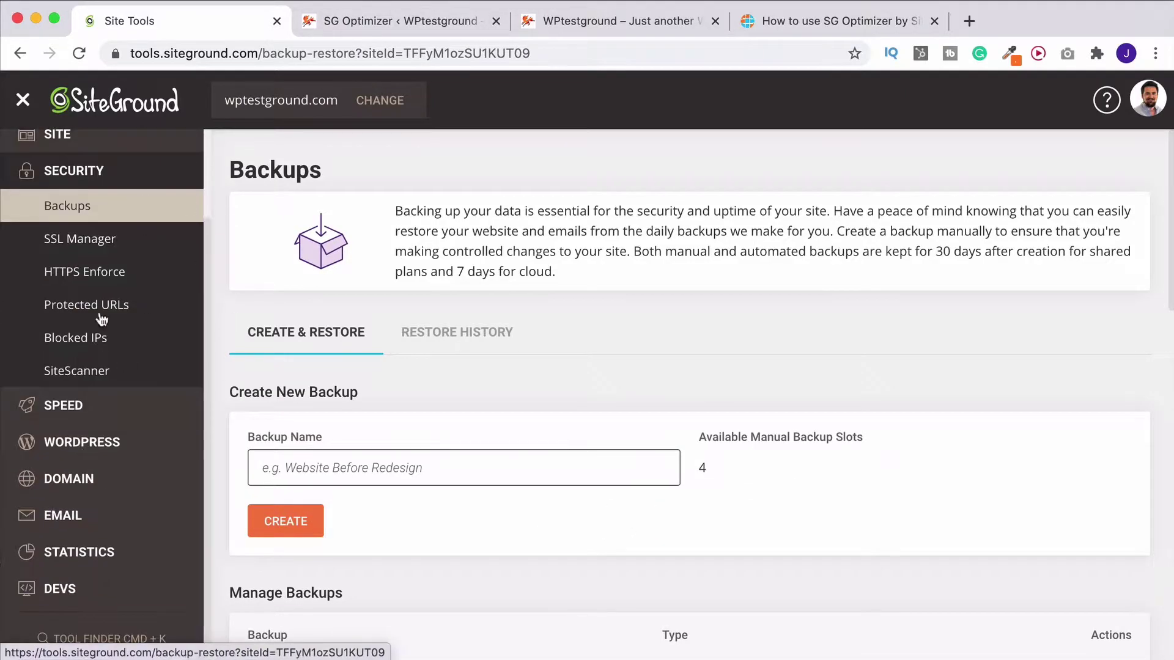
scroll(101, 319, "up", 2)
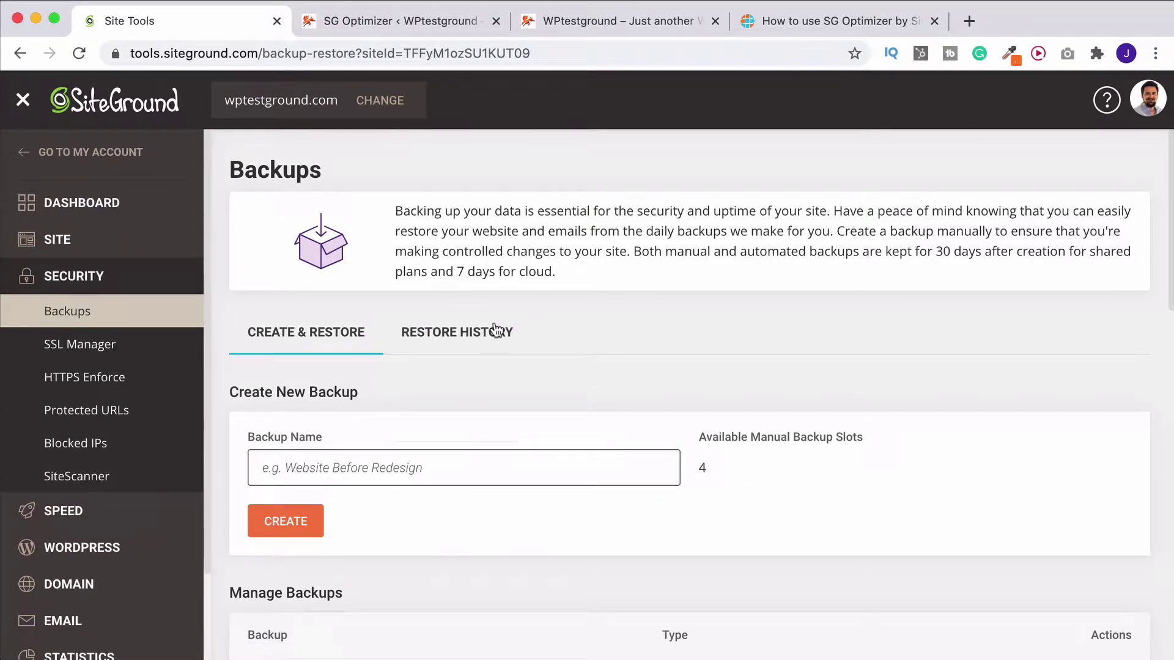
scroll(526, 347, "down", 1)
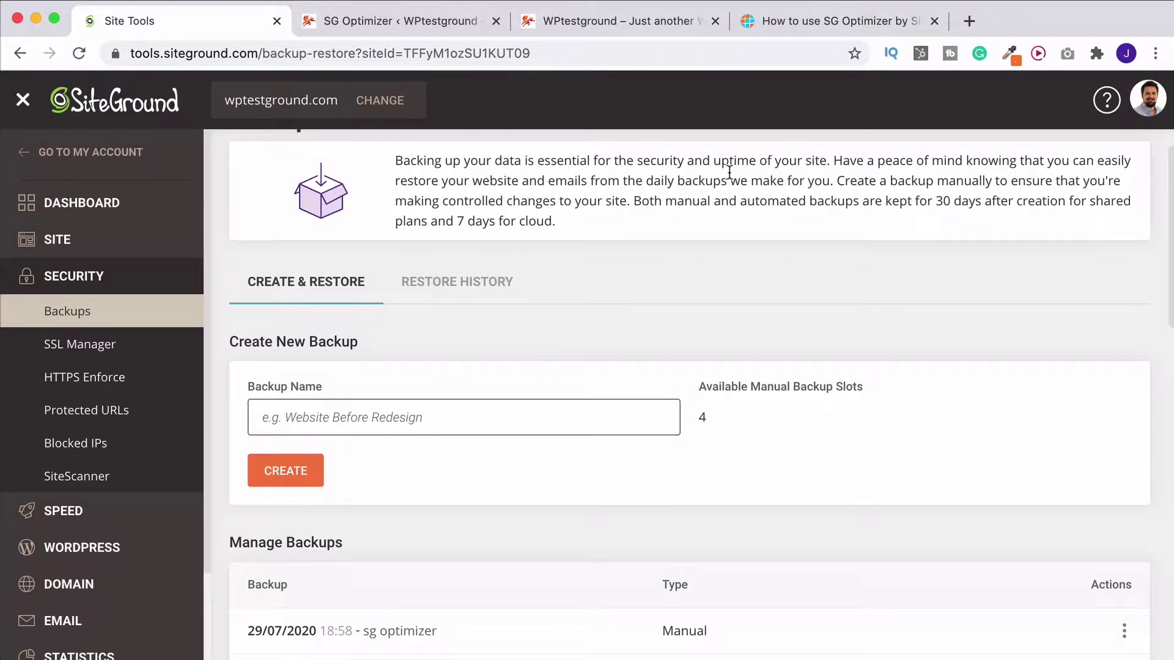
scroll(516, 360, "up", 1)
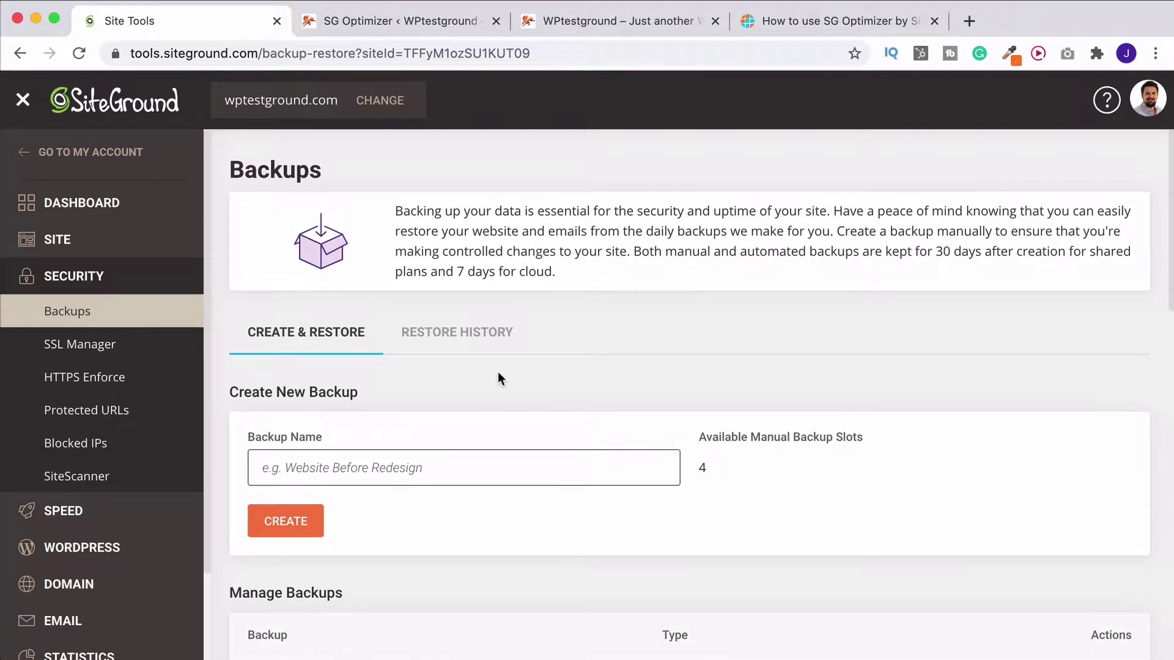
left_click(94, 511)
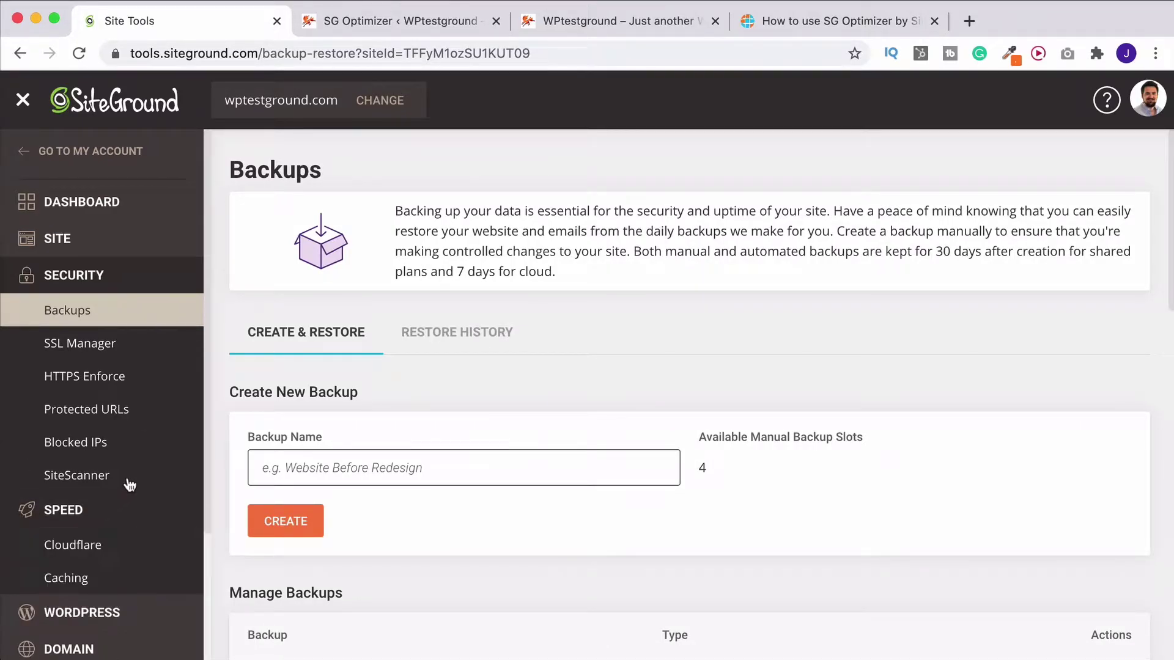
scroll(125, 465, "down", 2)
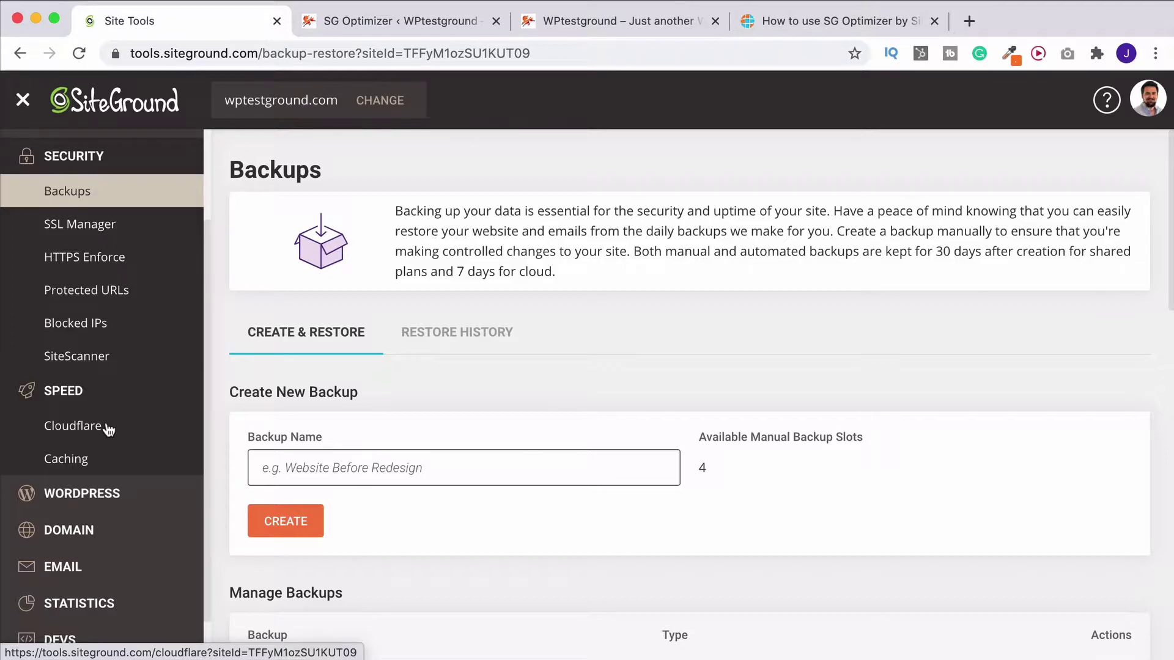
left_click(72, 461)
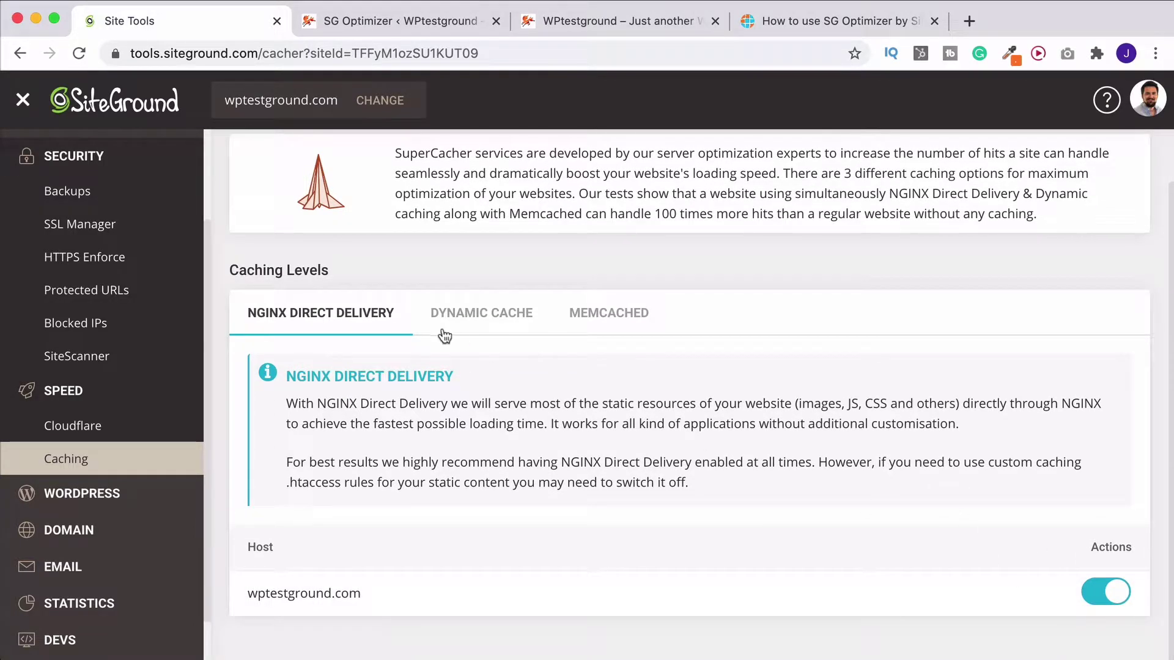
left_click(463, 369)
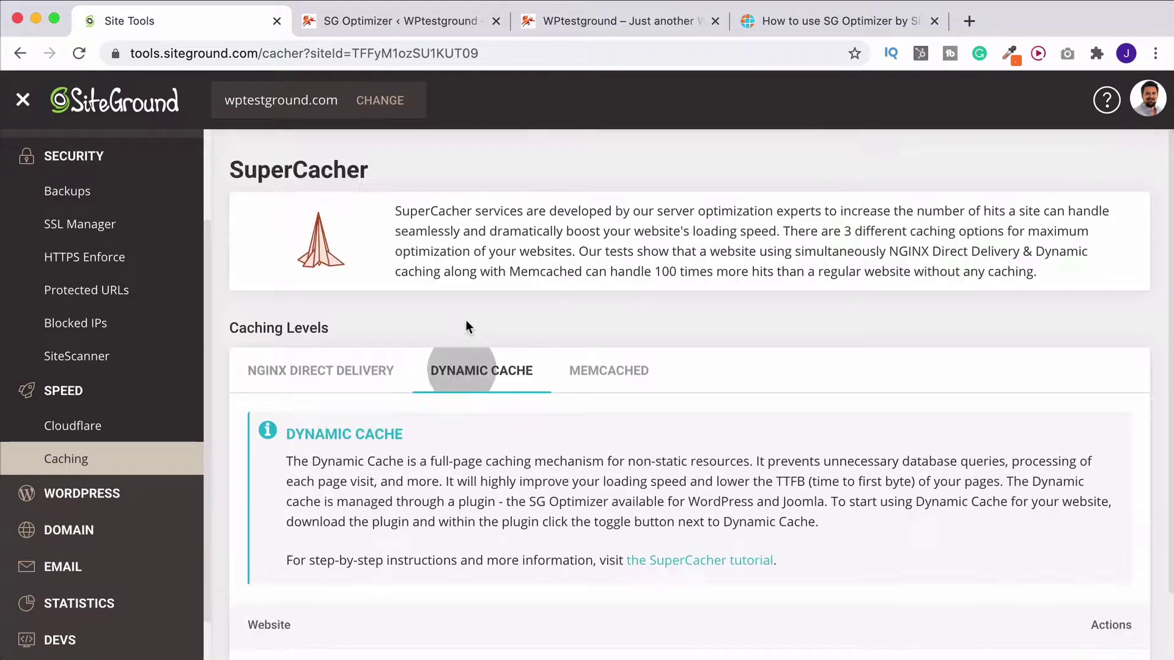
scroll(532, 367, "down", 3)
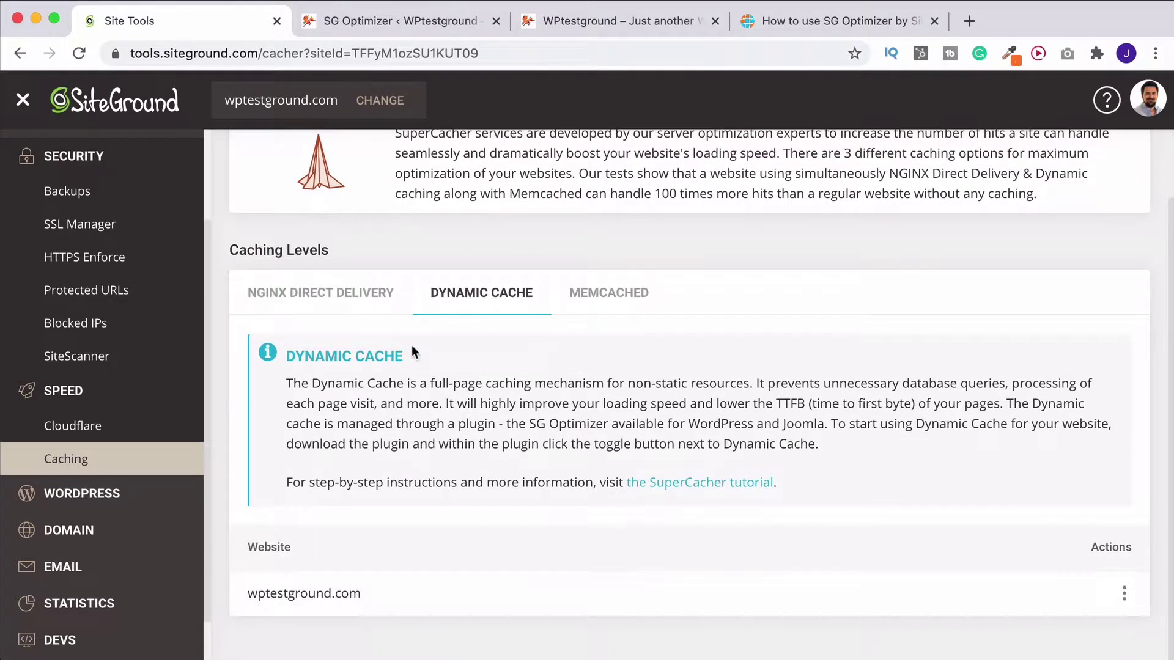
- Turn on Dynamic Caching in SG Optimizer's SuperCacher settings, leaving Browser-Specific Caching off
left_click(394, 23)
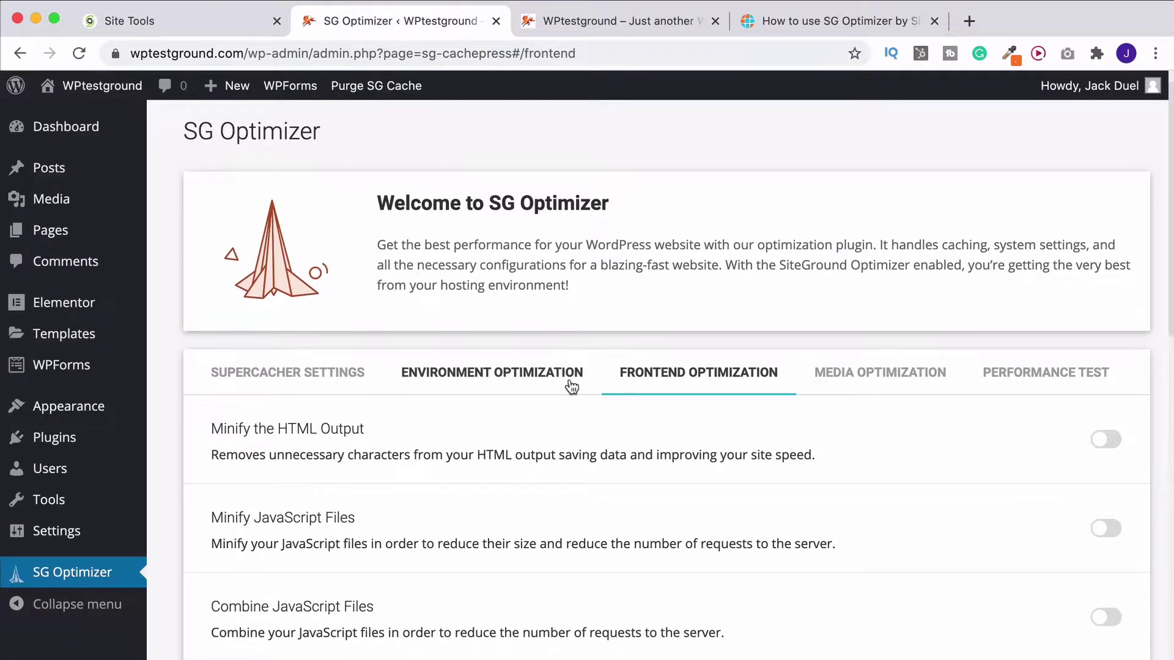
left_click(275, 397)
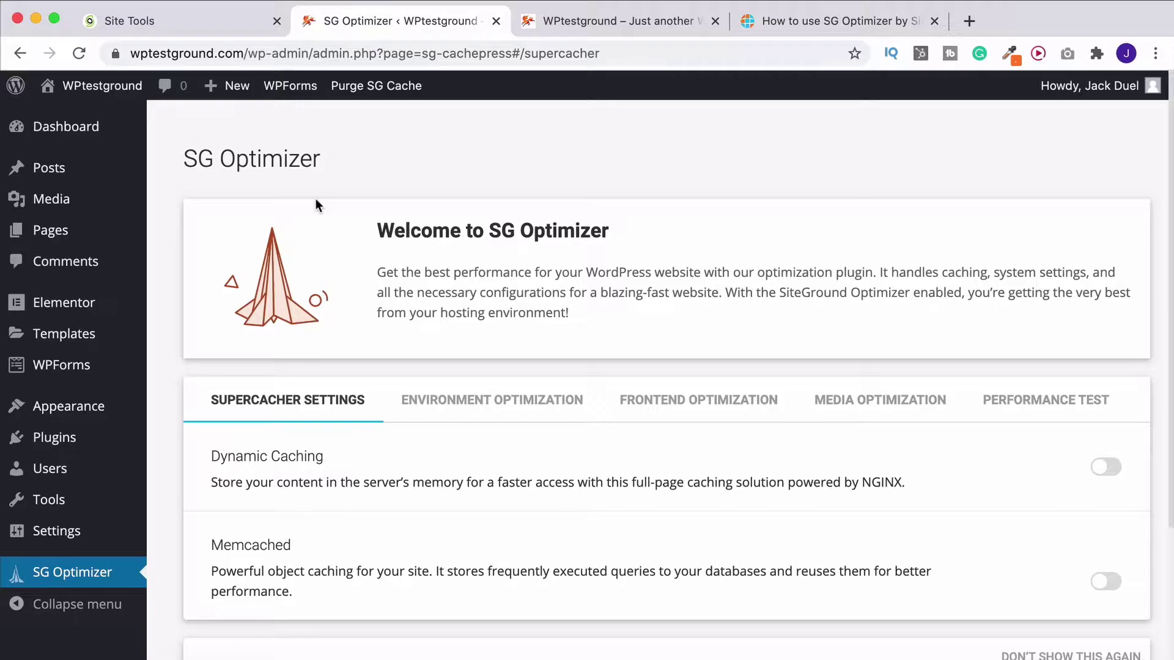
scroll(375, 194, "down", 3)
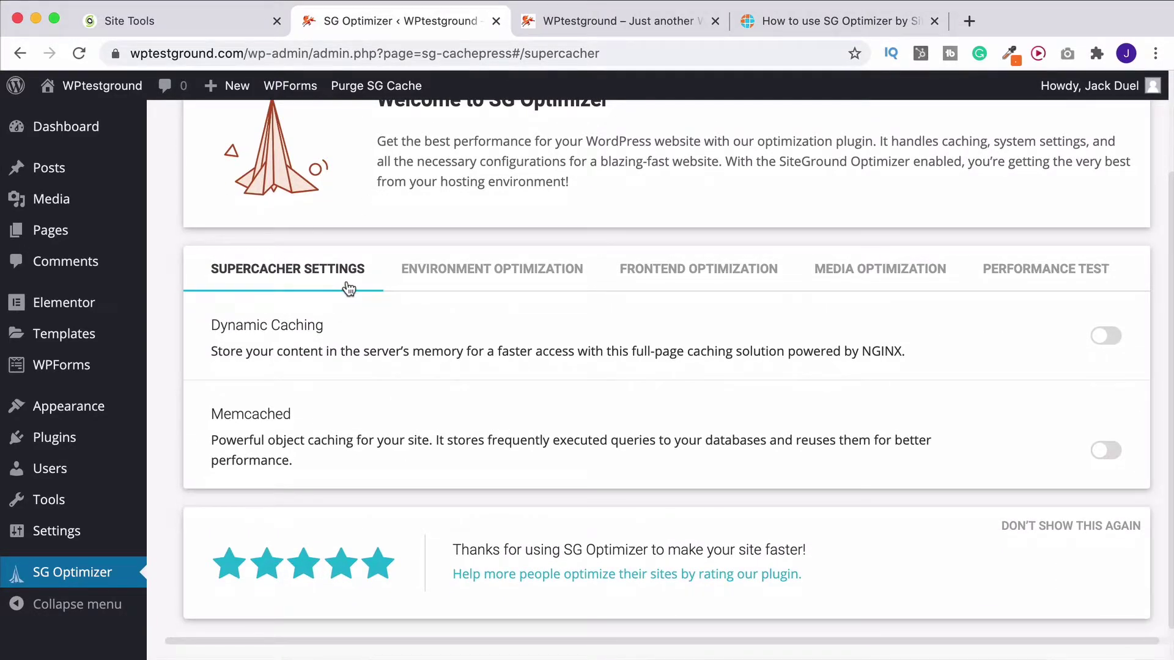
left_click(1110, 337)
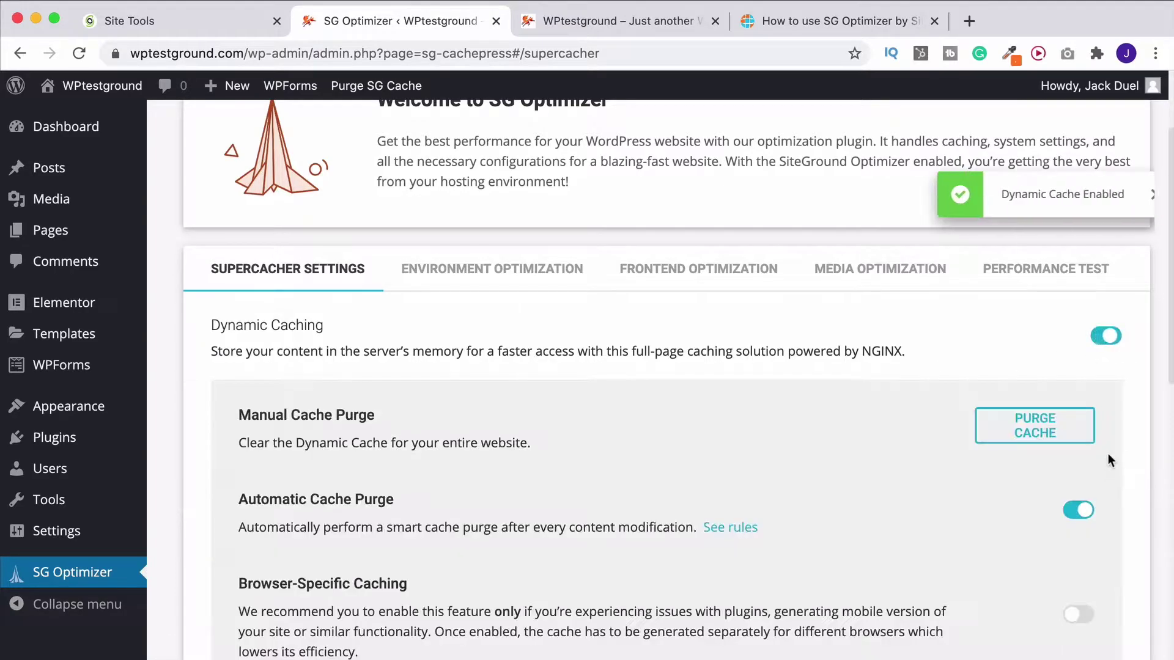
left_click(1078, 614)
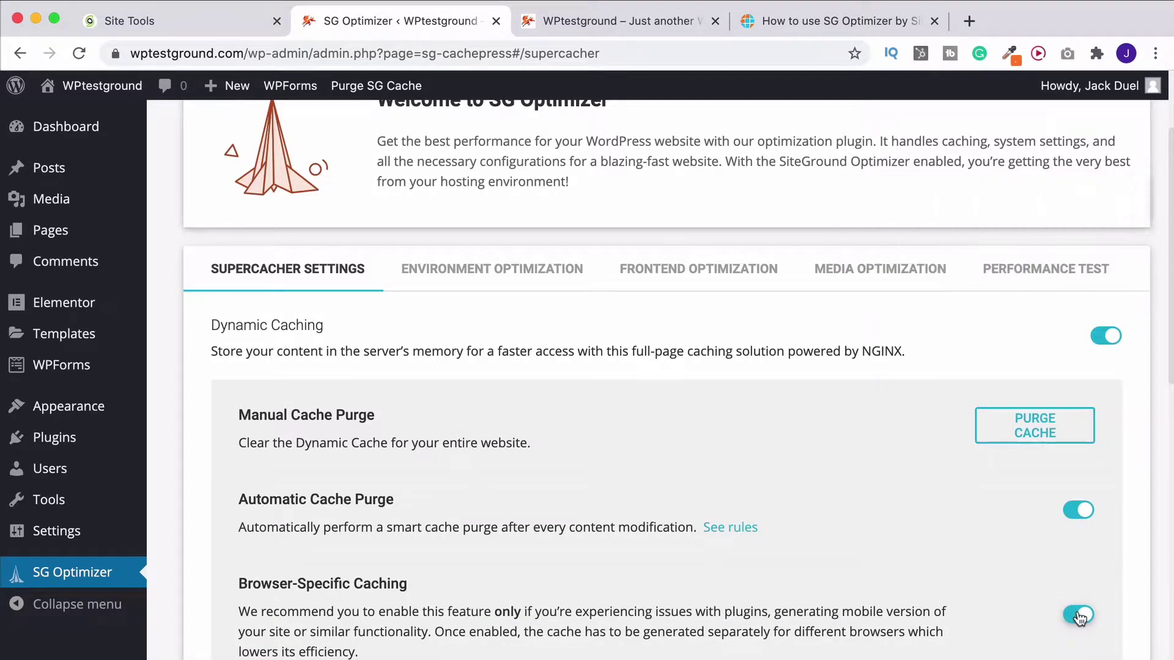
scroll(1079, 612, "down", 3)
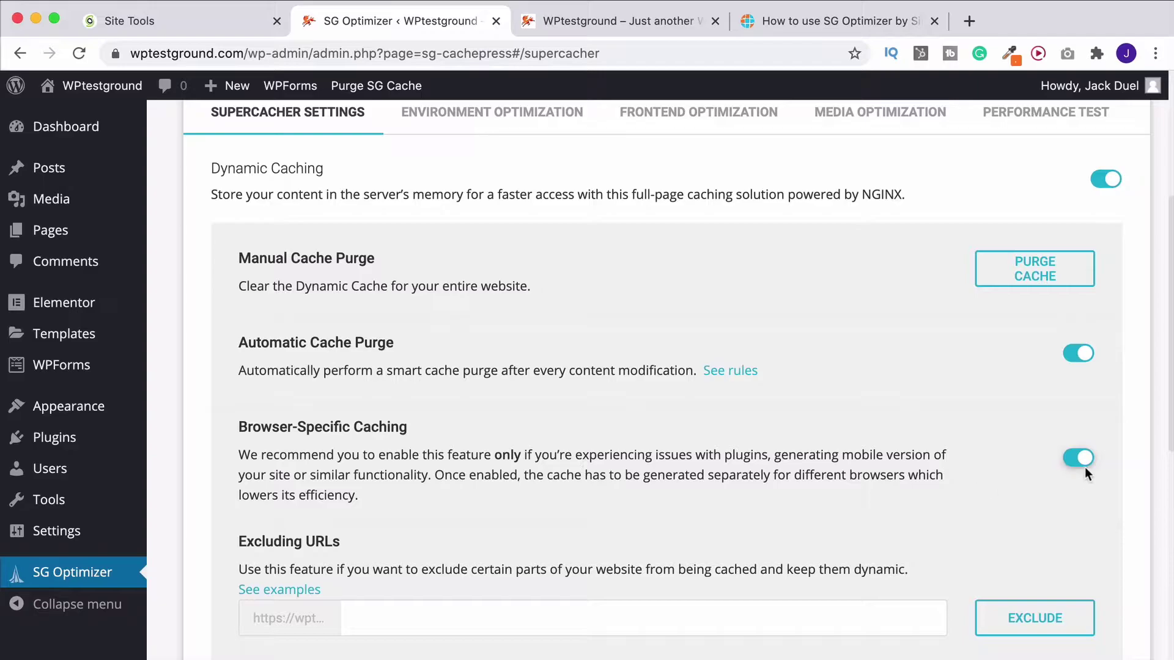
left_click(1078, 459)
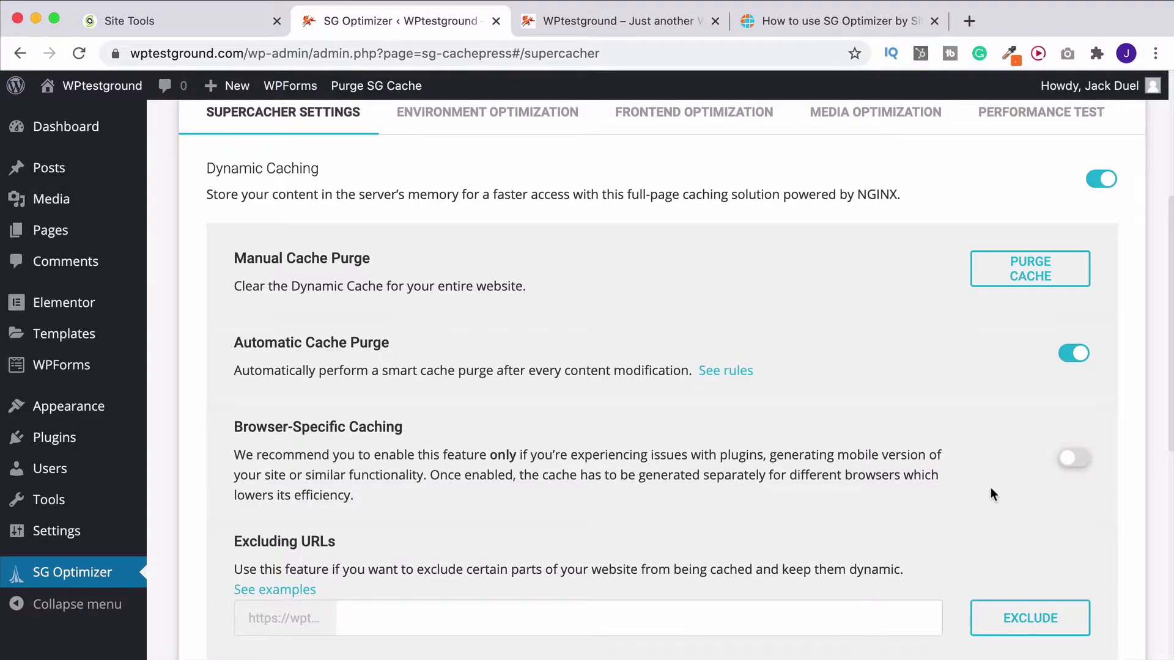
- Switch on Memcached object caching
scroll(990, 490, "down", 4)
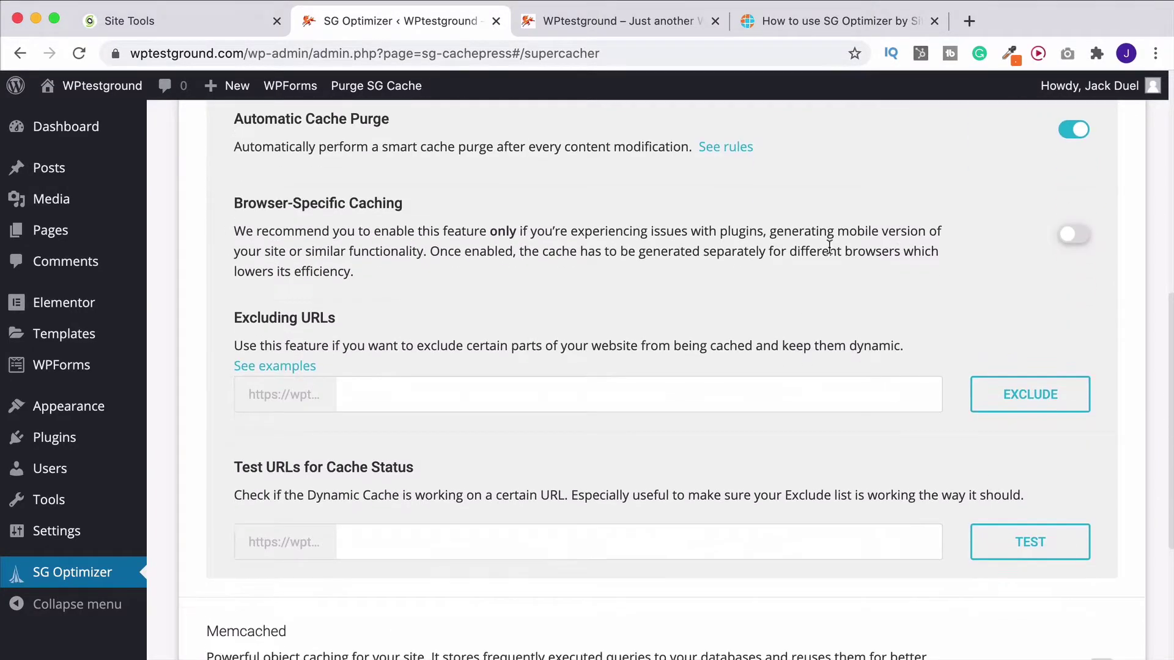
scroll(942, 402, "down", 4)
scroll(942, 404, "up", 2)
scroll(942, 404, "down", 1)
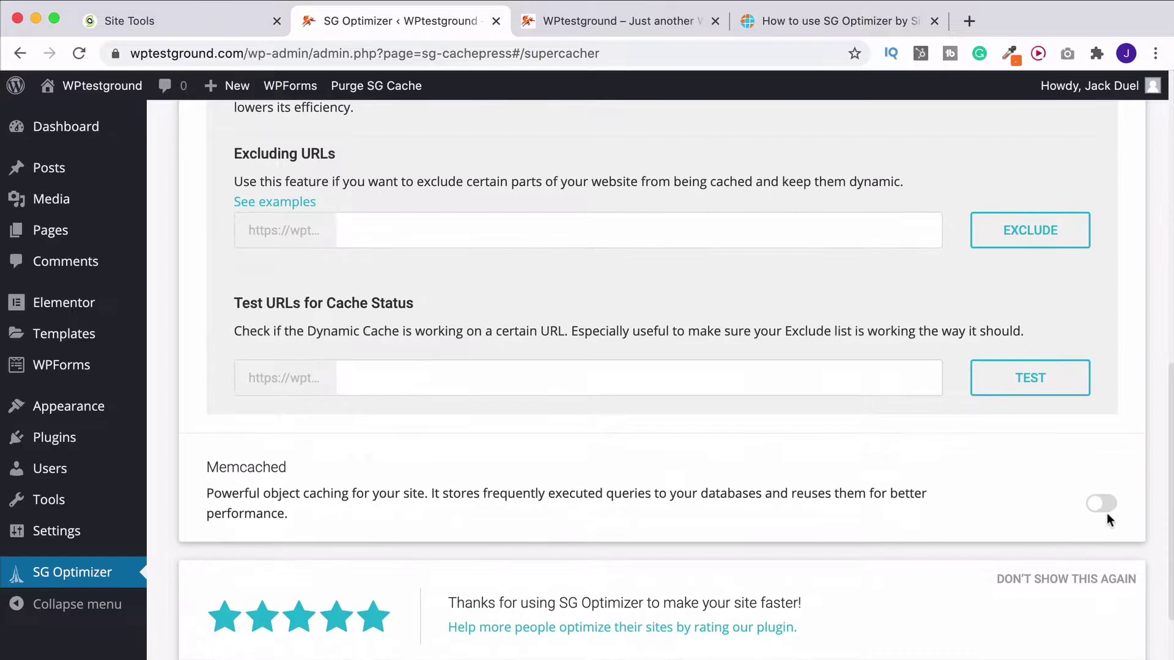
left_click(1105, 512)
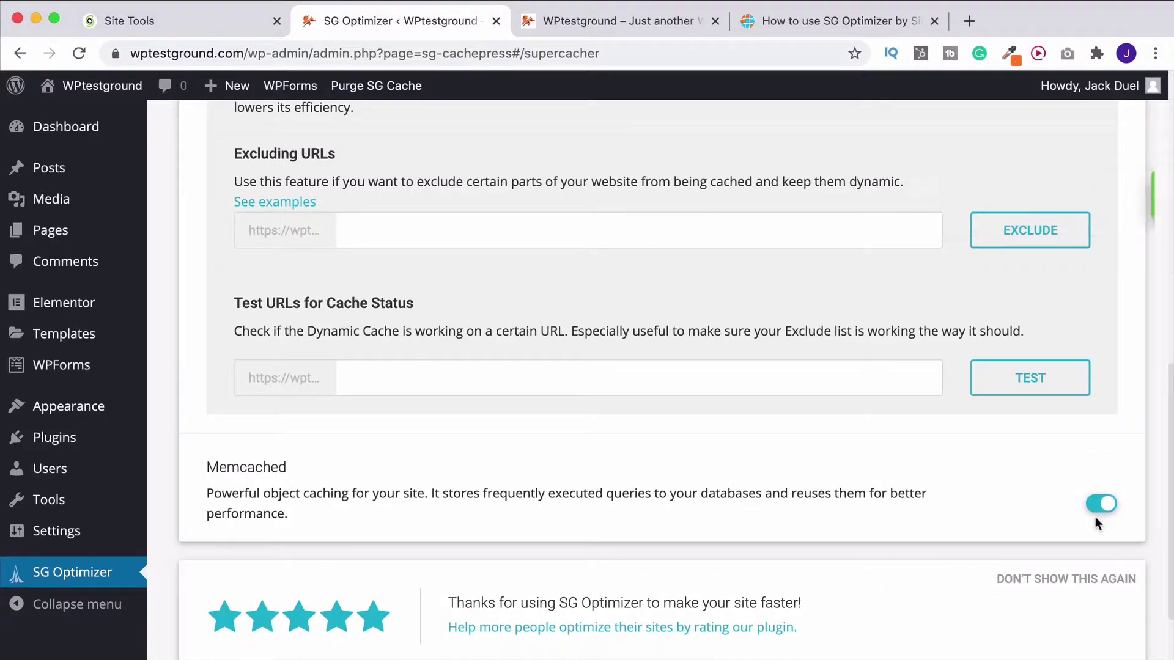
- Bring up the Environment Optimization settings and look them over
scroll(1095, 516, "up", 10)
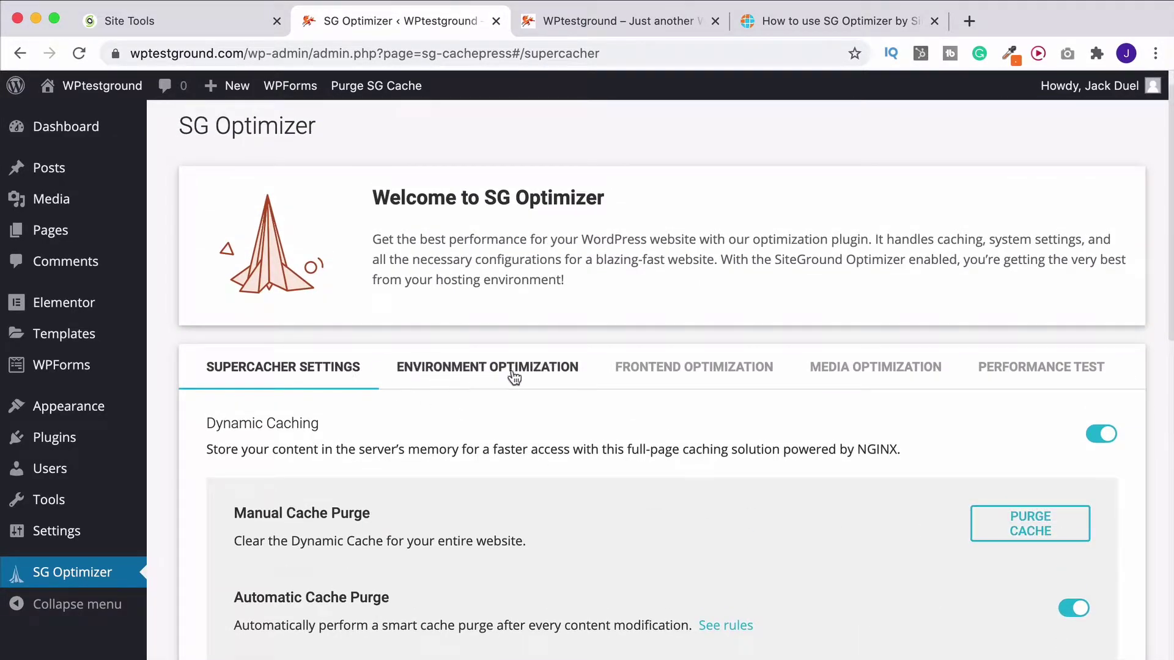
left_click(532, 374)
scroll(538, 382, "down", 5)
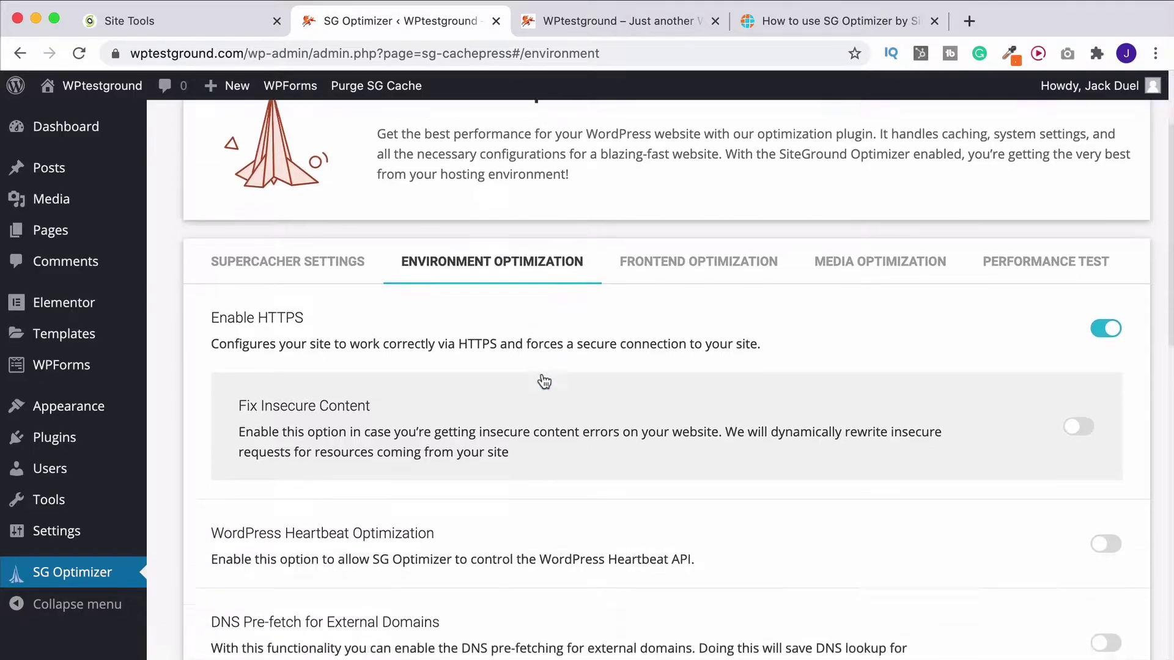
scroll(555, 462, "up", 5)
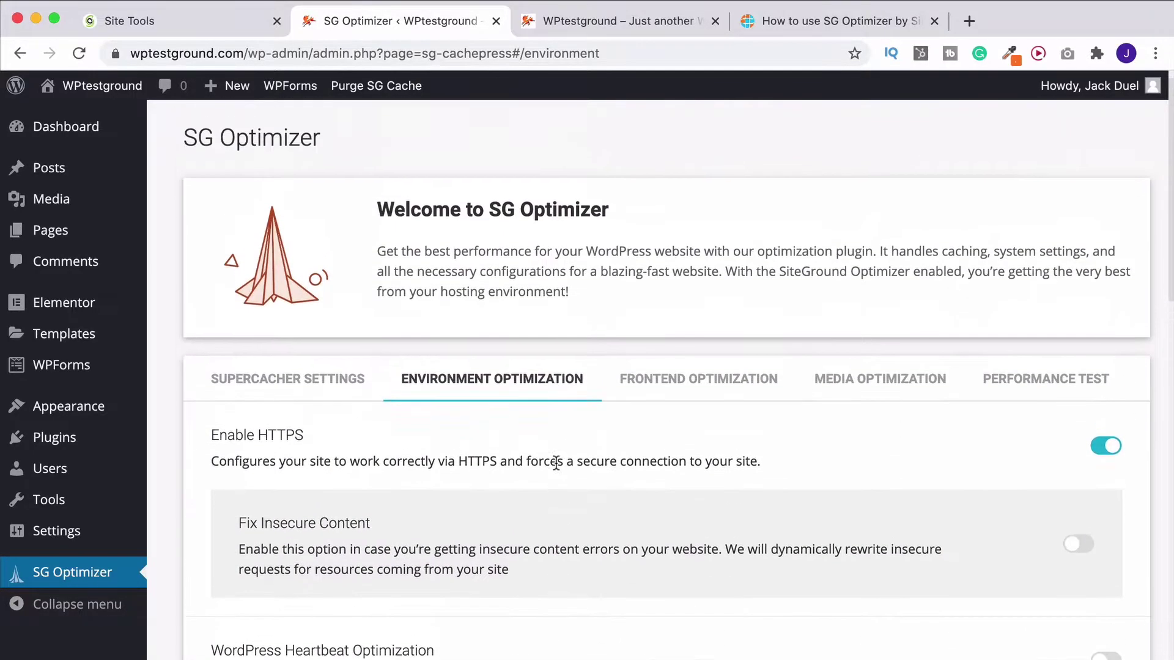
- Scroll the tutorial article to its Environmental Optimisation Settings bullets
left_click(783, 21)
scroll(699, 276, "down", 10)
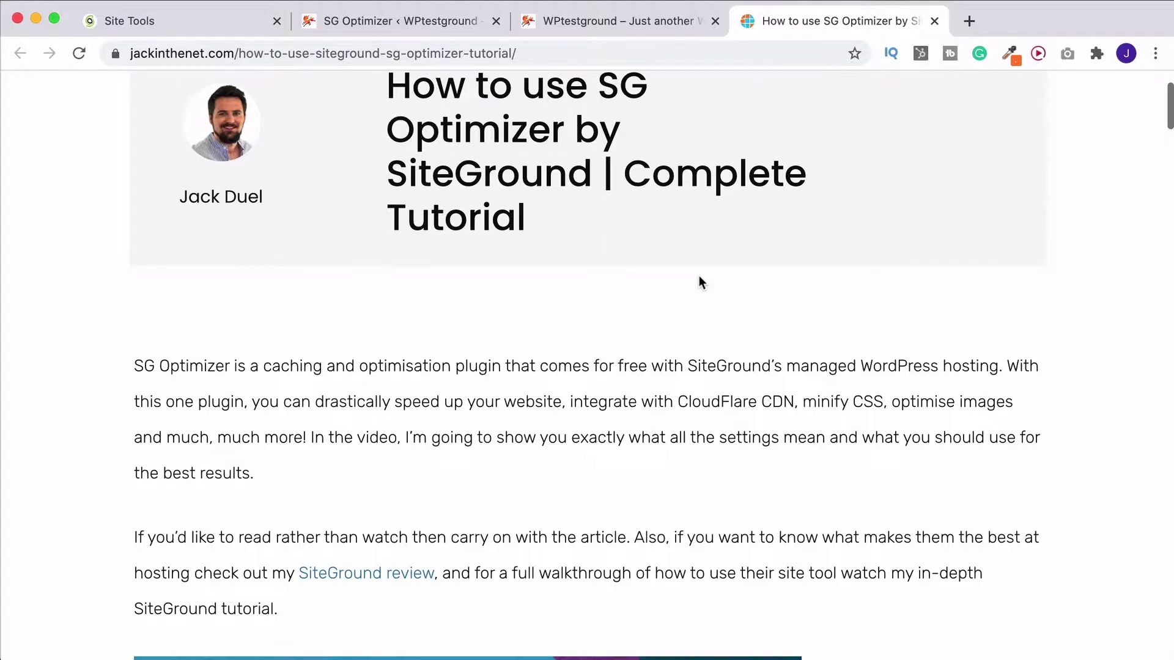
scroll(699, 281, "down", 18)
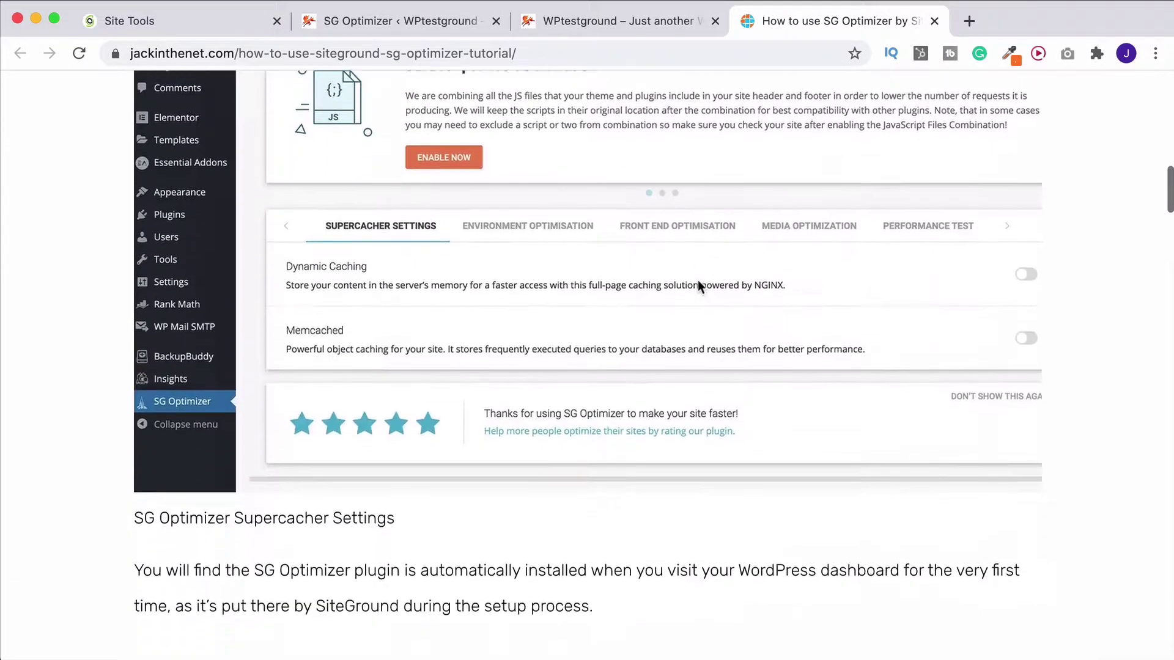
scroll(646, 405, "down", 16)
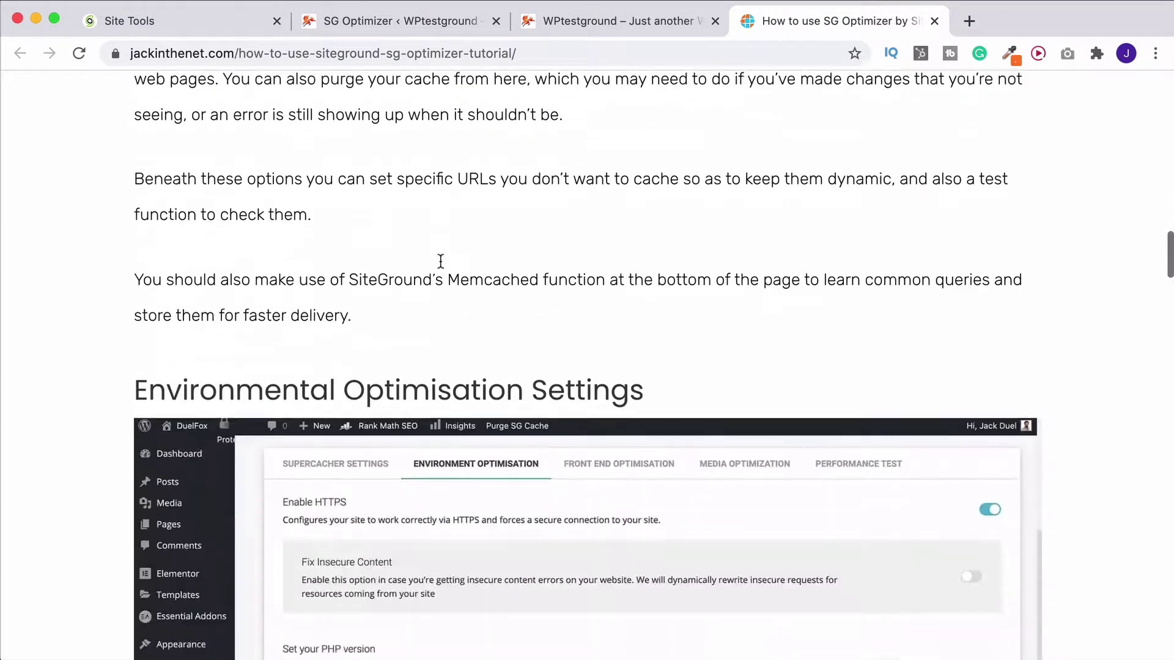
scroll(651, 333, "up", 3)
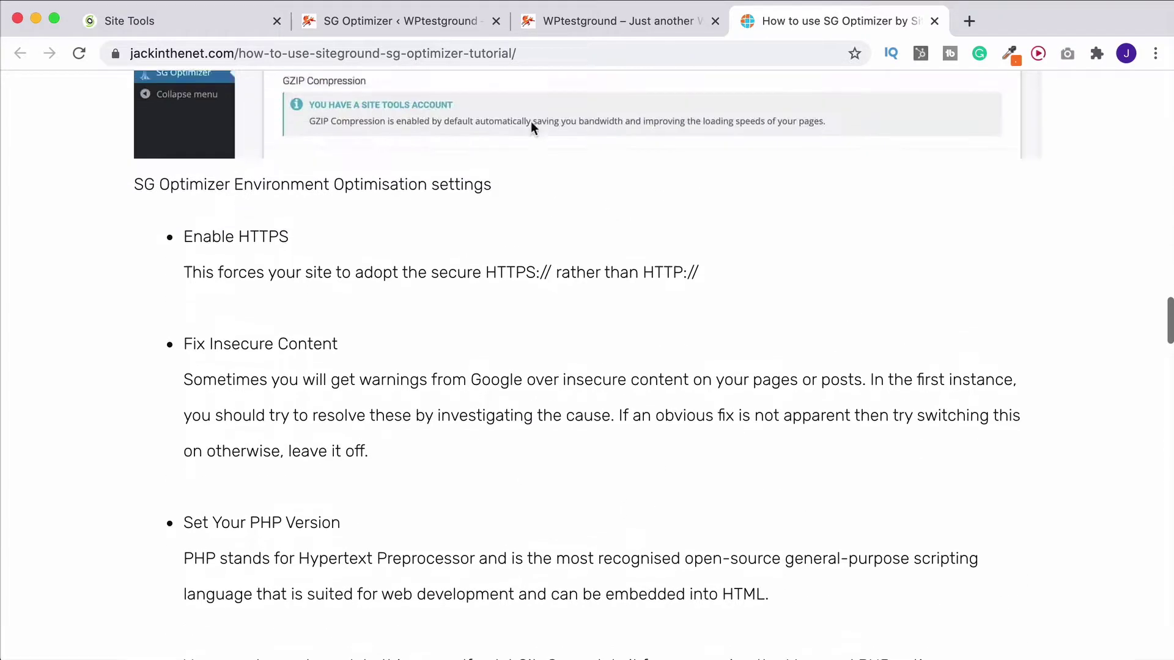
- Return to SG Optimizer's Environment Optimization settings and scroll down the options
left_click(417, 22)
scroll(762, 419, "down", 2)
scroll(761, 421, "down", 2)
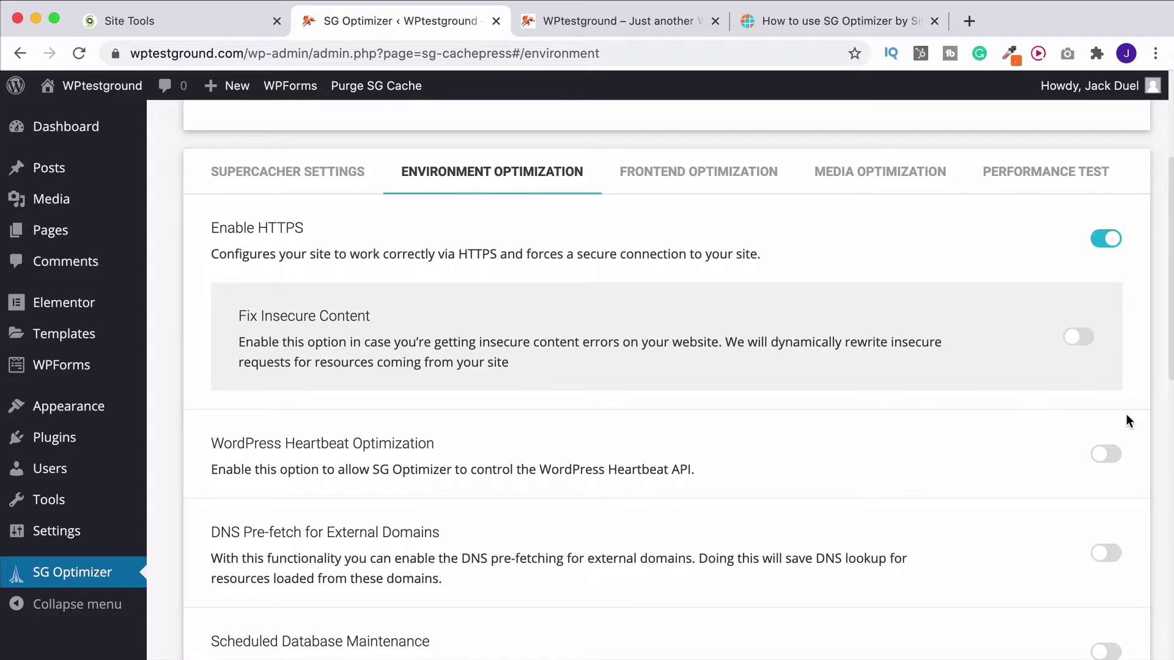
- Enable WordPress Heartbeat Optimization to reveal its admin pages, post edit and frontend settings
scroll(1126, 416, "down", 2)
scroll(1126, 416, "up", 1)
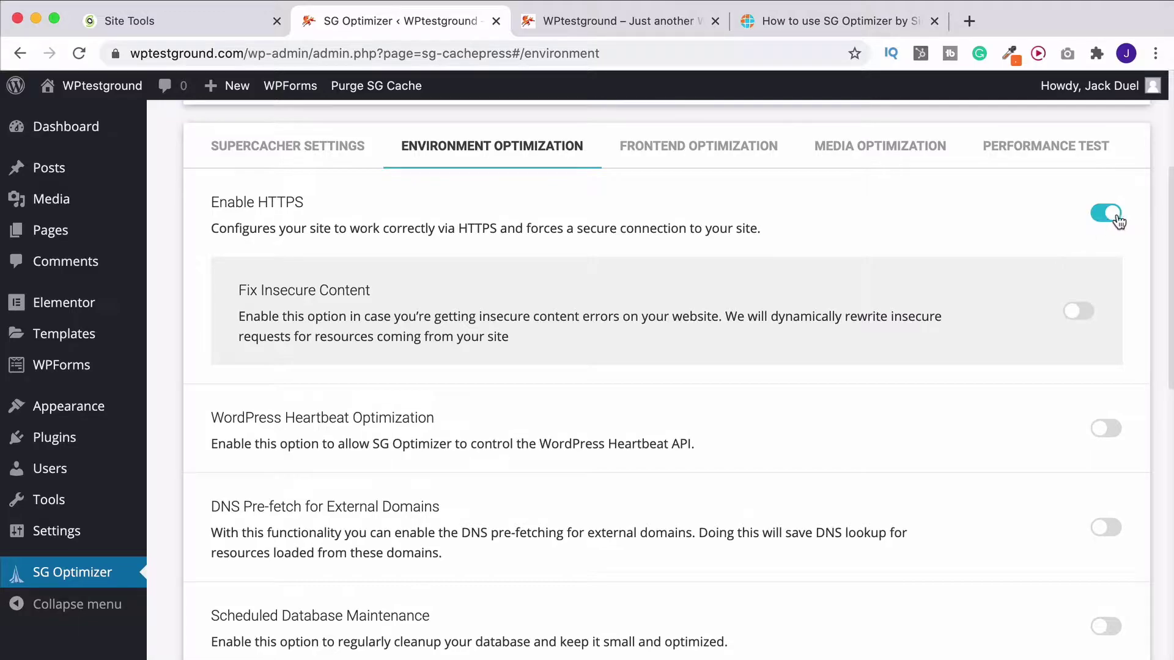
scroll(1009, 315, "down", 5)
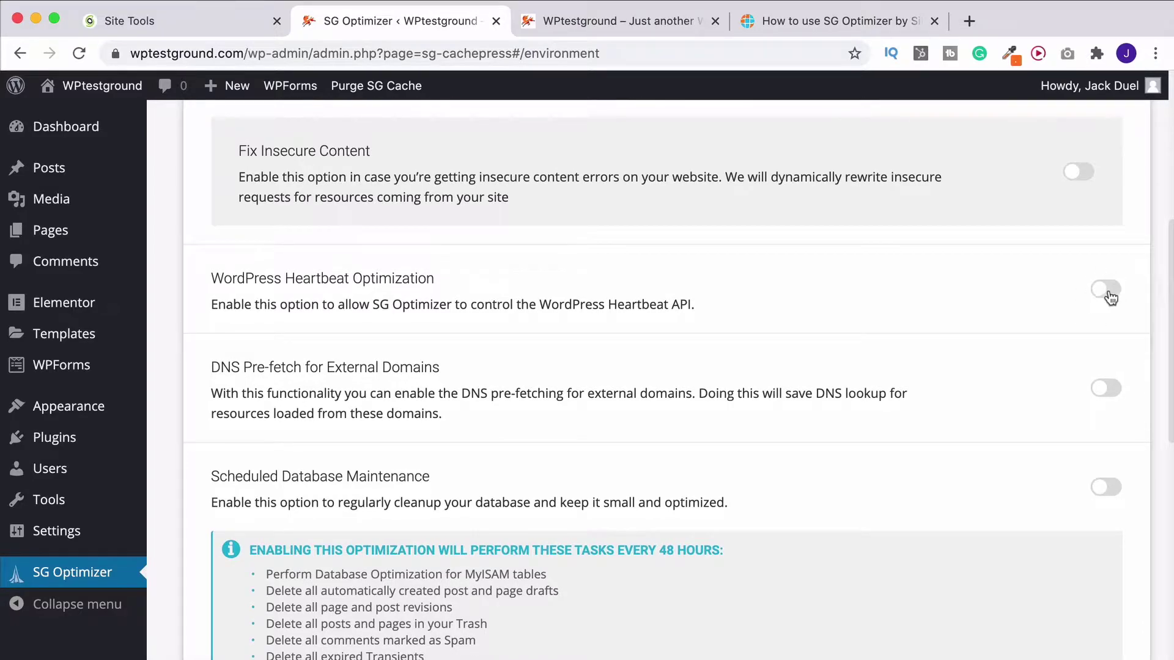
left_click(1110, 291)
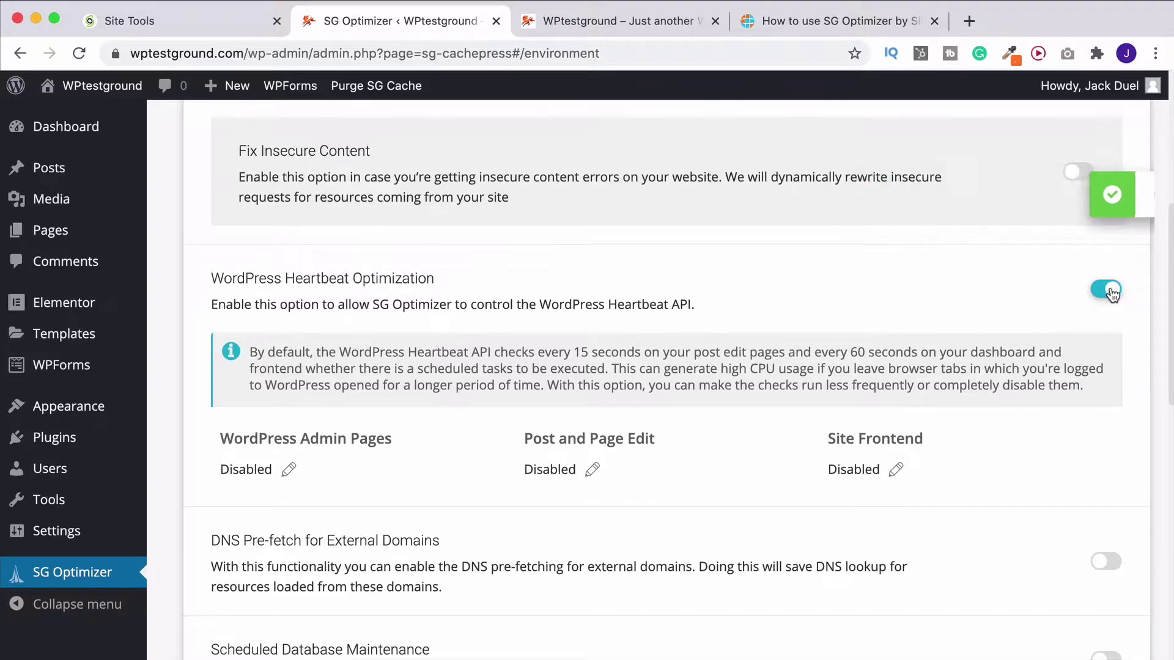
scroll(1116, 295, "down", 1)
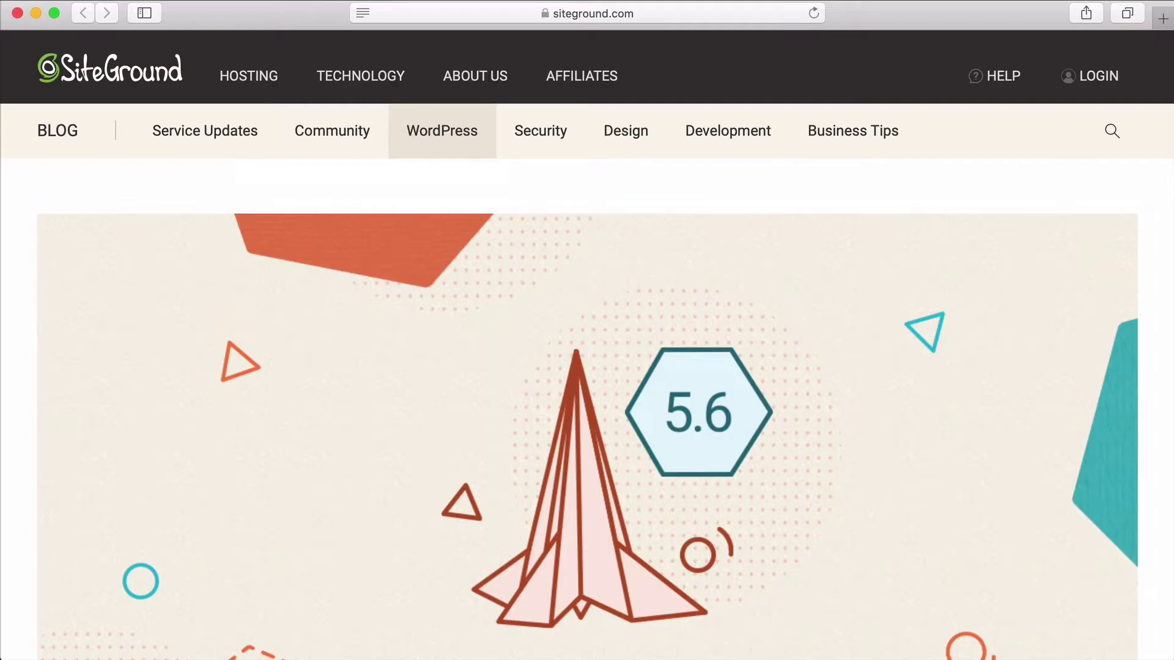
- Read through the SG Optimizer 5.6 blog post on Heartbeat Control and database maintenance, then scroll back up
scroll(584, 489, "down", 10)
scroll(586, 490, "down", 5)
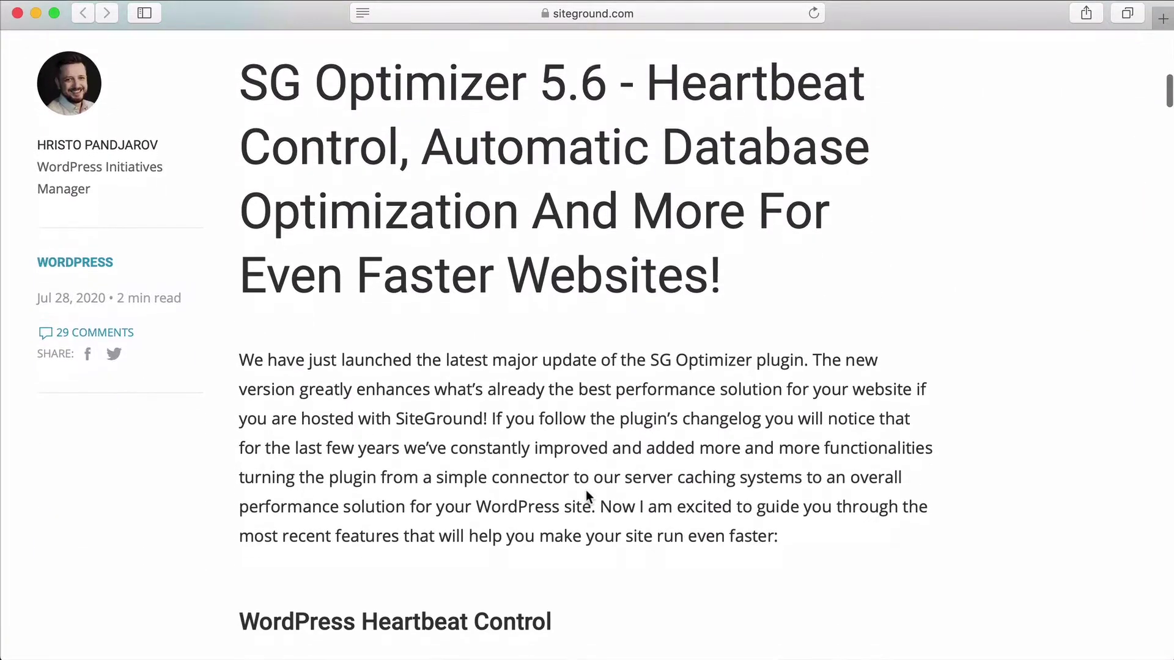
scroll(586, 490, "up", 6)
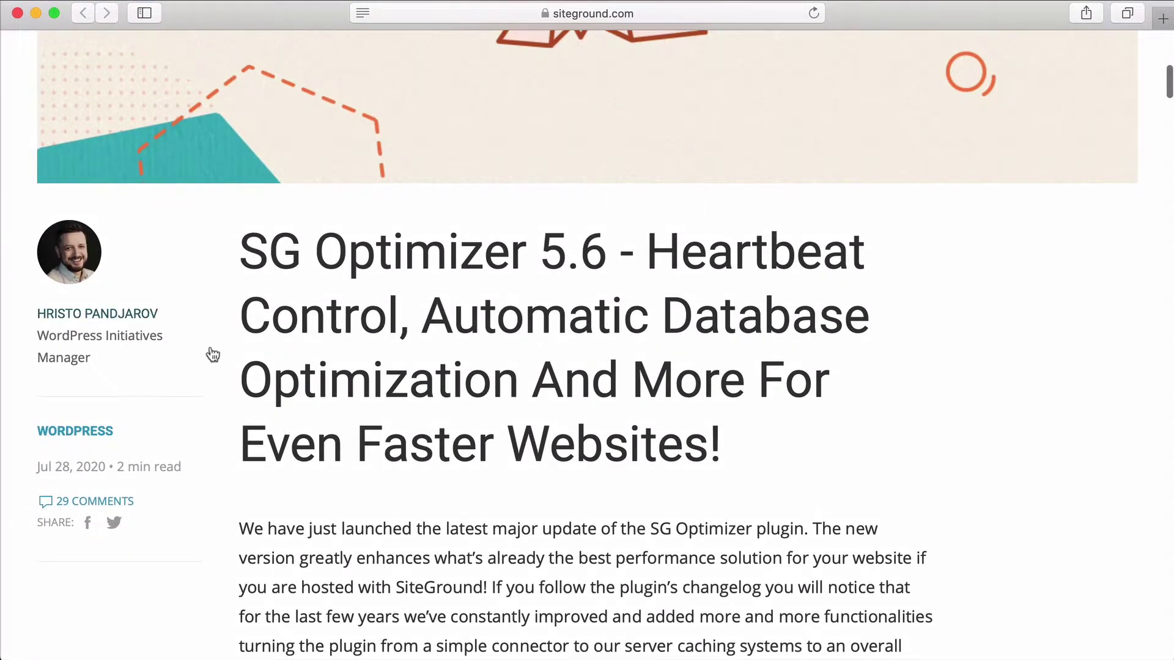
scroll(531, 482, "down", 15)
scroll(532, 482, "down", 20)
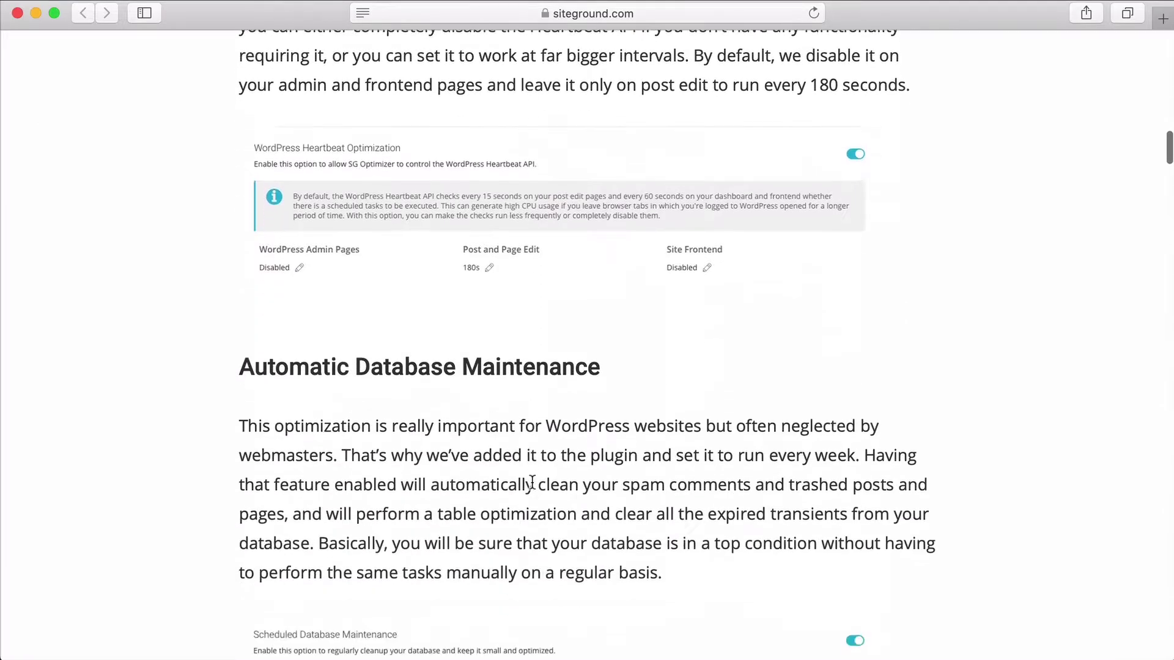
scroll(532, 482, "down", 8)
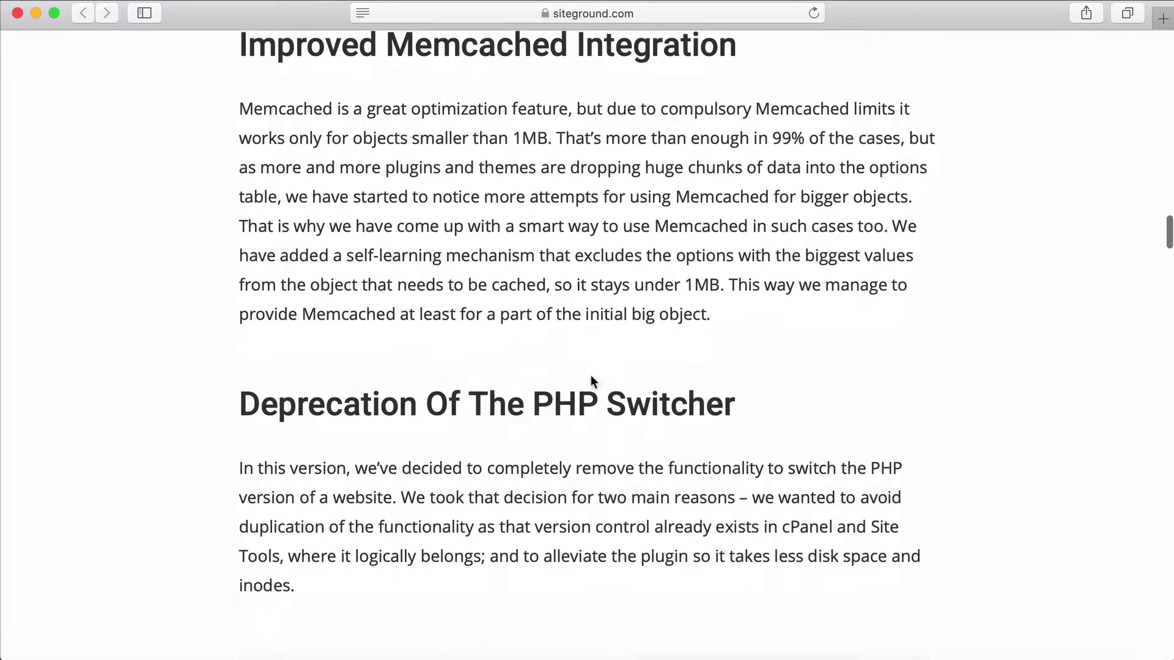
scroll(572, 432, "up", 20)
scroll(507, 431, "up", 20)
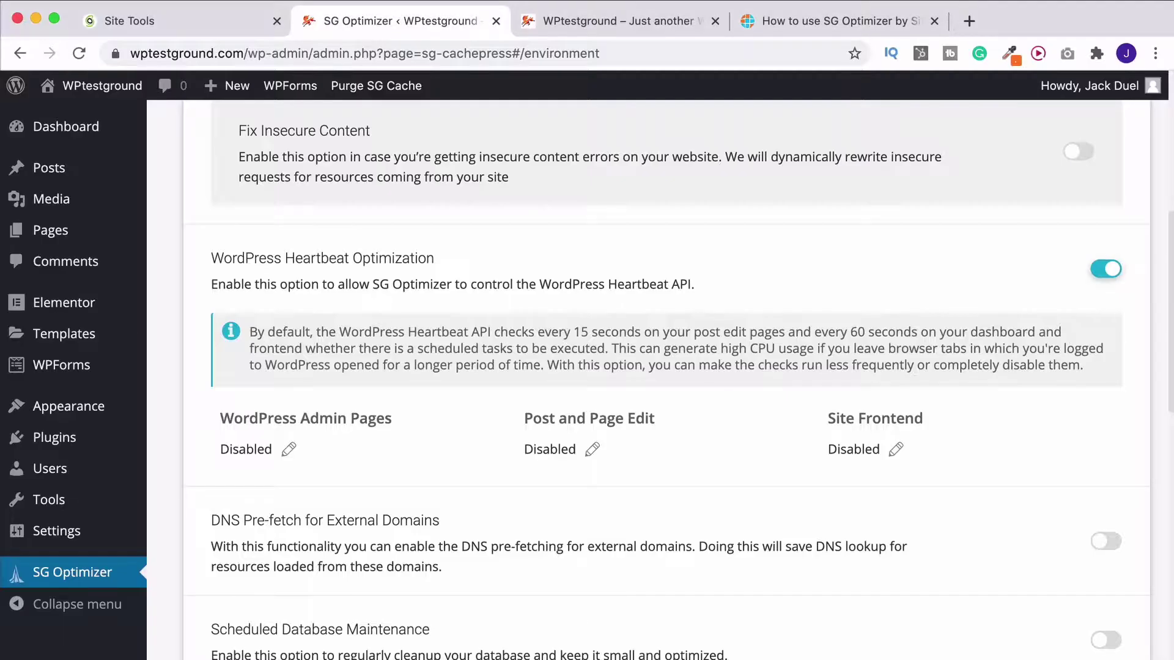
- Enable Heartbeat for Post and Page Edit with a 180-second interval
scroll(706, 461, "up", 1)
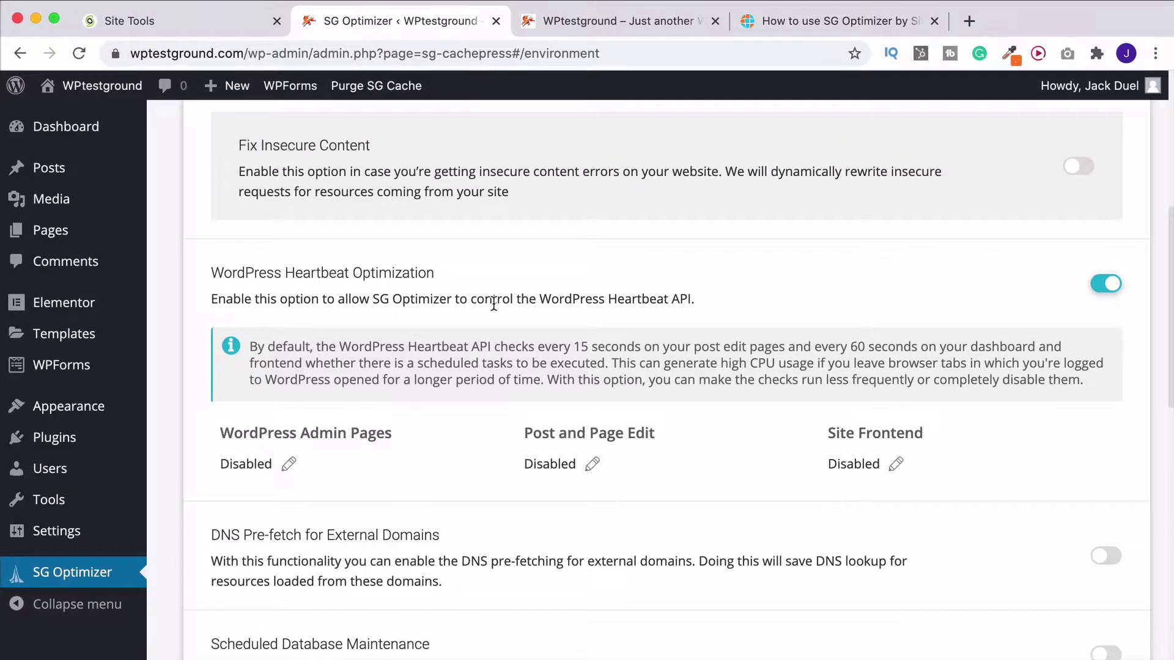
scroll(508, 306, "down", 1)
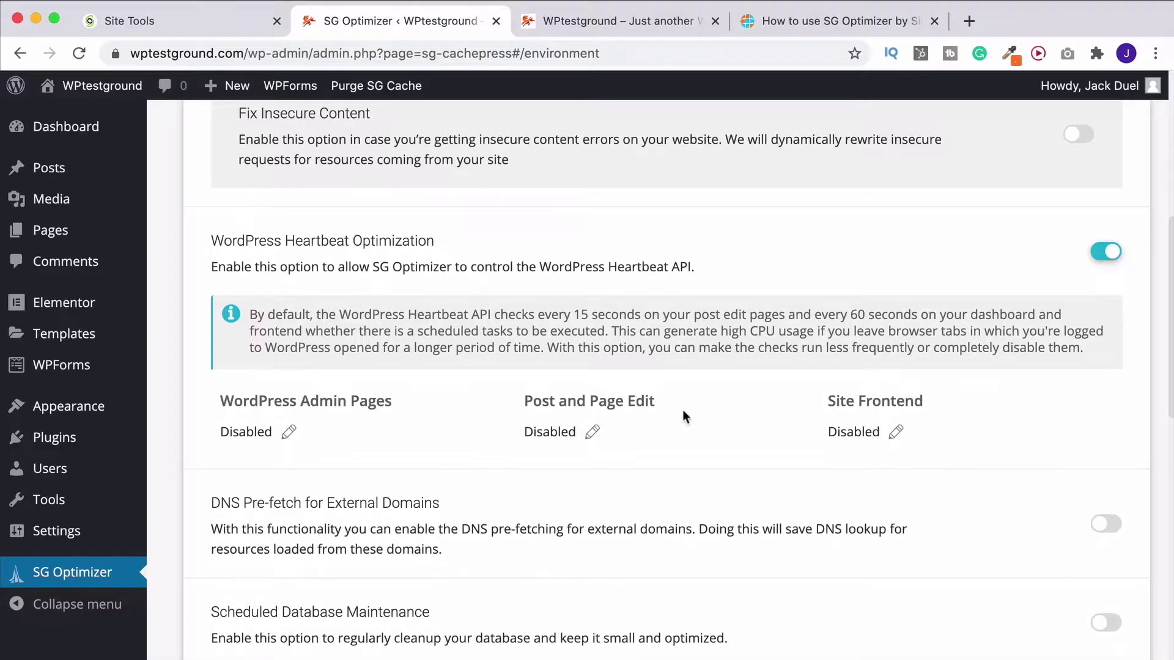
left_click(592, 433)
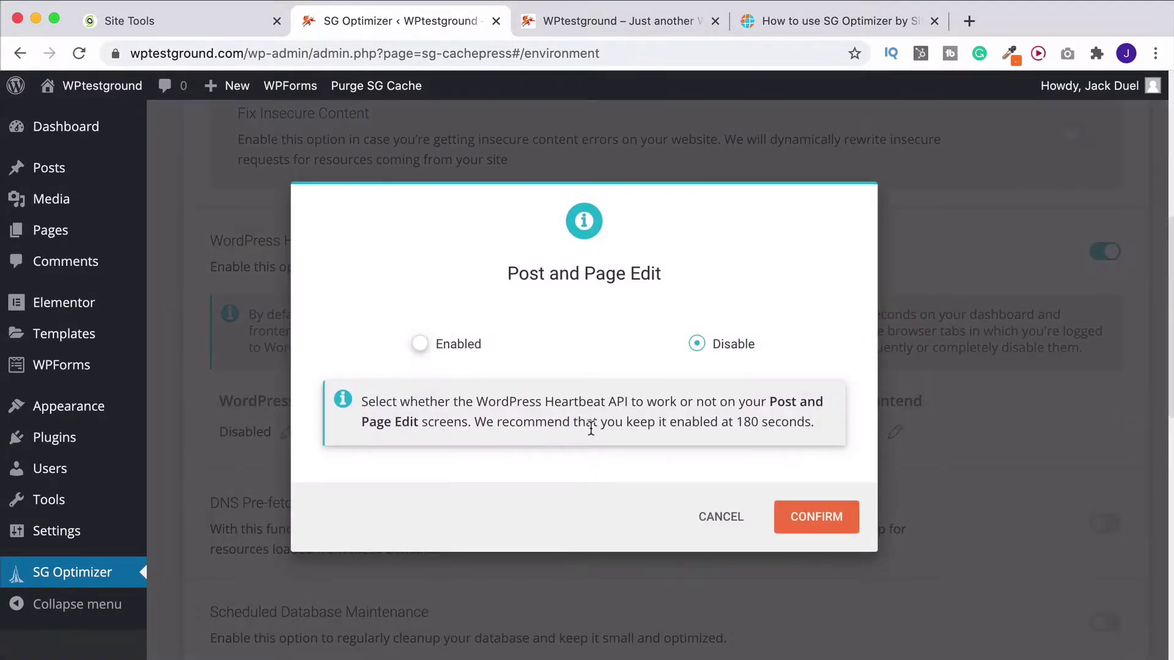
left_click(422, 344)
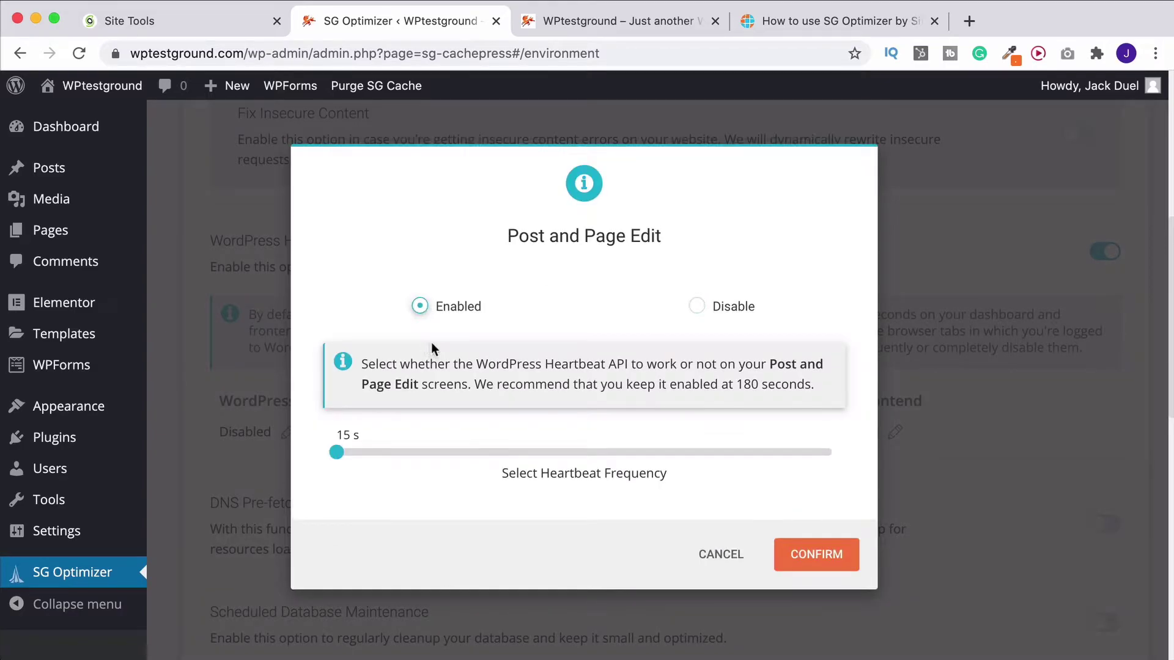
left_click_drag(608, 452, 627, 454)
left_click(819, 556)
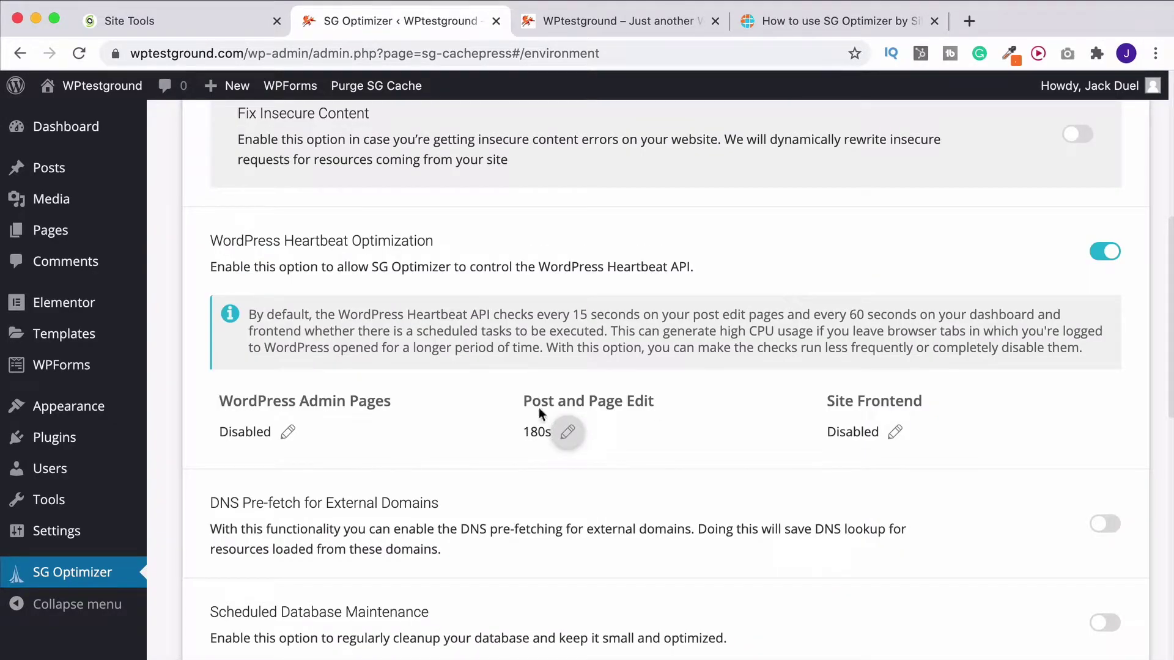
- Turn on Scheduled Database Maintenance and review the remaining environment options
scroll(636, 392, "down", 3)
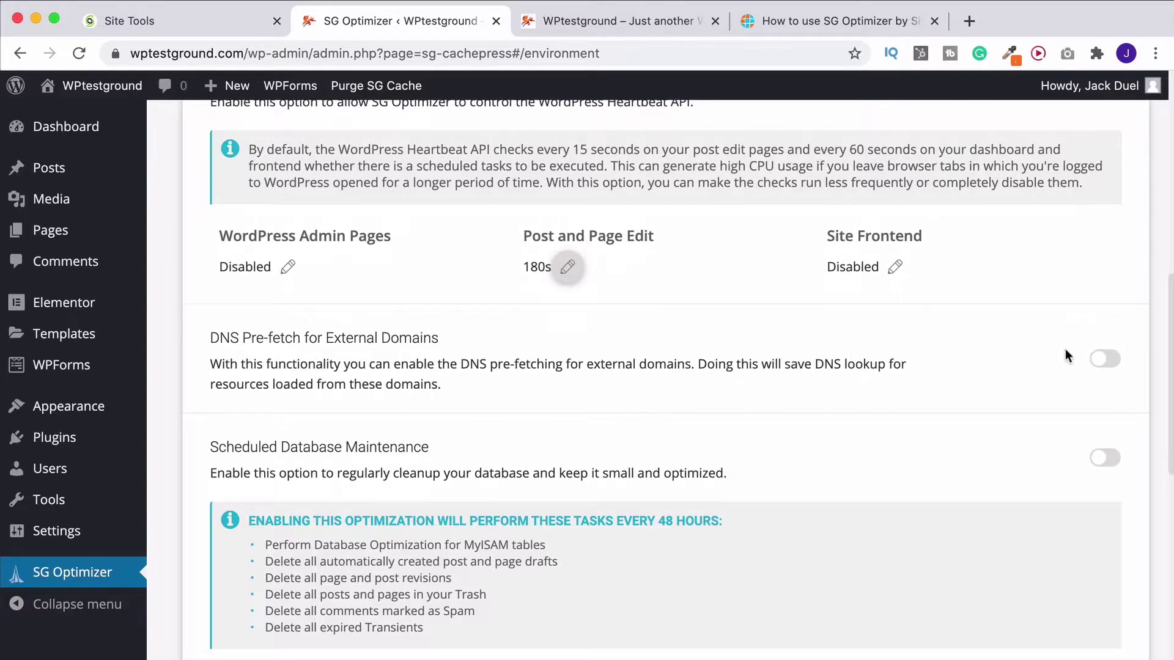
scroll(1045, 373, "down", 4)
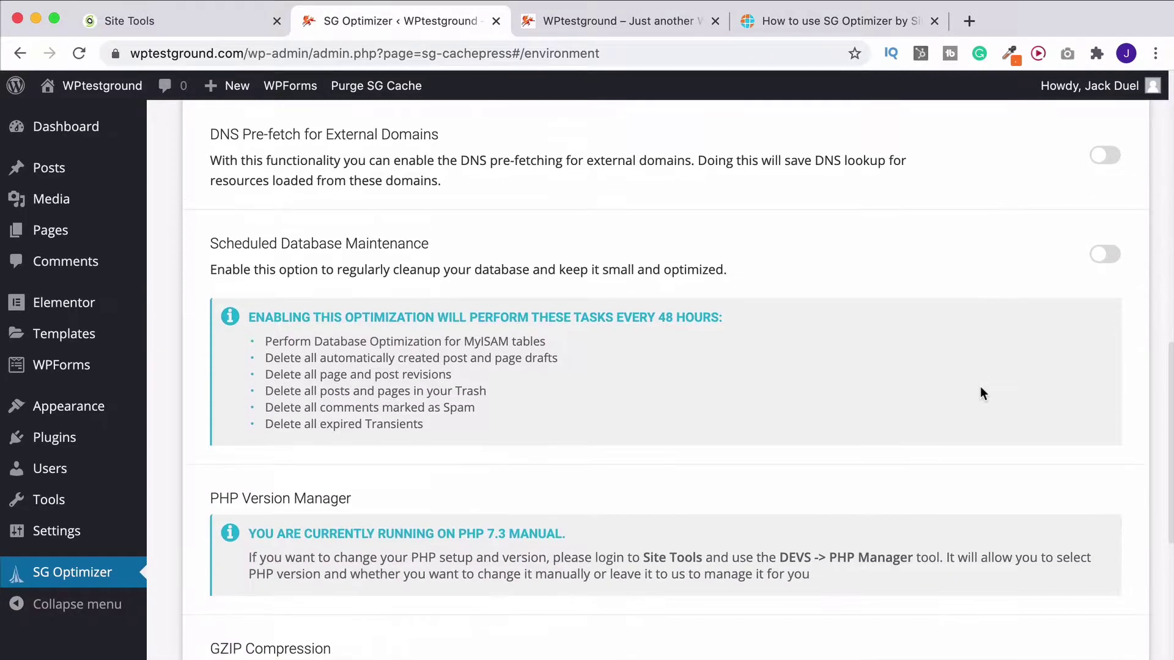
scroll(942, 361, "down", 1)
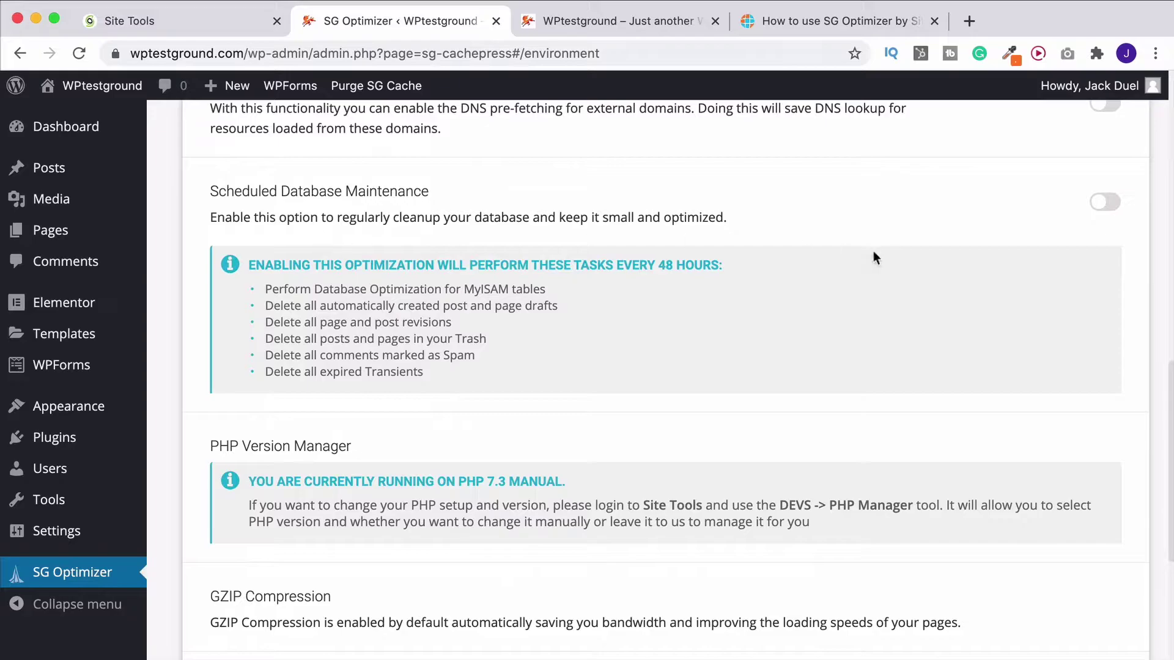
left_click(1094, 204)
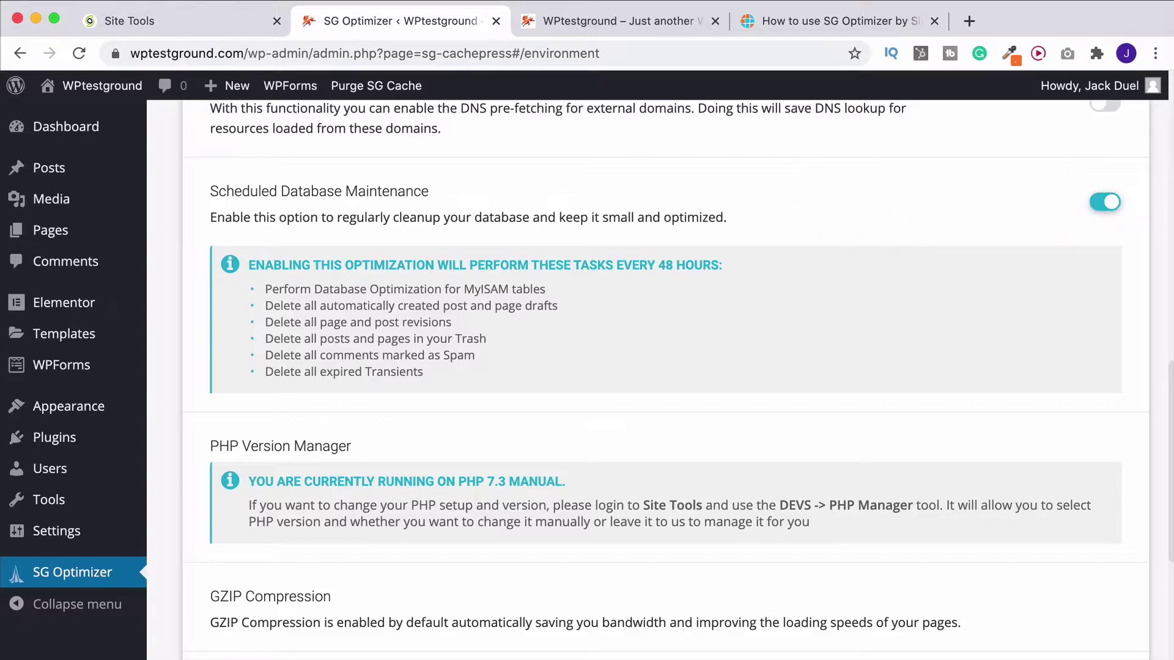
scroll(1100, 367, "down", 4)
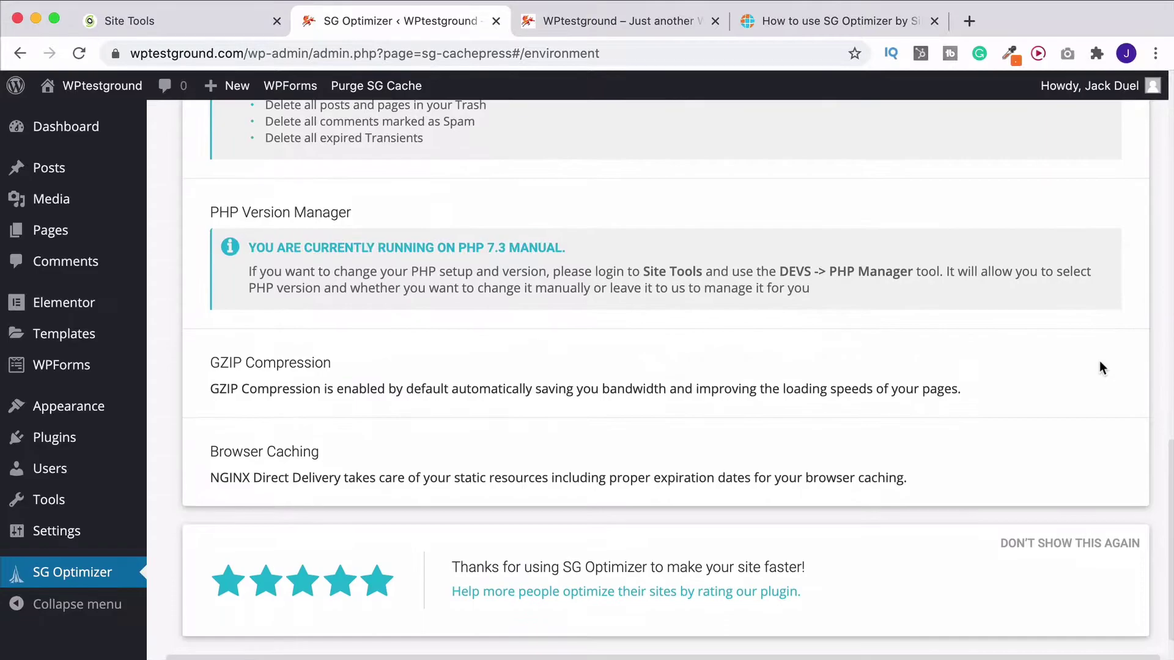
scroll(1099, 367, "down", 1)
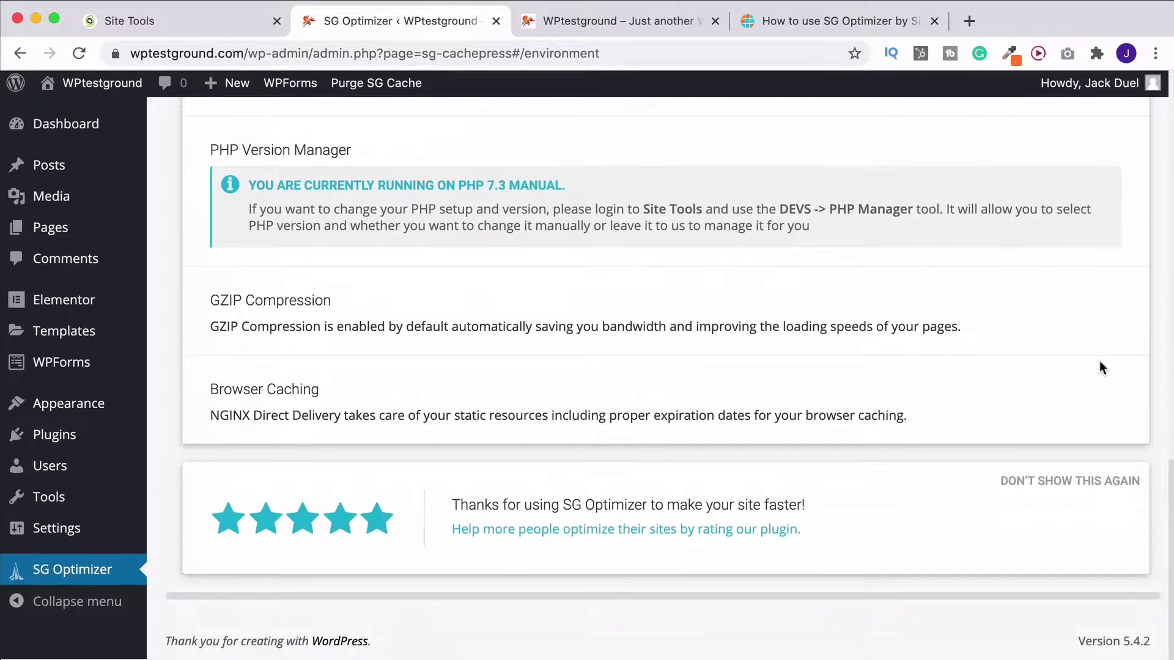
scroll(1075, 254, "up", 1)
scroll(993, 386, "up", 15)
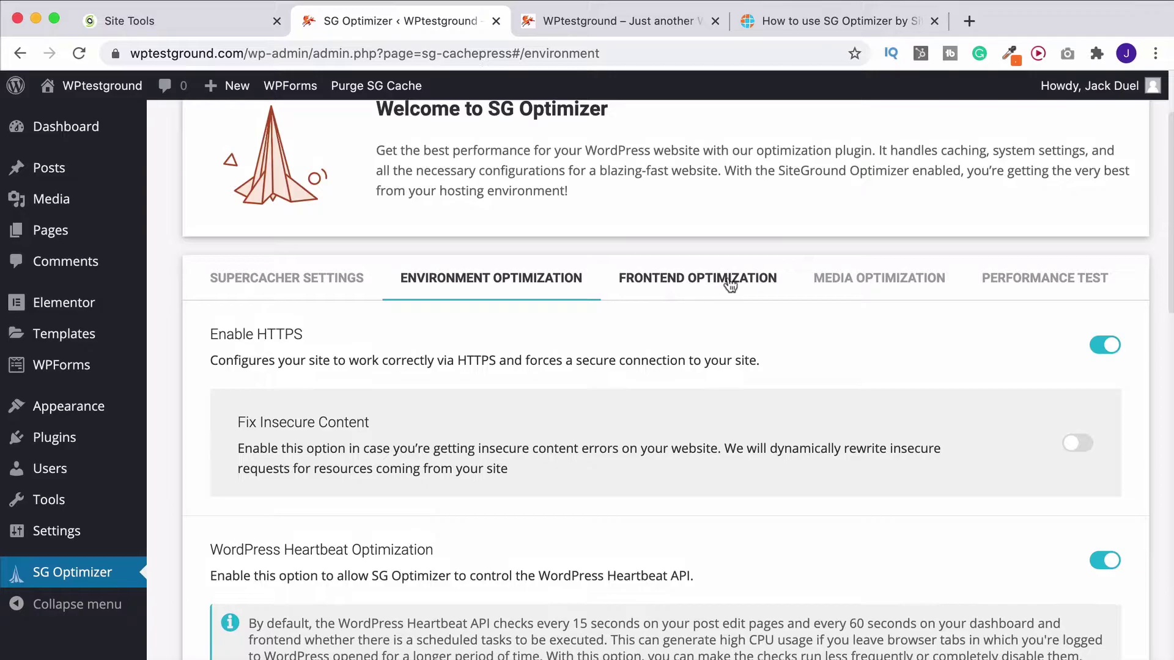
- In Frontend Optimization, turn on Minify HTML, Minify JavaScript and Minify CSS
left_click(730, 283)
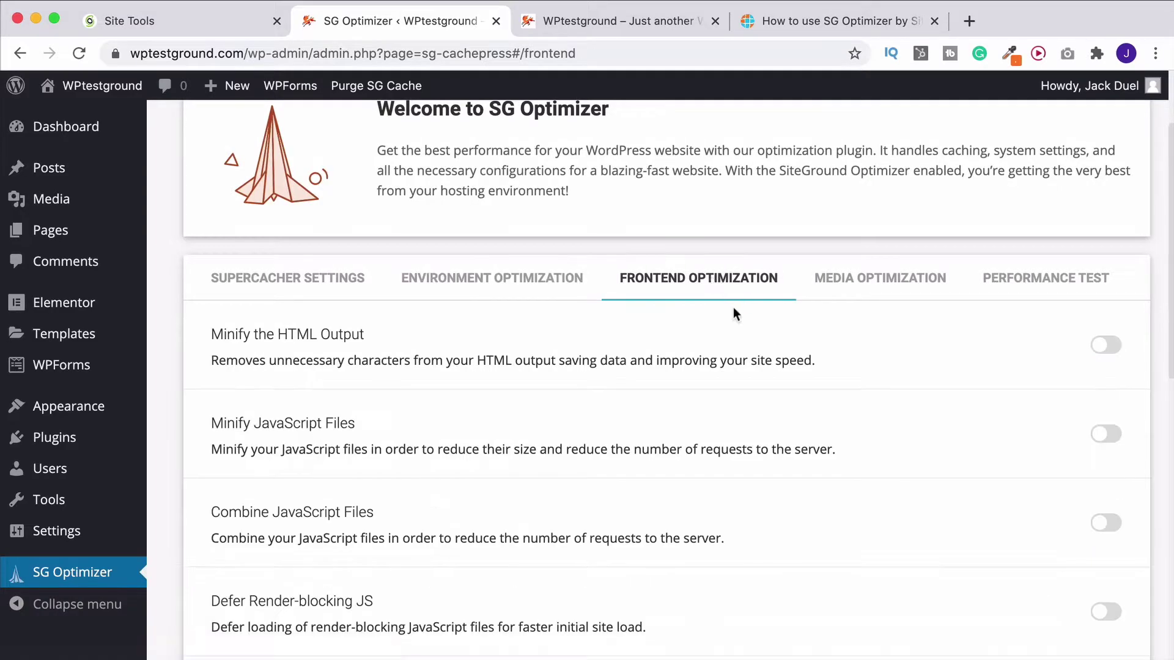
scroll(813, 346, "down", 3)
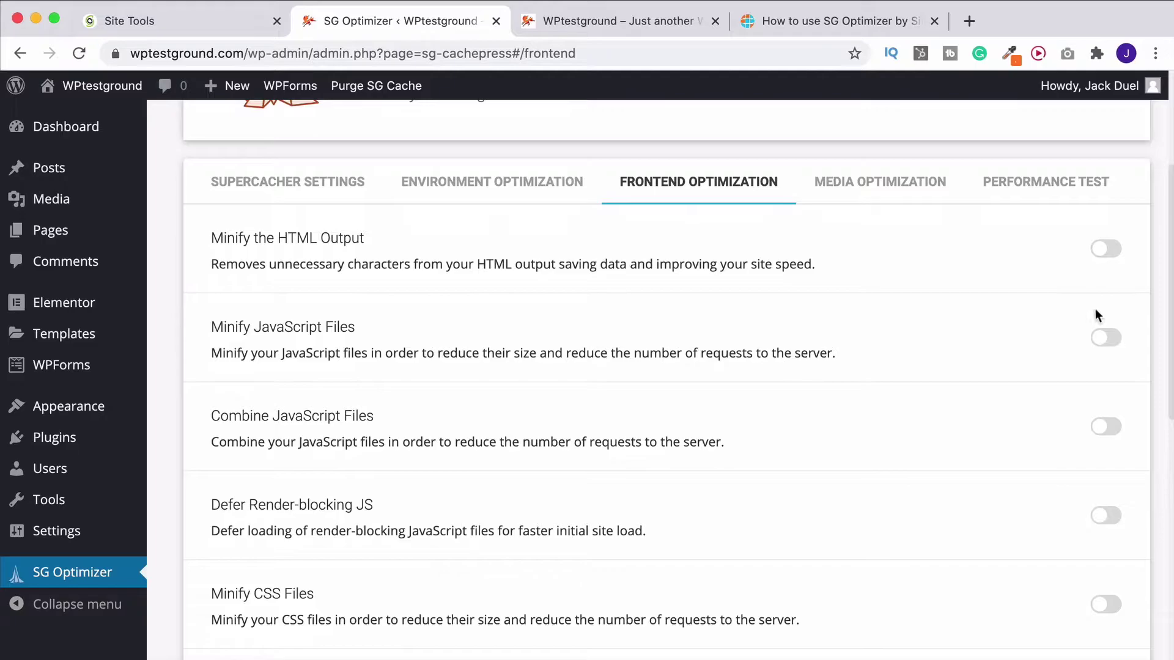
left_click(1120, 257)
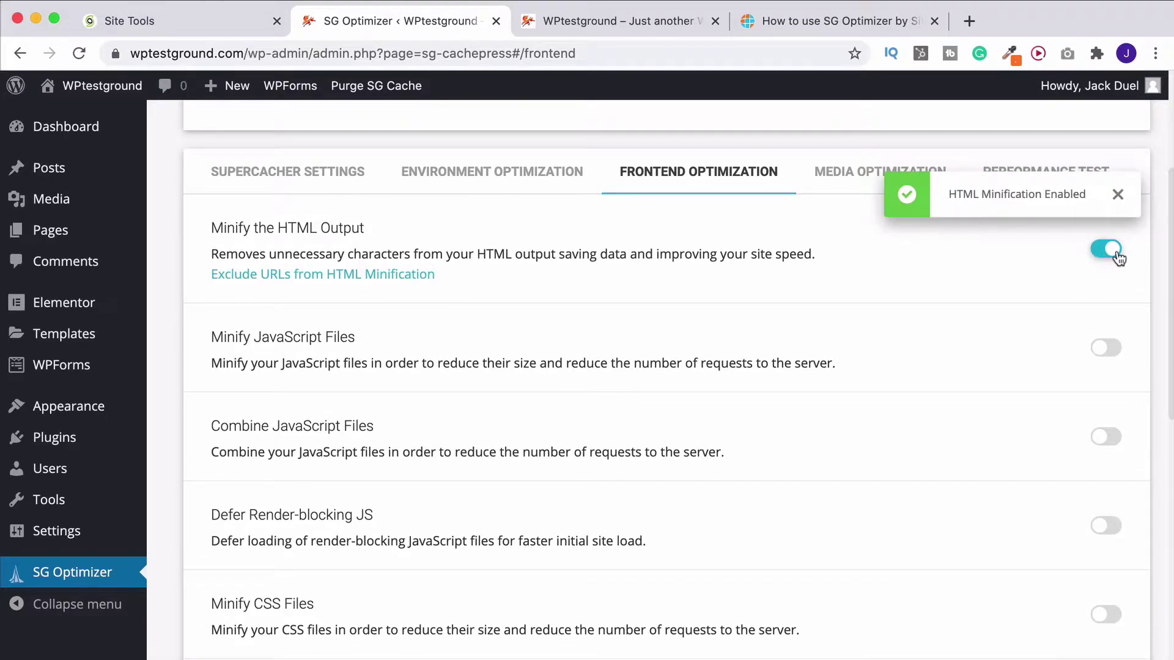
left_click(1115, 349)
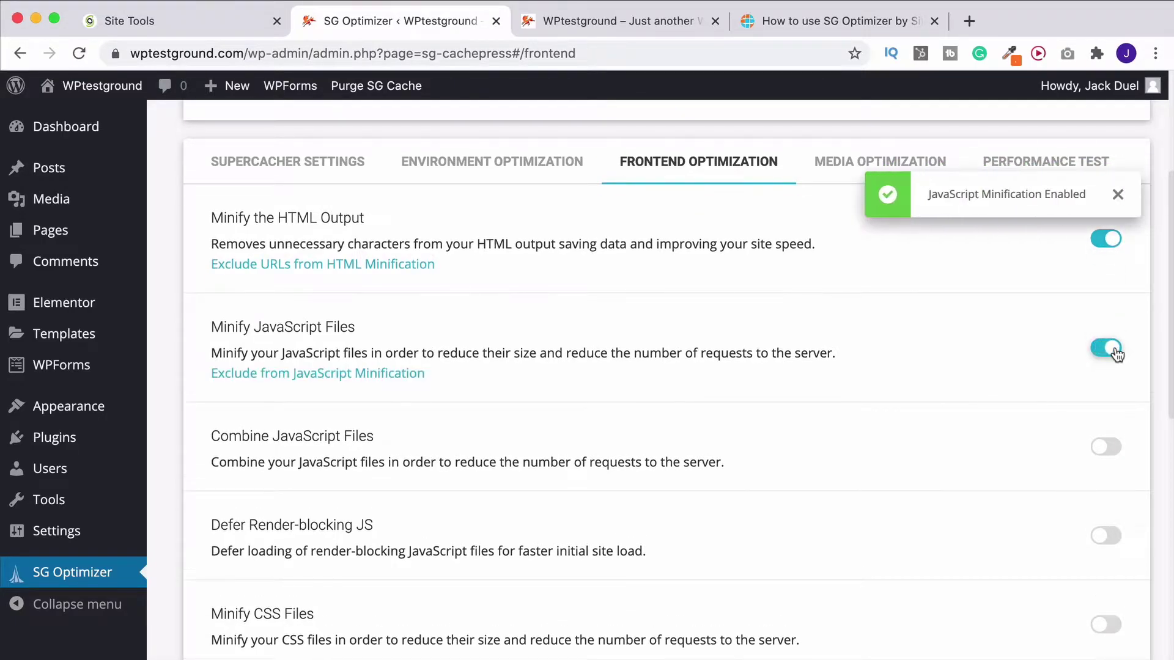
scroll(417, 591, "down", 3)
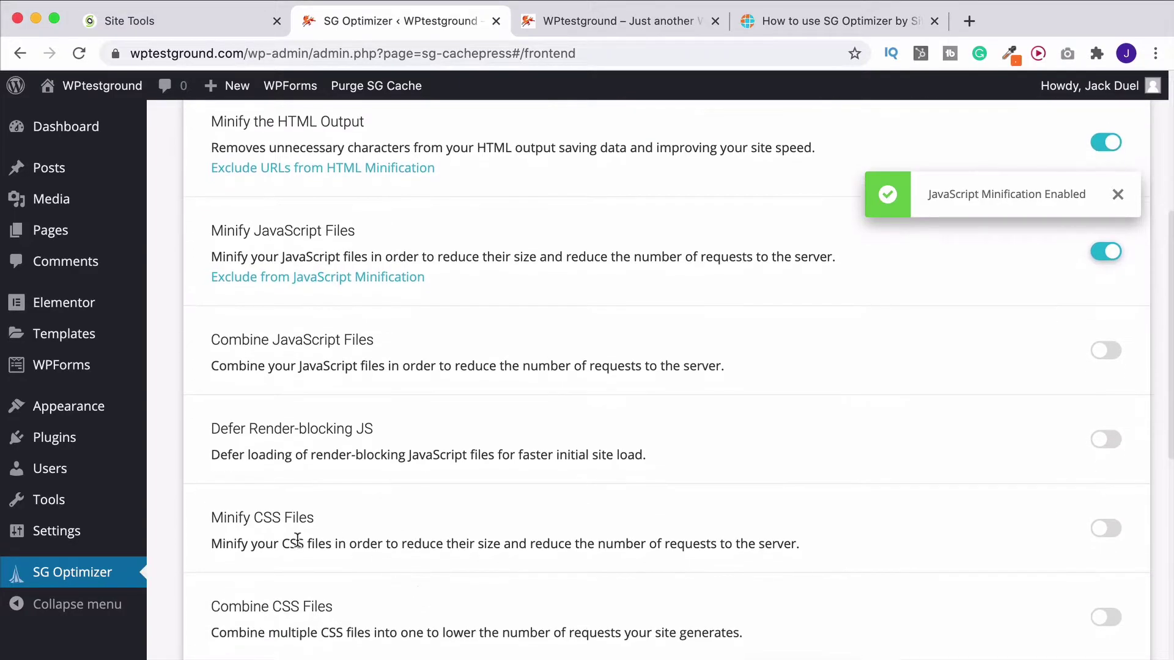
left_click(1105, 528)
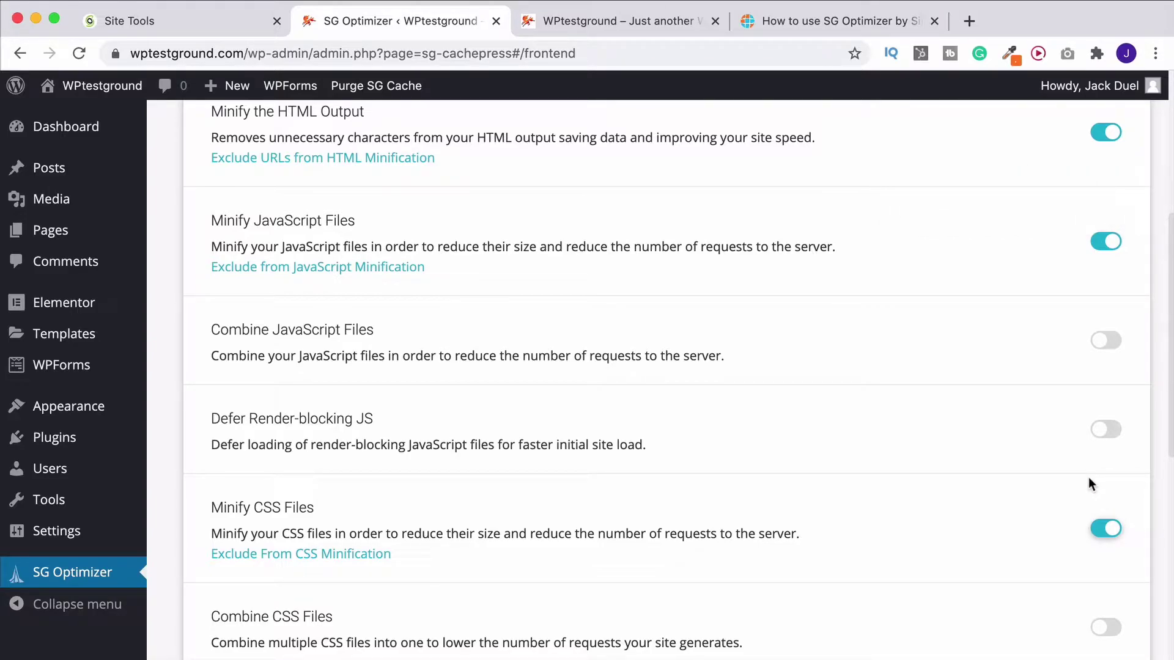
- Enable Combine JavaScript and Defer Render-blocking JS, confirming both warnings
scroll(1088, 478, "up", 2)
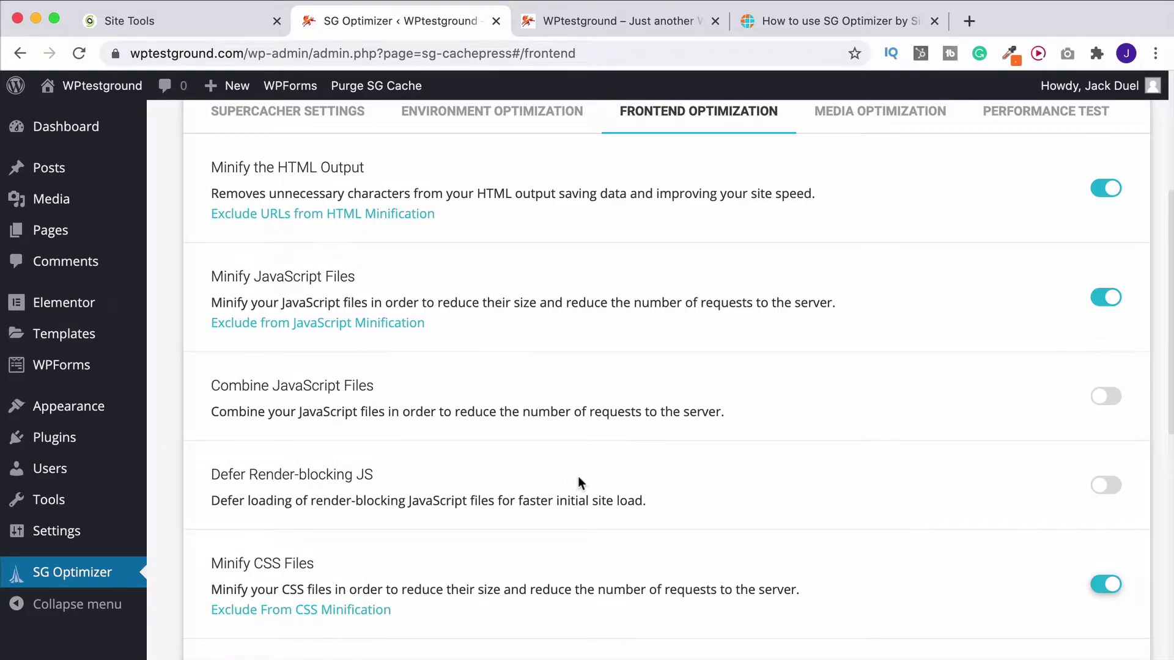
scroll(909, 484, "up", 2)
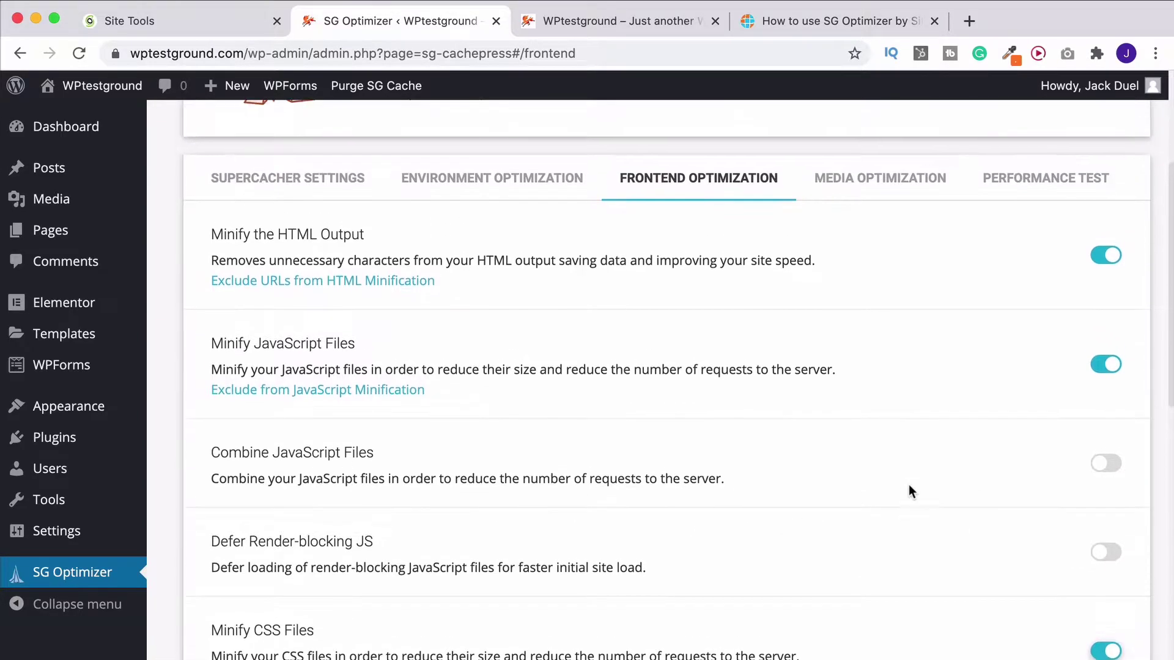
left_click(1106, 466)
left_click(765, 540)
left_click(1097, 554)
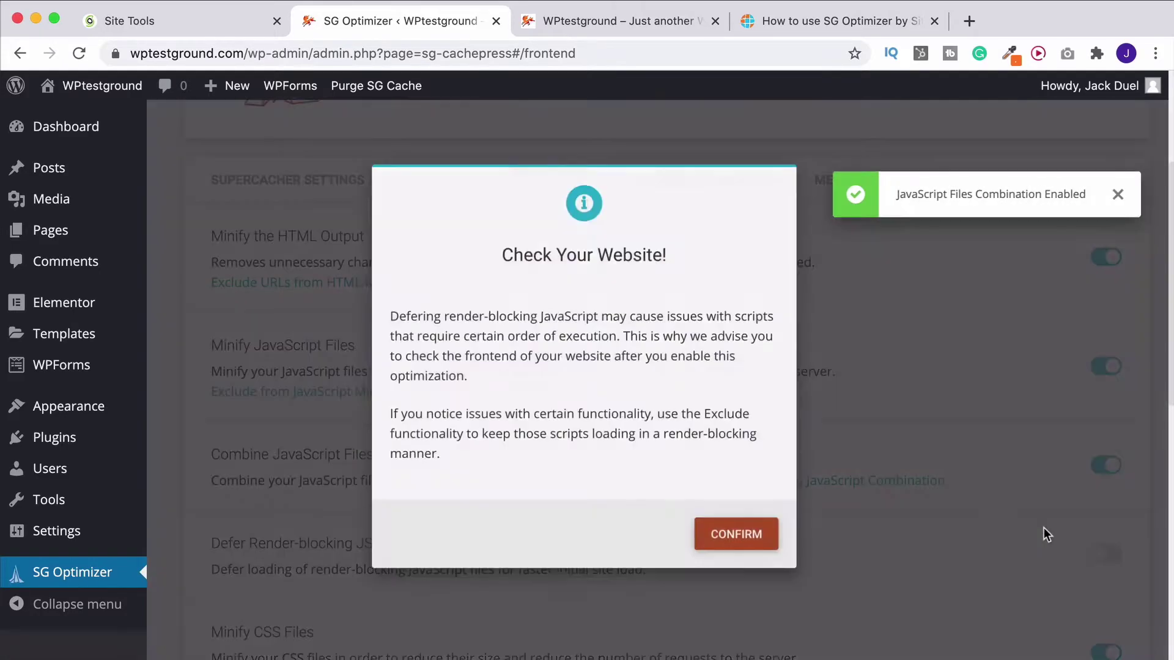
left_click(701, 535)
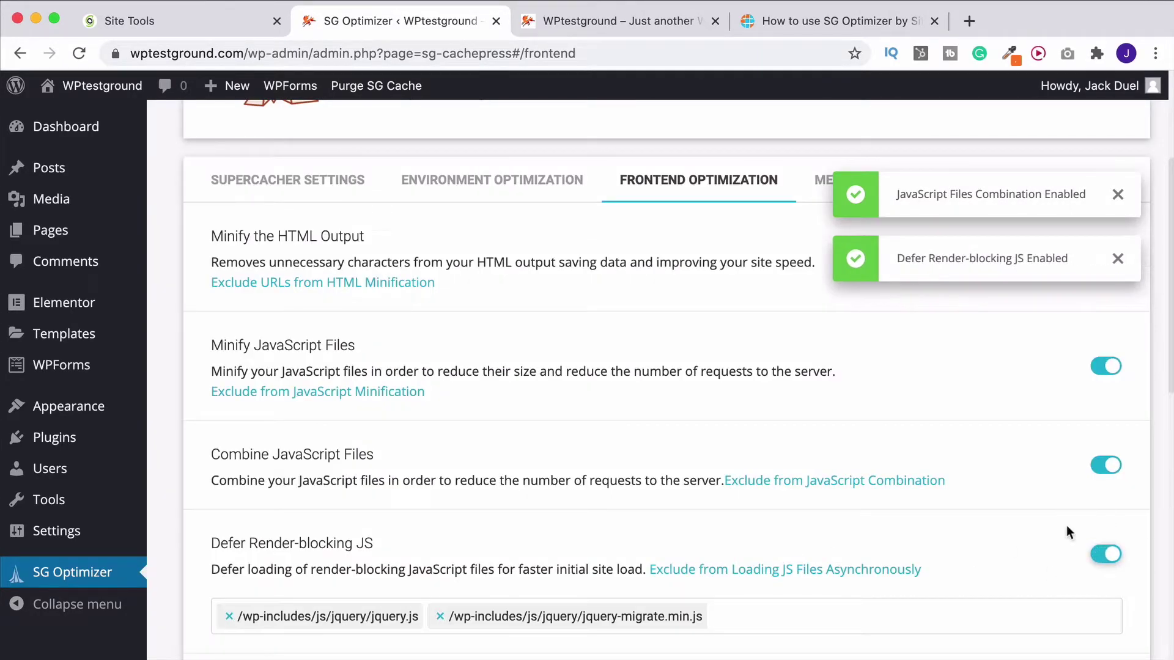
- Turn on Combine CSS, Google Fonts optimization, Remove Query Strings and Disable Emojis
scroll(1067, 532, "down", 3)
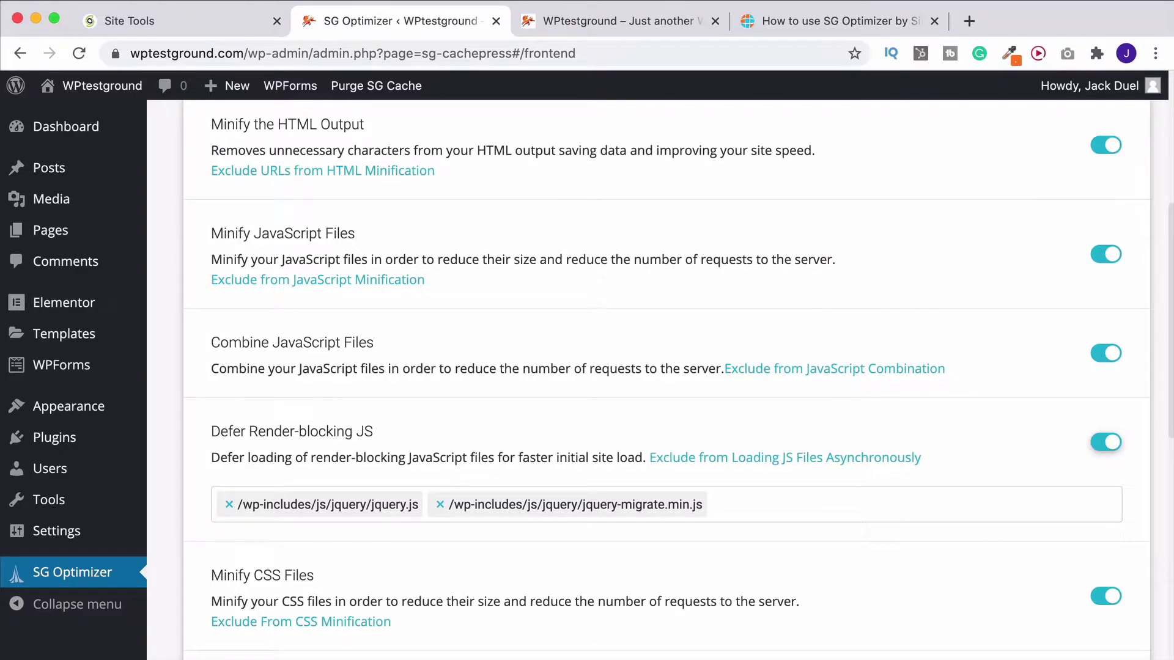
scroll(923, 487, "down", 5)
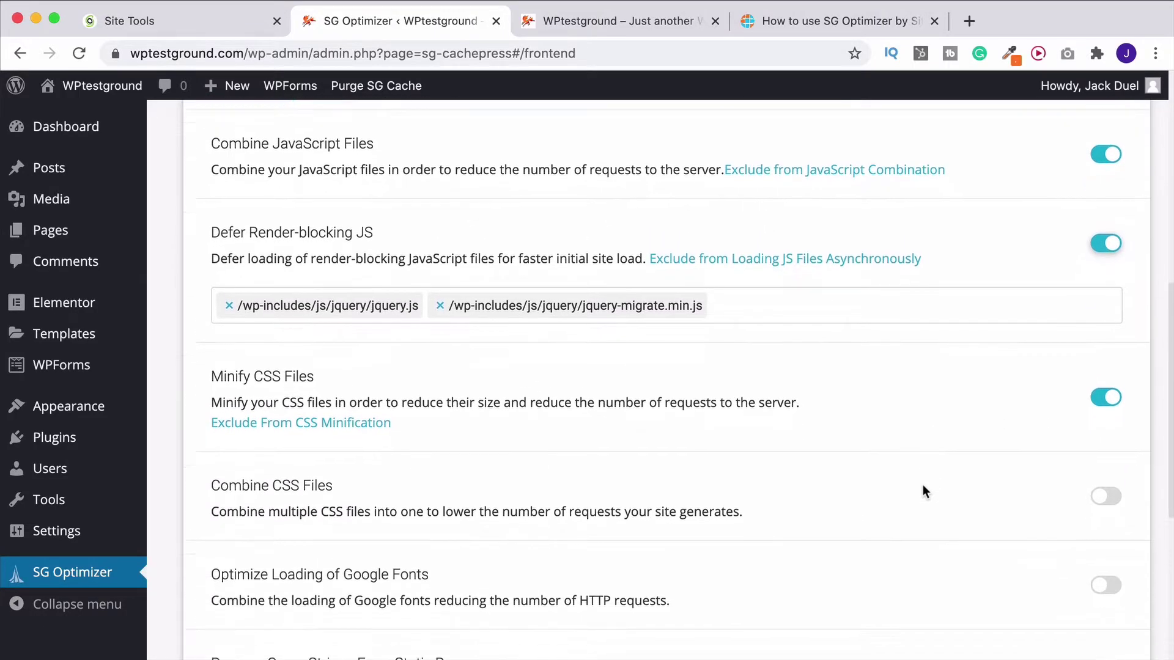
scroll(923, 486, "down", 3)
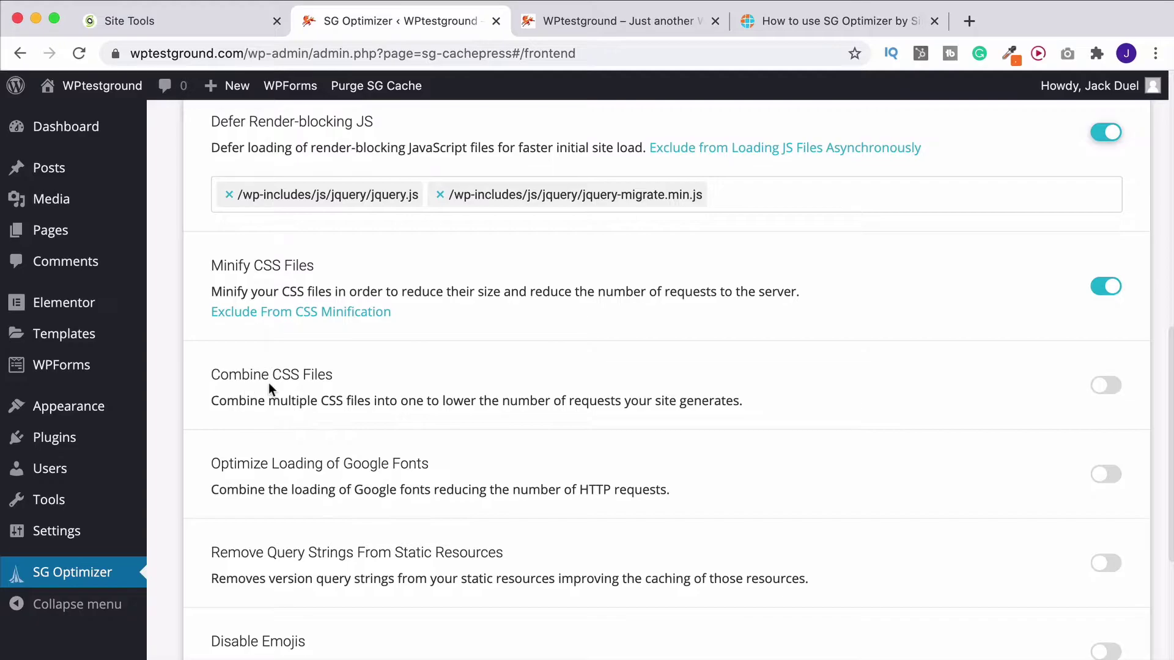
left_click(1104, 386)
scroll(1105, 386, "down", 3)
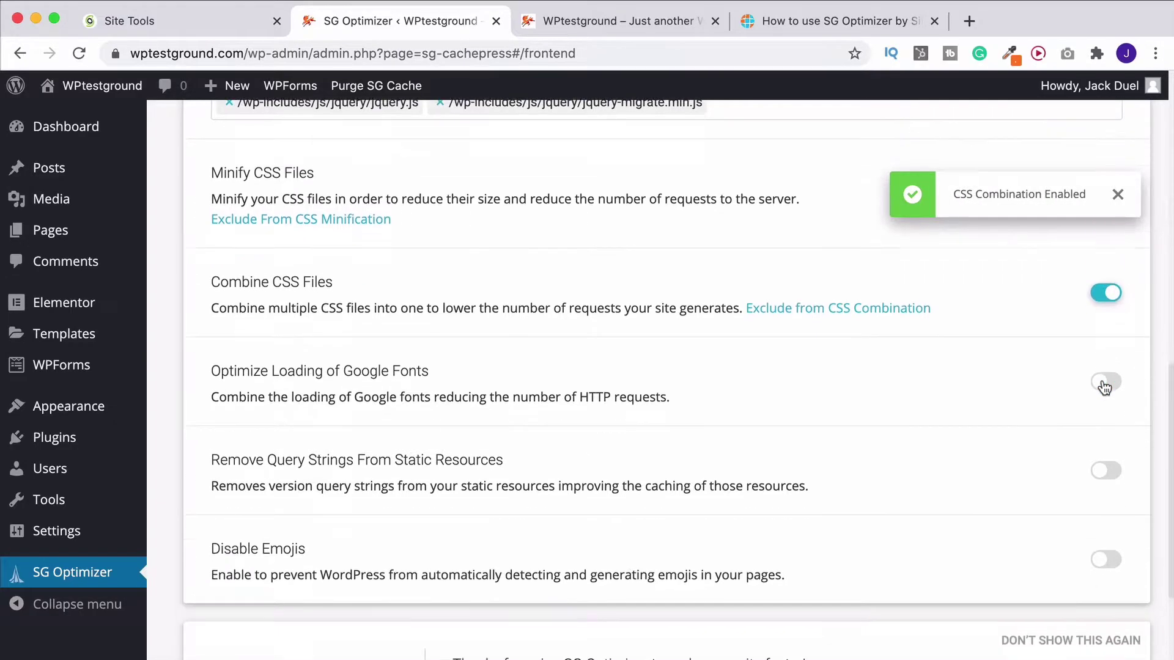
left_click(1111, 387)
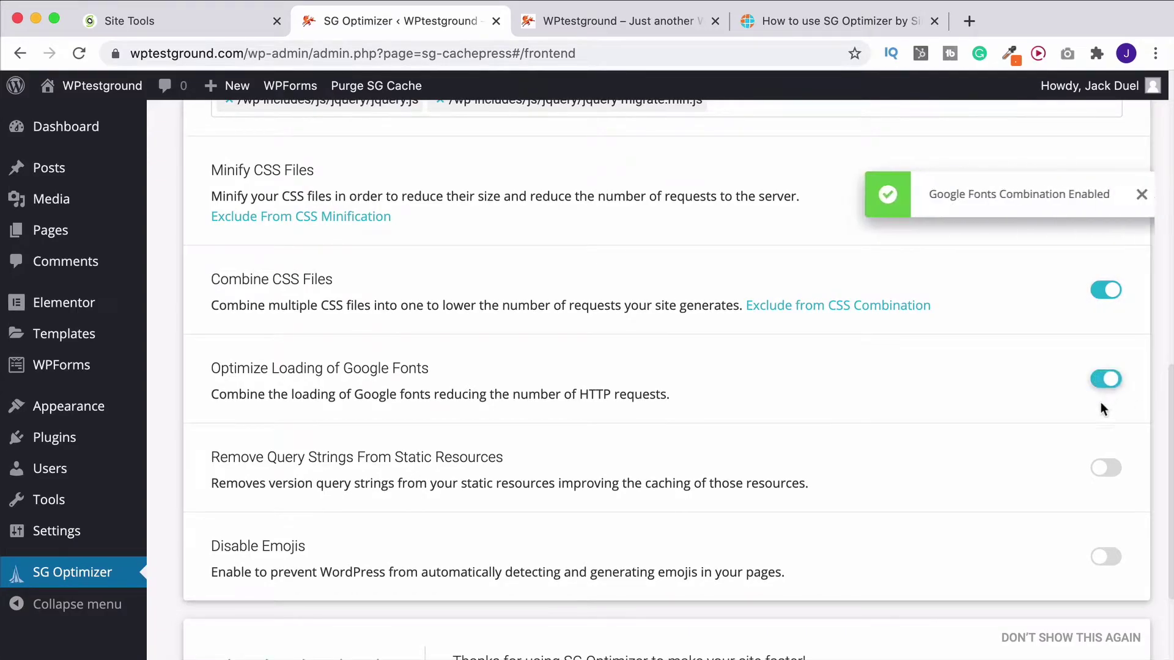
scroll(1100, 404, "down", 3)
left_click(1107, 376)
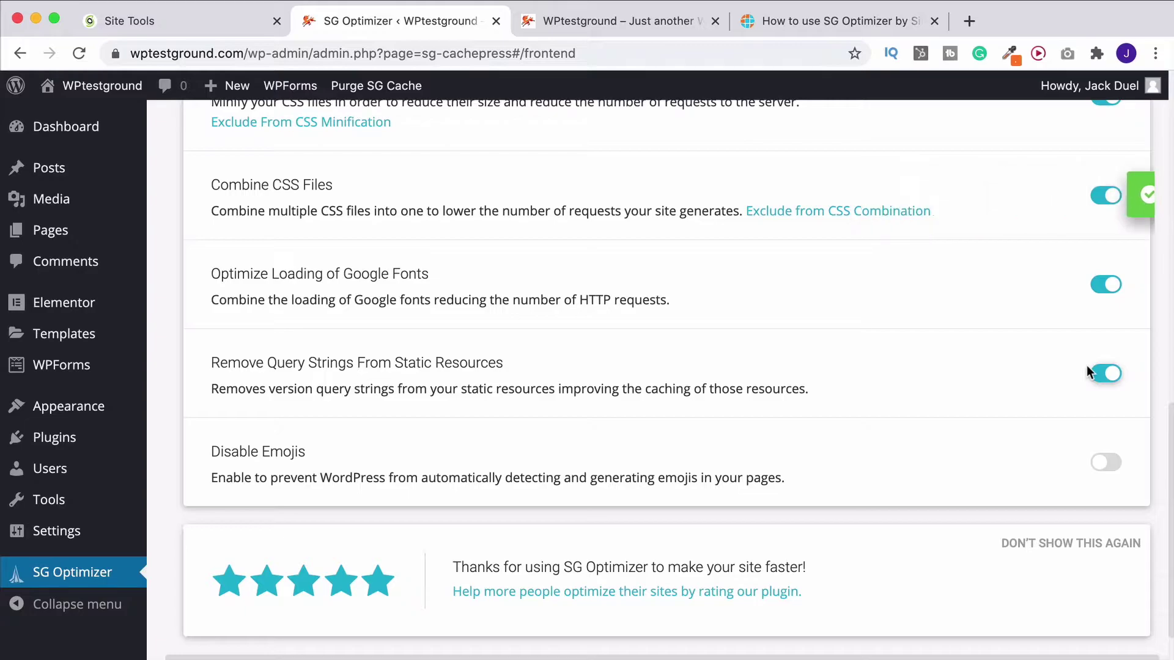
scroll(1087, 370, "down", 2)
left_click(1104, 402)
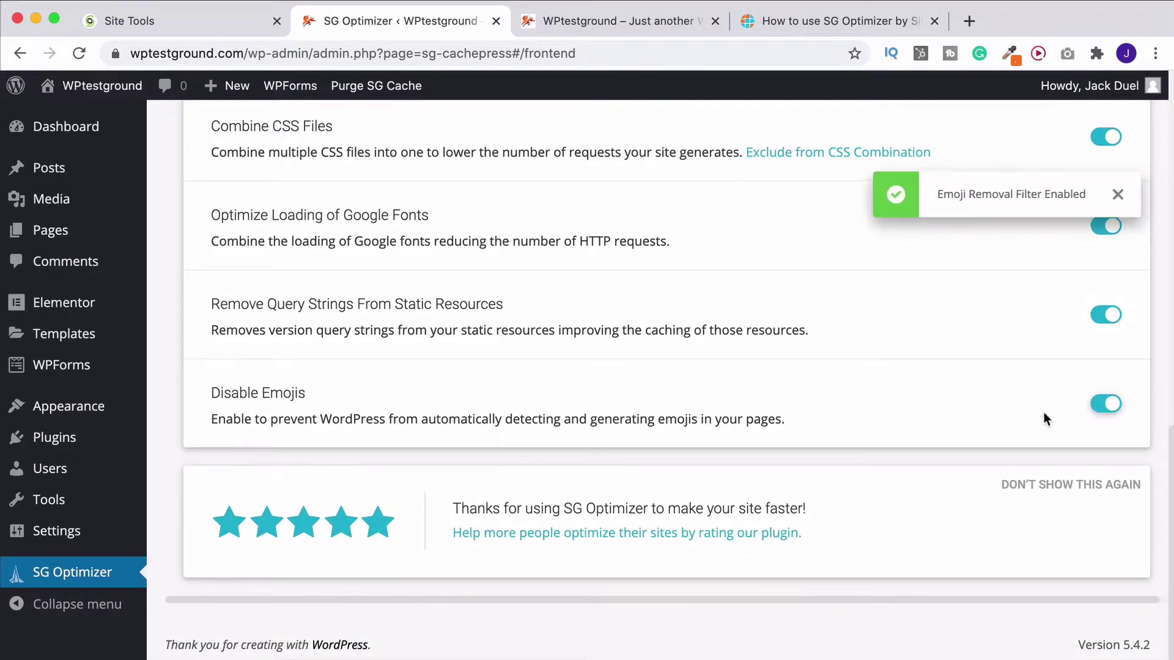
scroll(1046, 413, "up", 10)
- In Media Optimization, turn on automatic optimization of new images
left_click(926, 403)
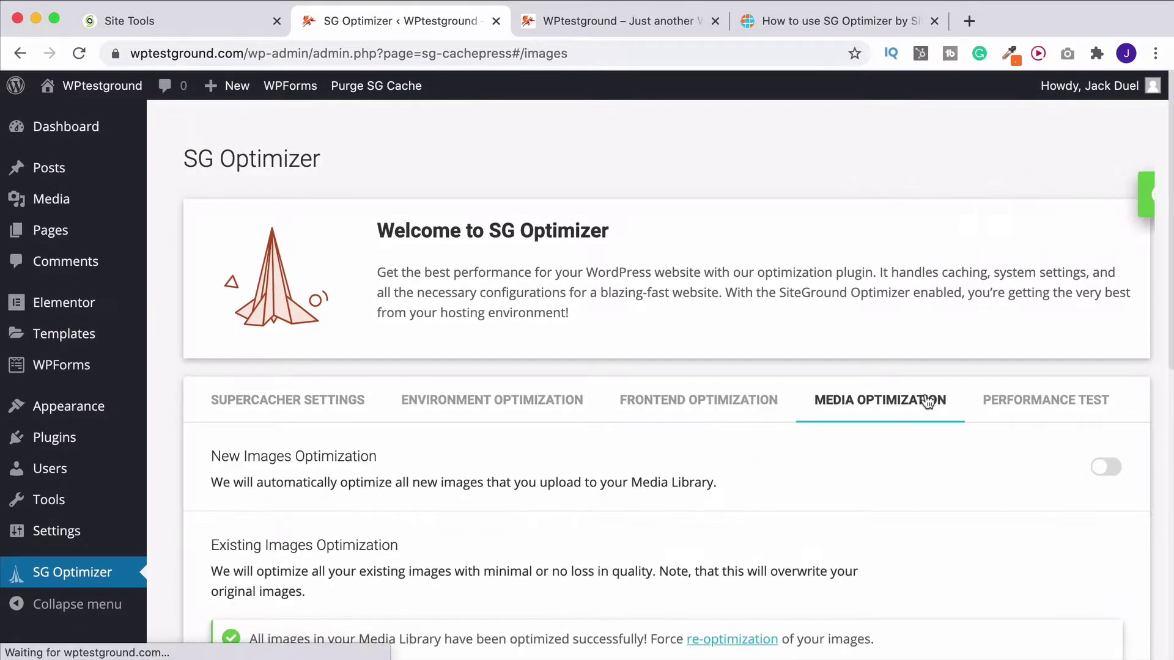
scroll(927, 416, "down", 5)
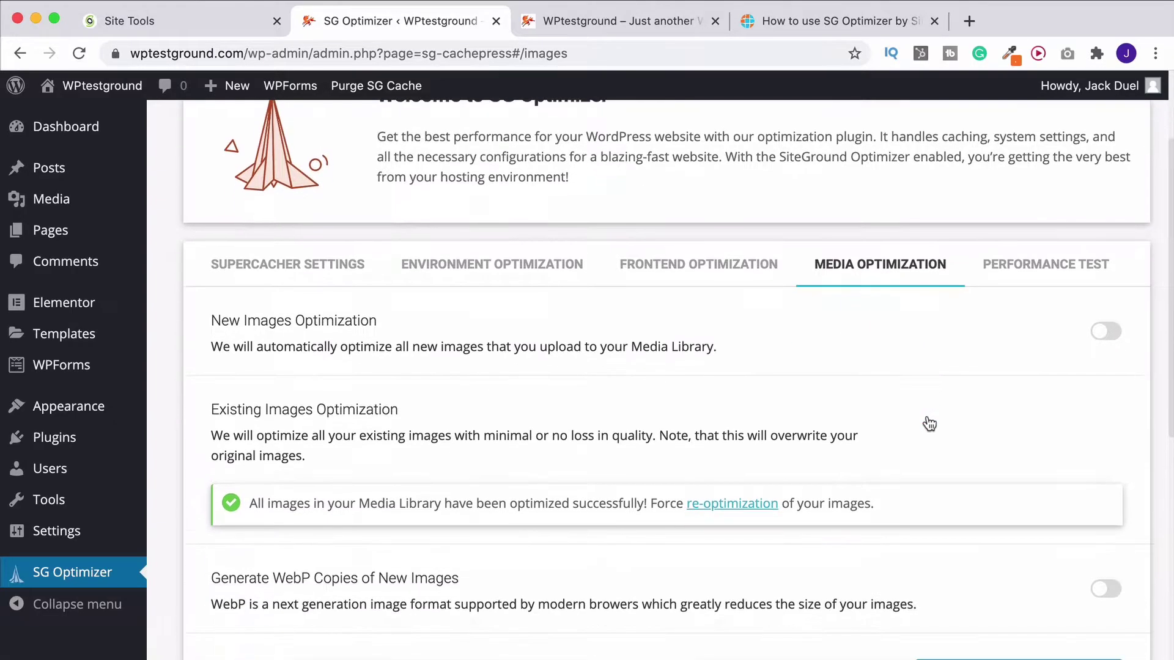
scroll(927, 416, "up", 1)
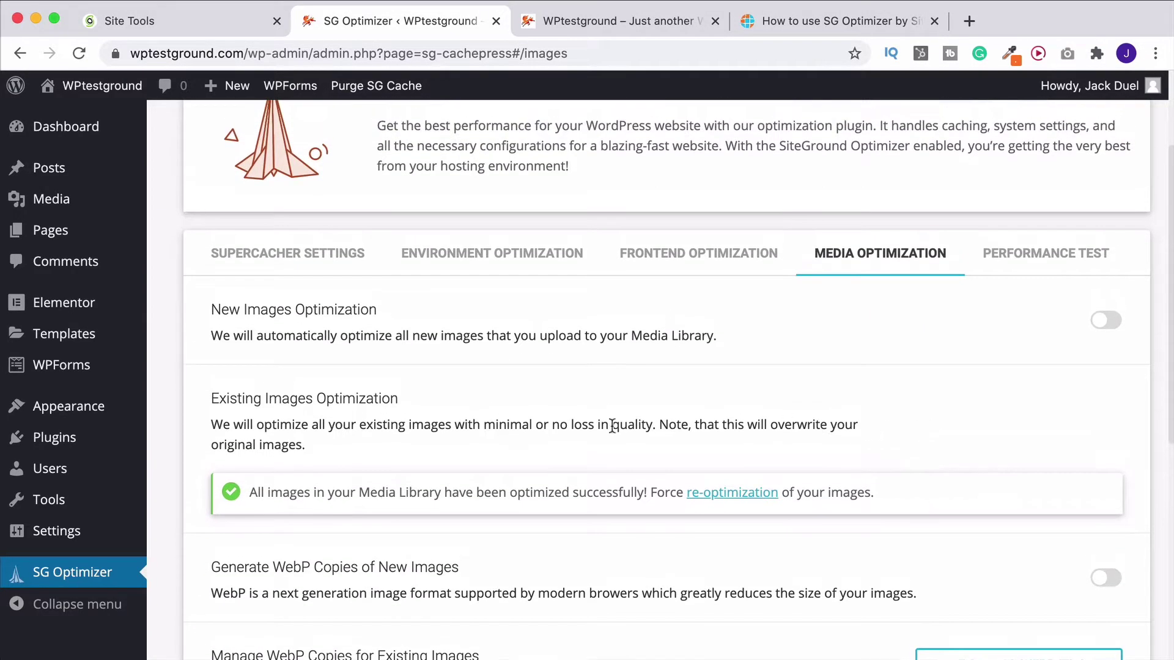
left_click(1105, 320)
- Enable WebP copies for new images, accept the CDN warning, and generate WebP for existing images
scroll(1108, 336, "down", 1)
scroll(1108, 337, "down", 4)
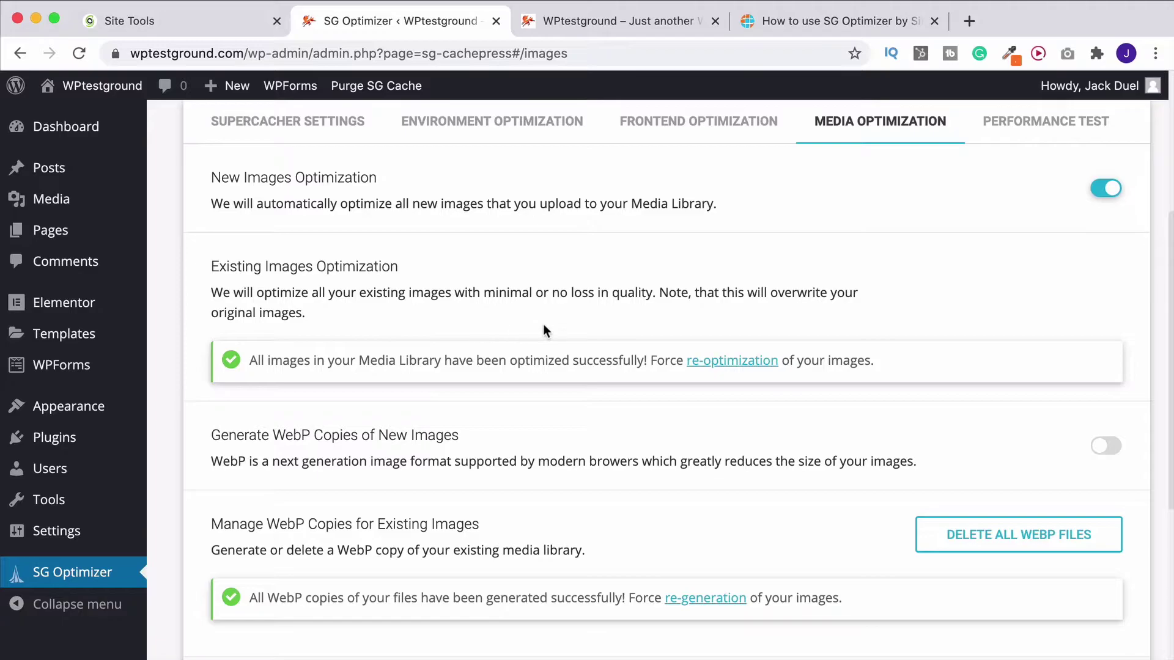
scroll(996, 324, "down", 3)
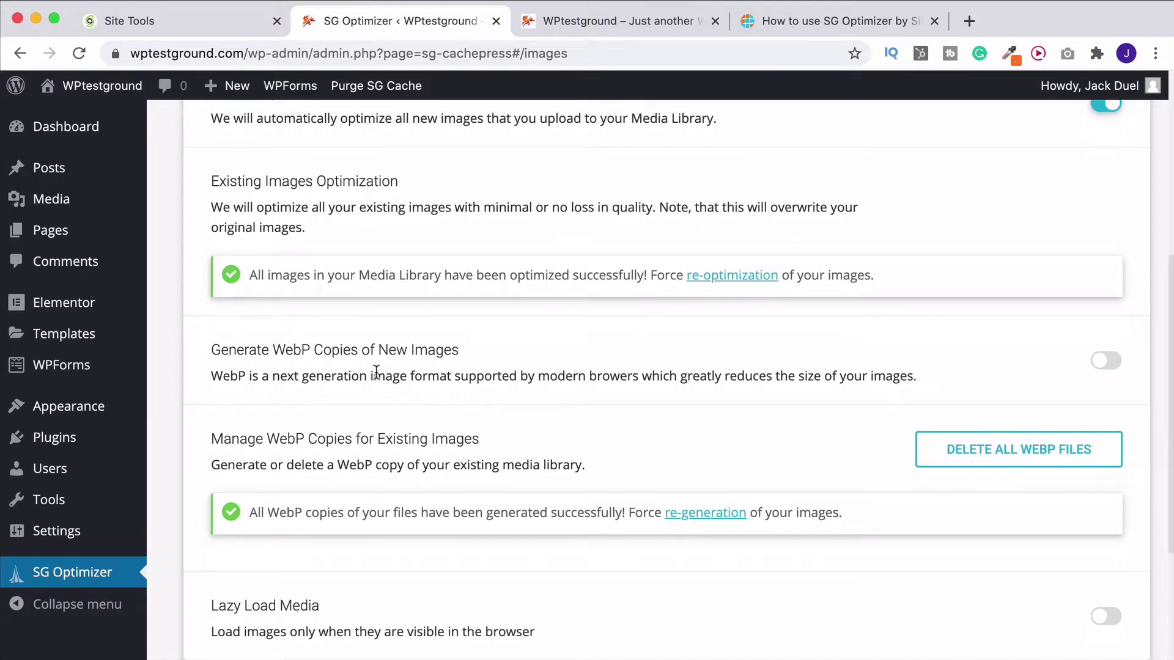
left_click(1108, 361)
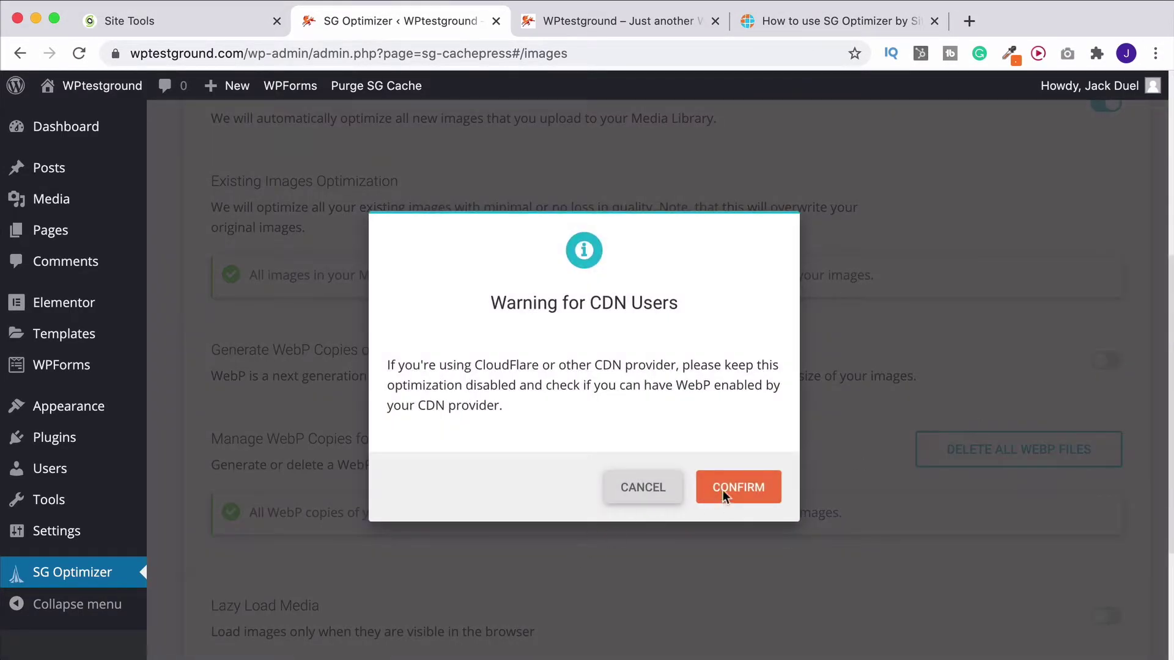
left_click(739, 487)
scroll(584, 425, "down", 5)
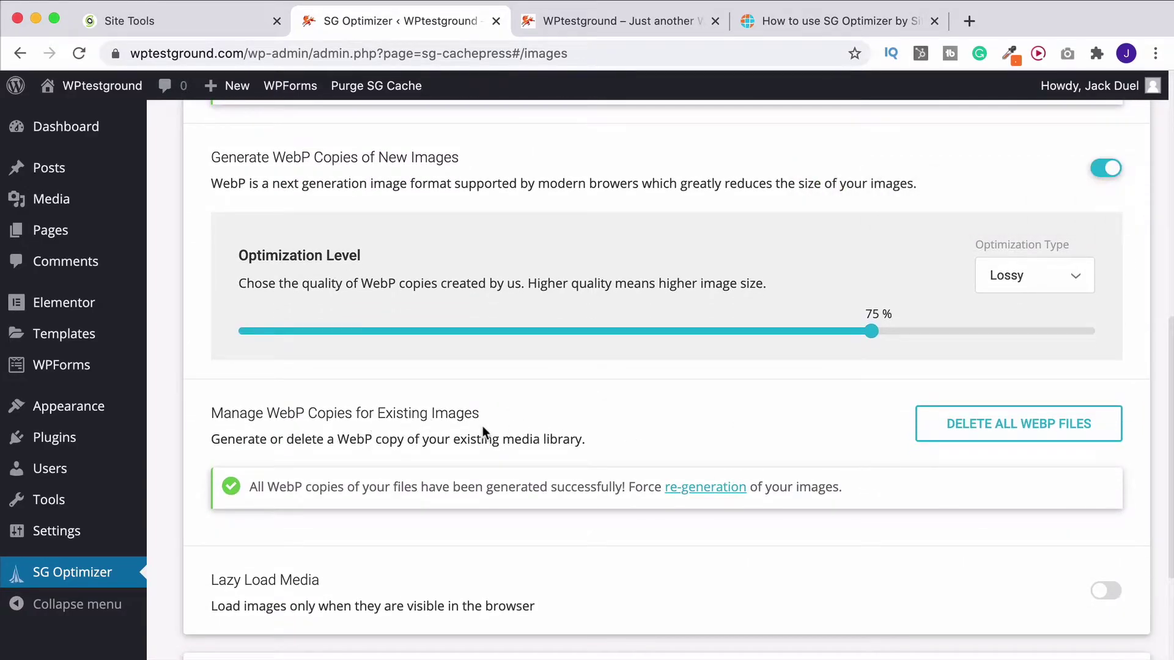
scroll(482, 430, "down", 2)
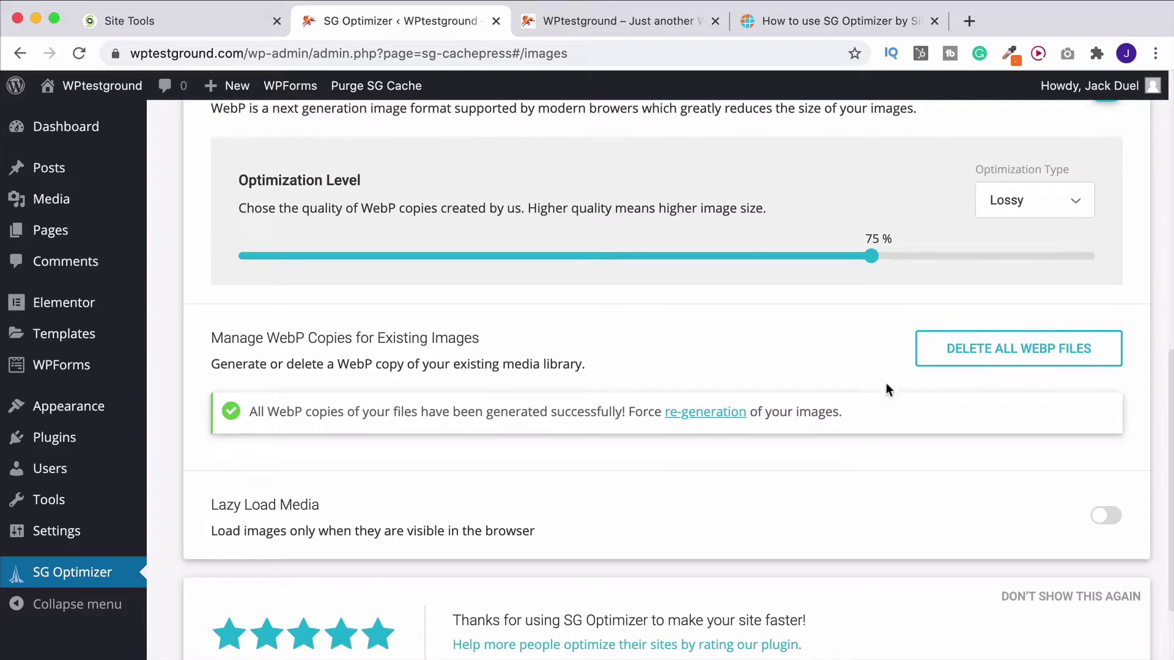
scroll(1093, 381, "down", 1)
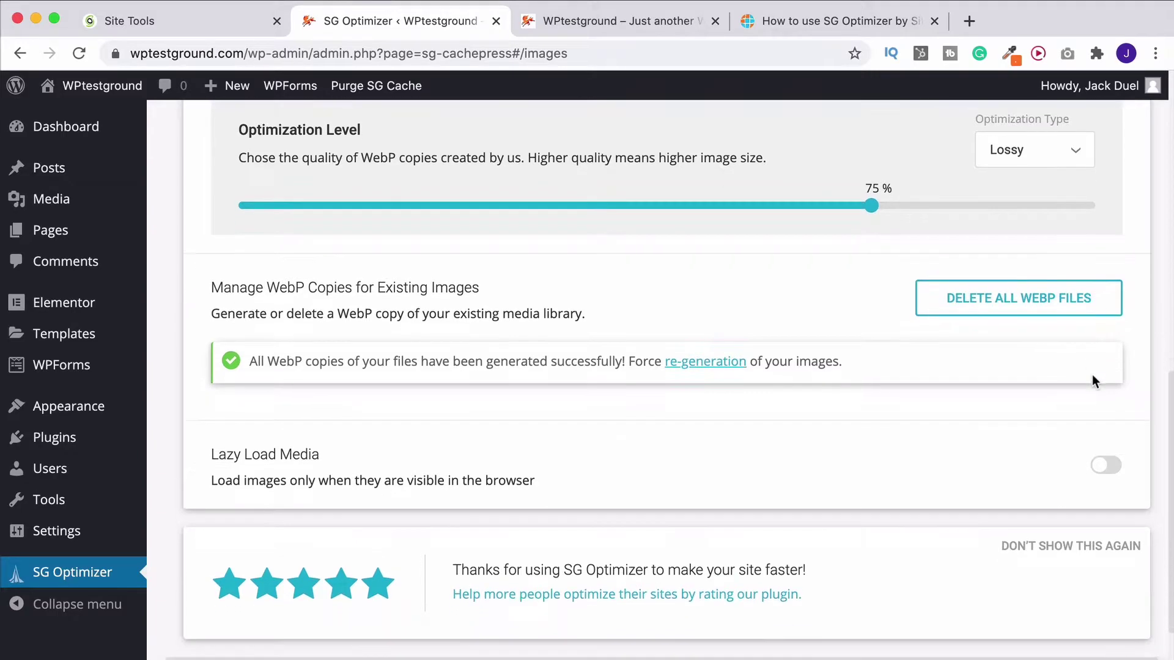
scroll(995, 383, "down", 1)
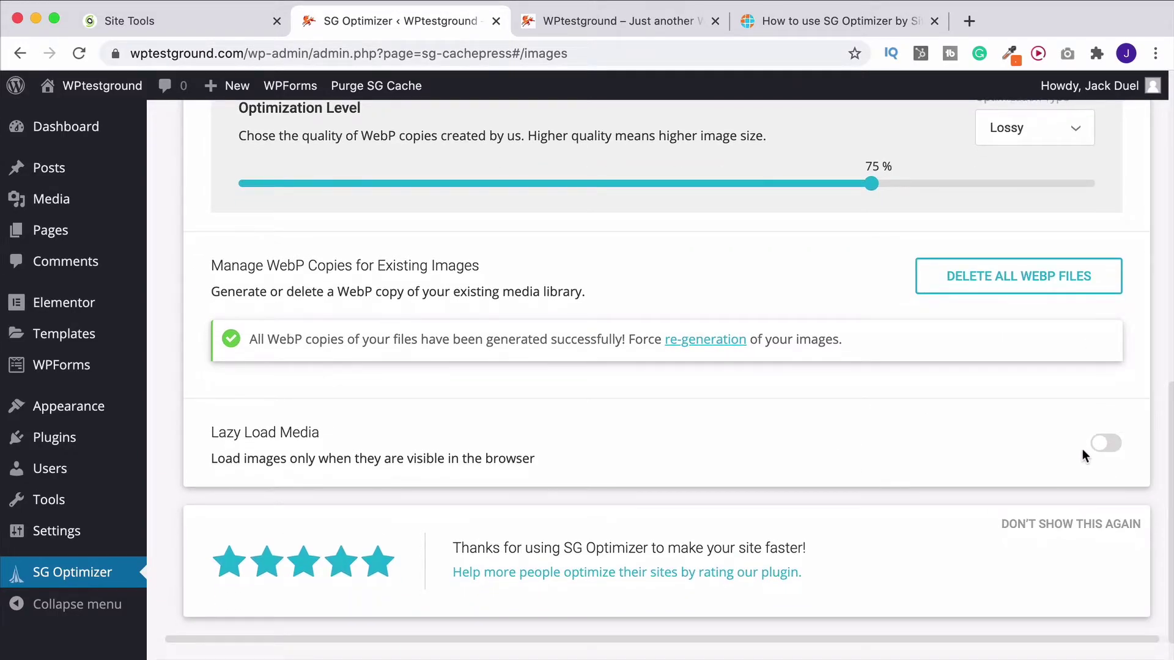
- Switch on Lazy Load Media and review its sub-options and the Exclude from Lazy Load list
left_click(1084, 448)
scroll(1083, 428, "down", 1)
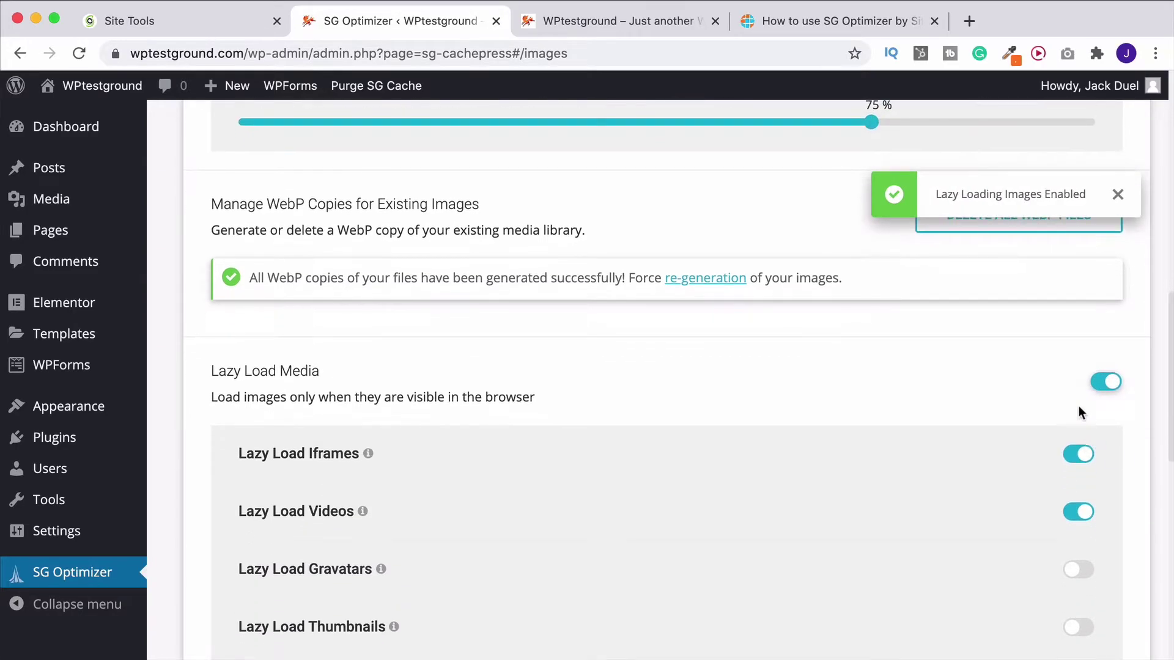
scroll(1040, 413, "down", 2)
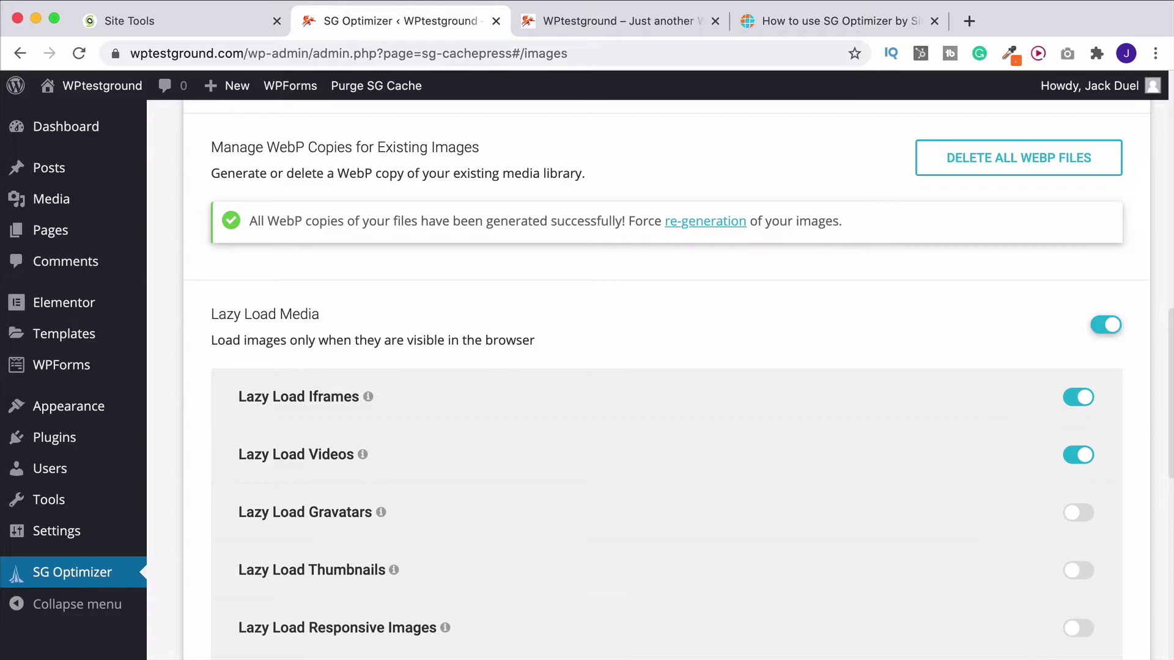
scroll(985, 435, "up", 10)
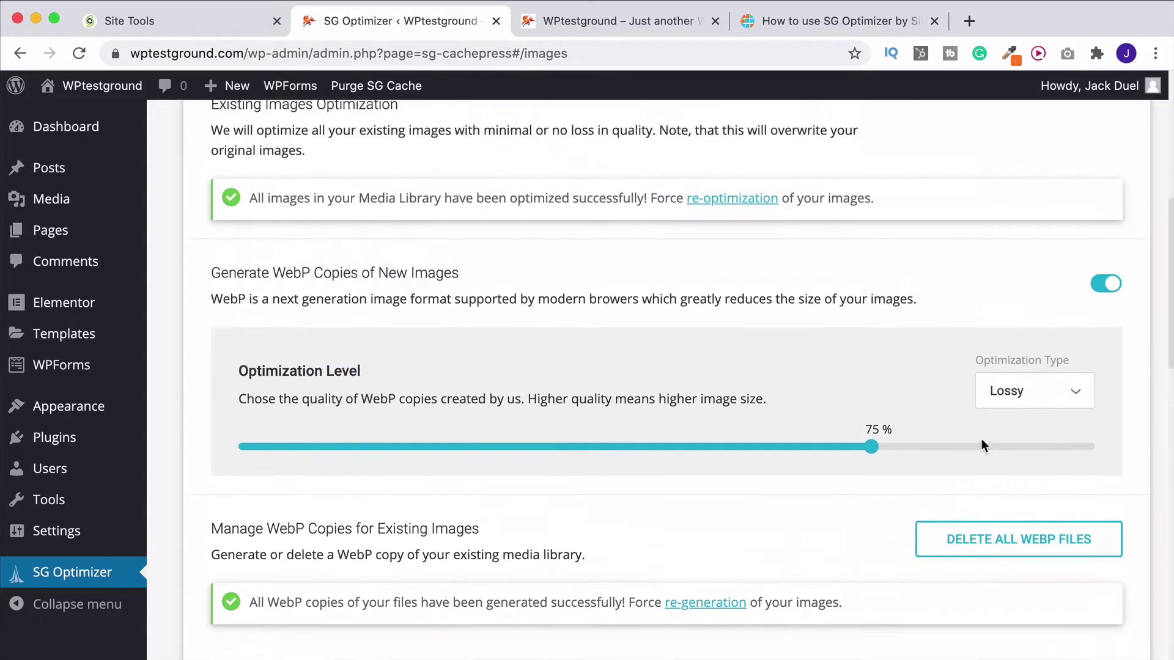
scroll(909, 448, "down", 18)
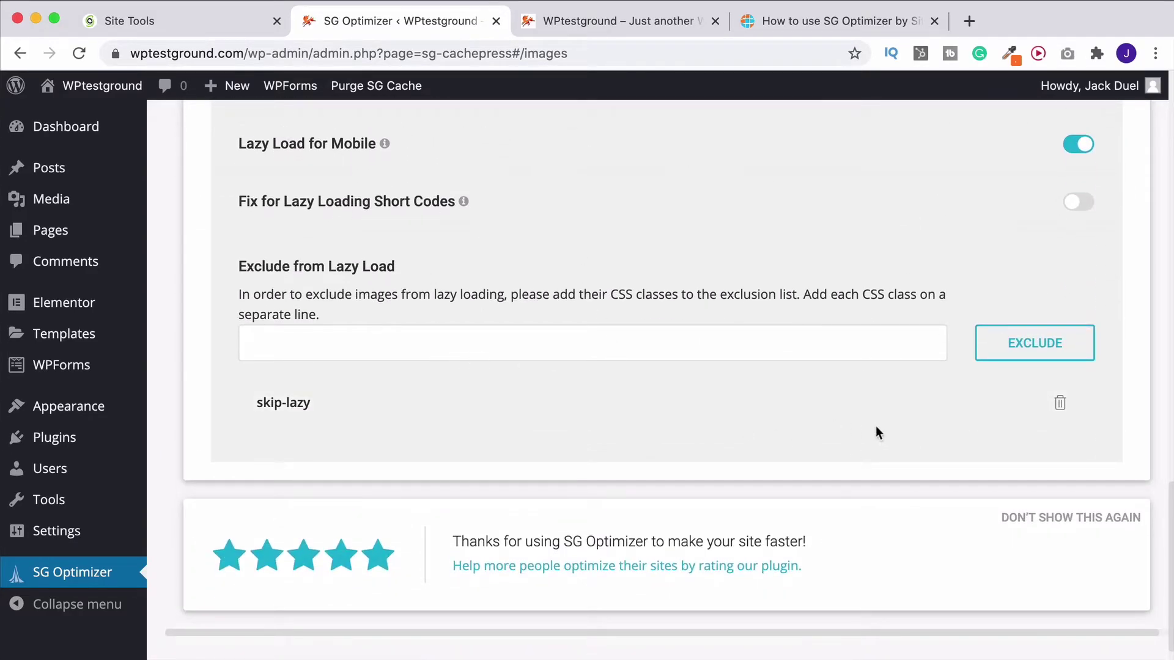
scroll(835, 438, "up", 6)
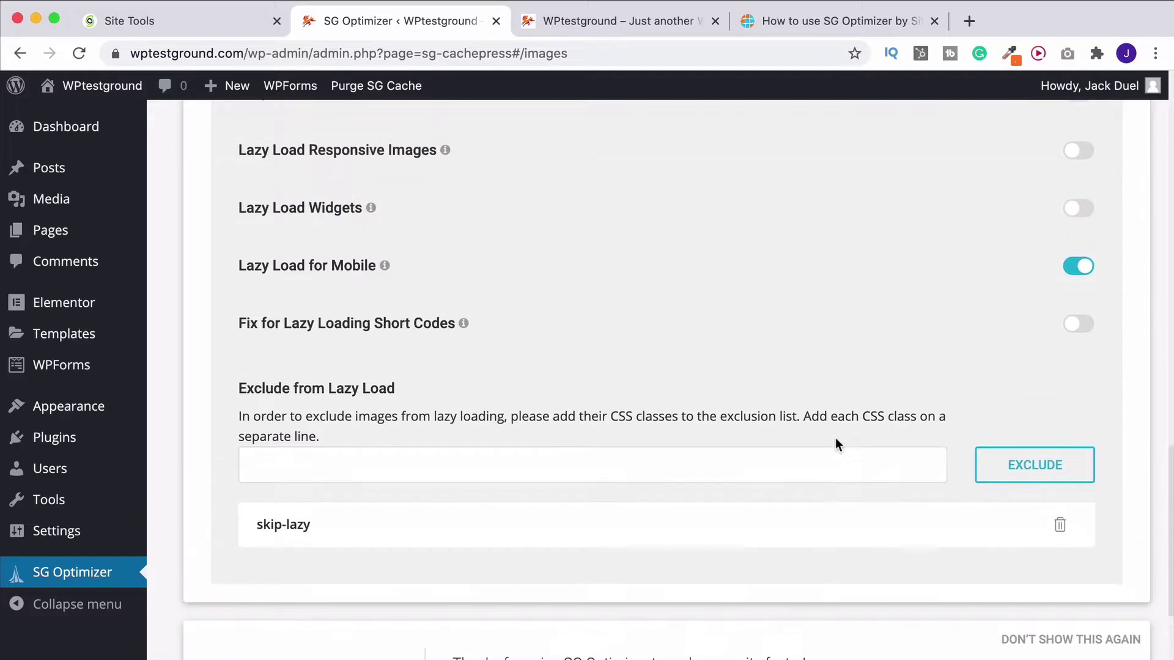
scroll(837, 438, "up", 5)
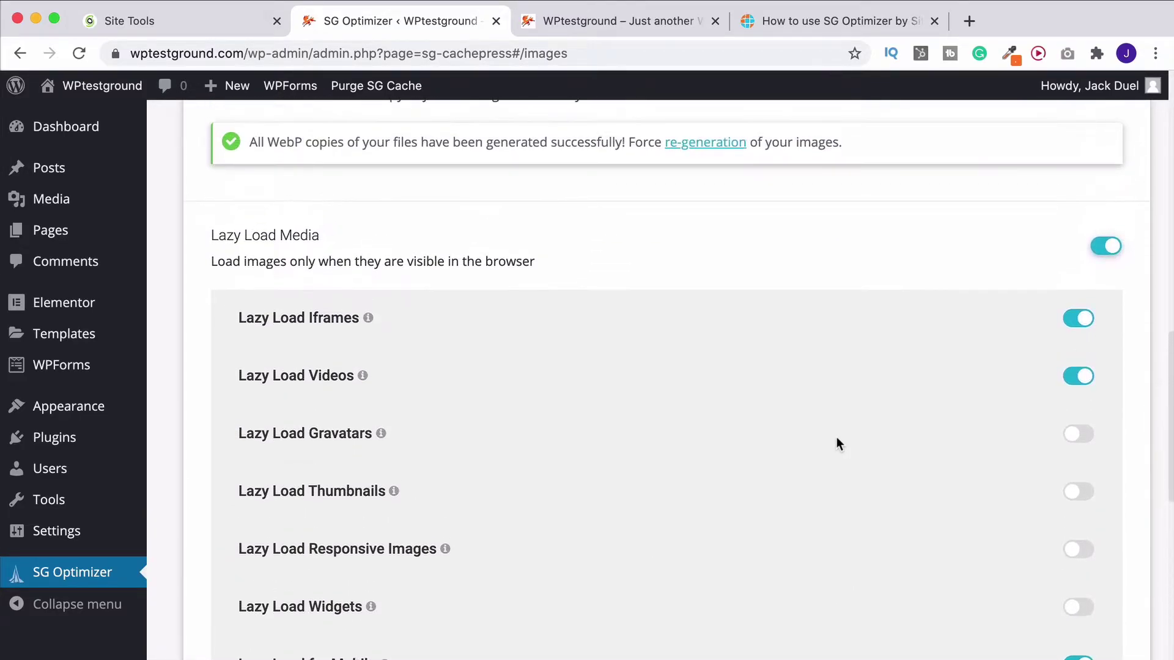
scroll(837, 438, "up", 3)
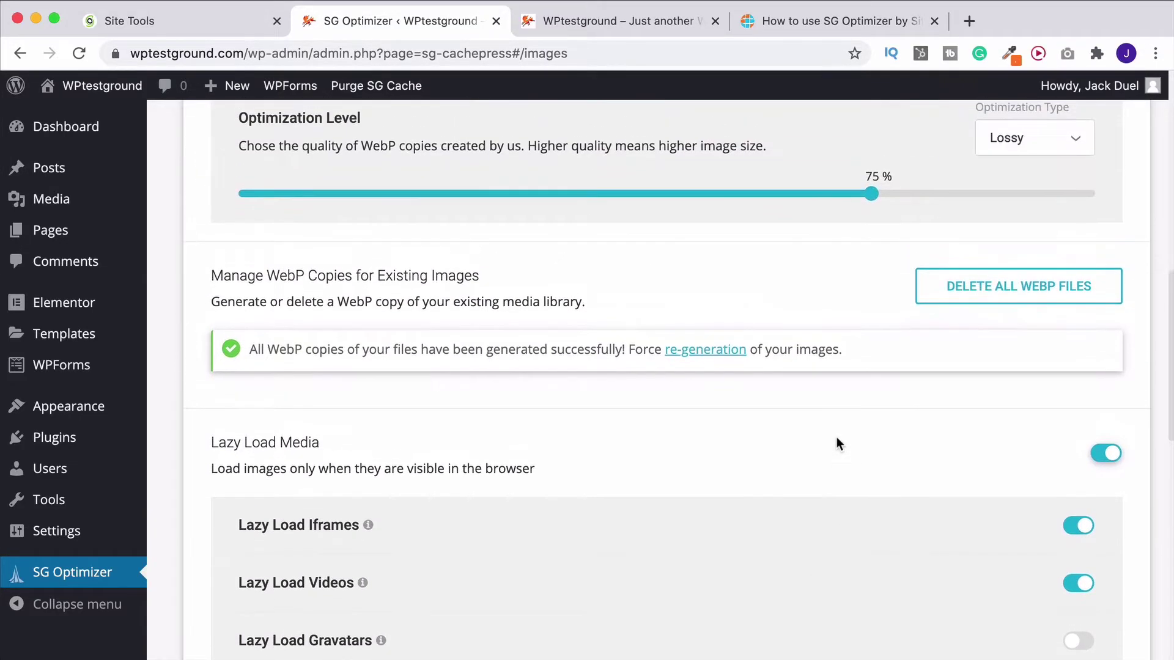
scroll(837, 443, "up", 1)
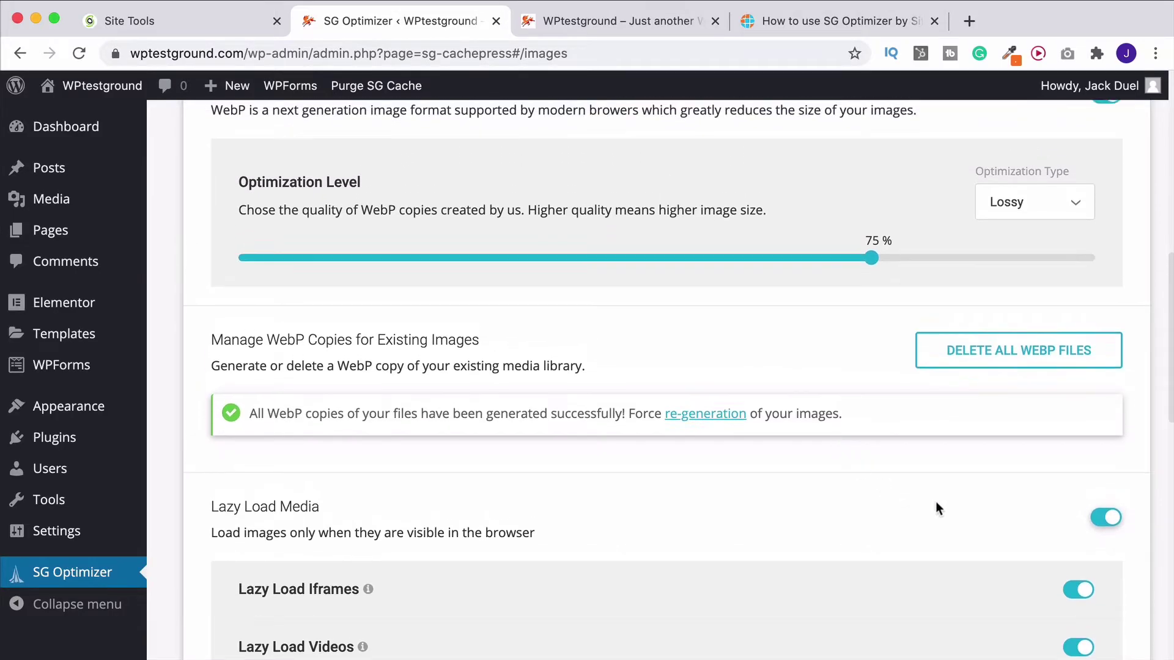
scroll(1052, 507, "up", 7)
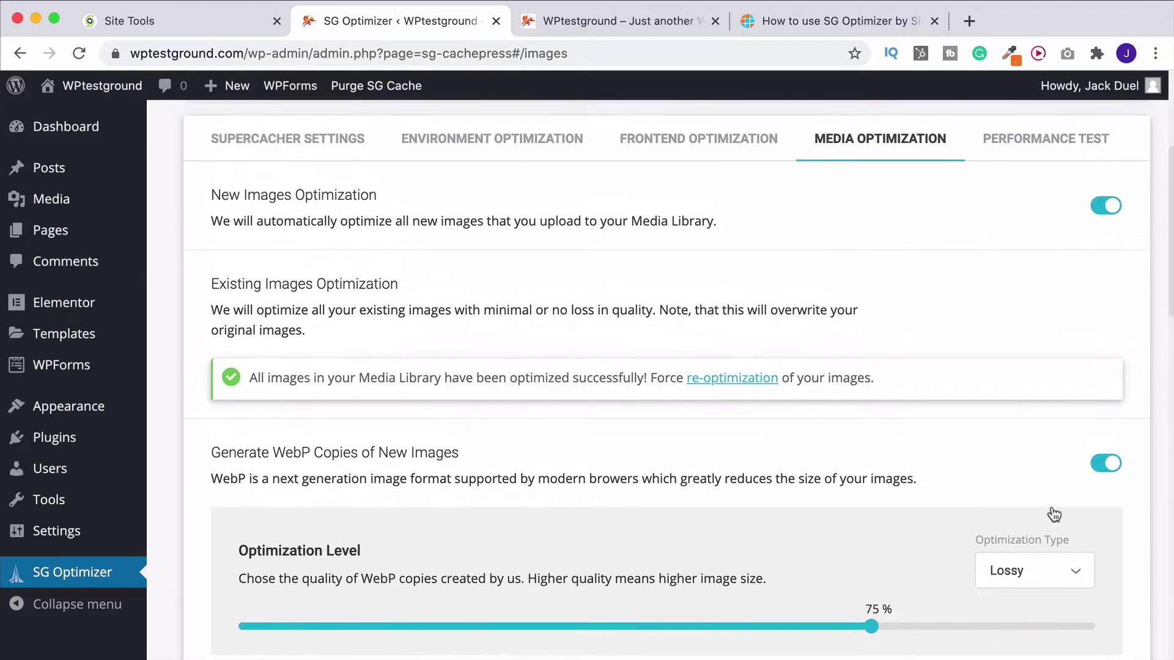
- Check the WebP Optimization Type choices and keep it on Lossy
scroll(1052, 507, "down", 2)
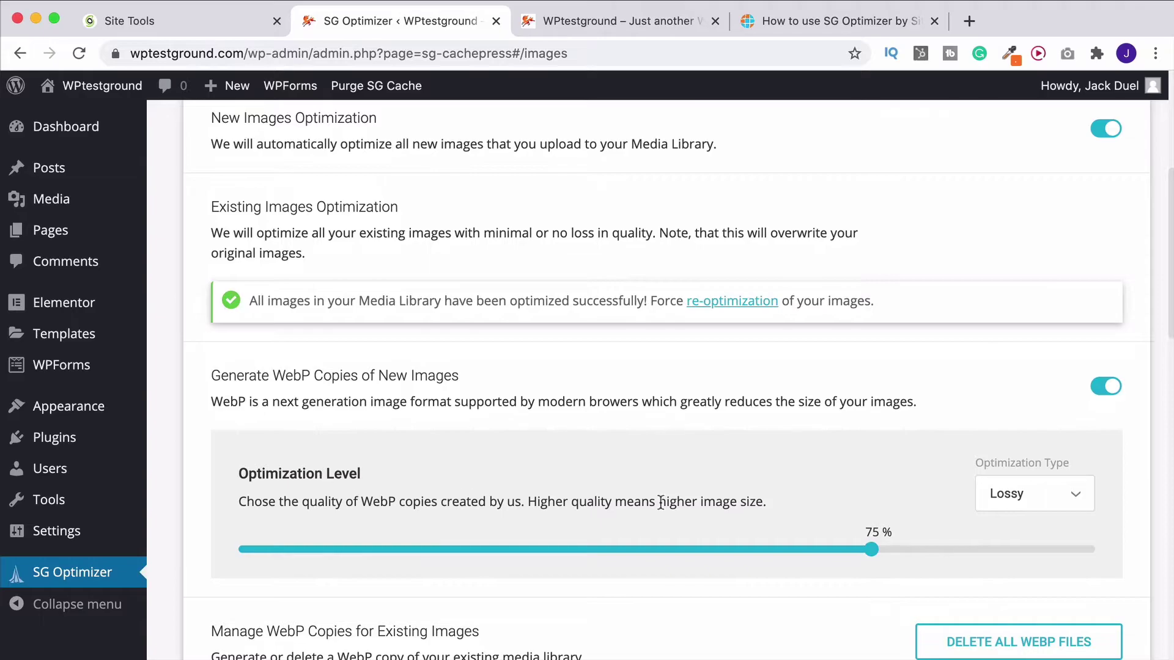
scroll(822, 481, "down", 2)
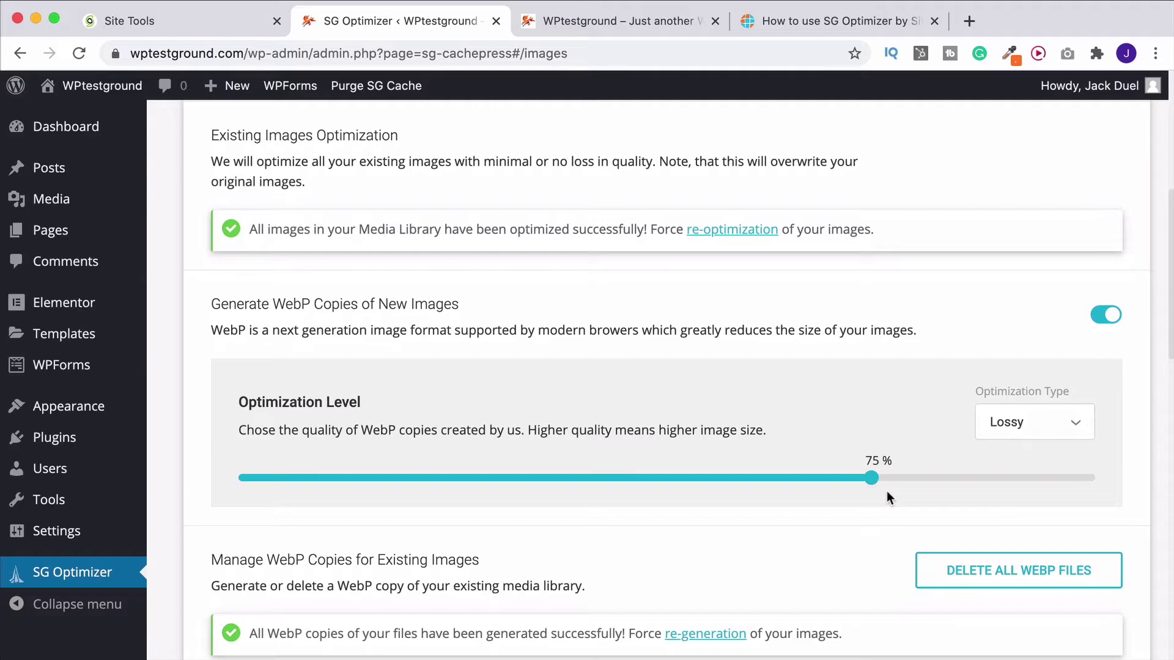
scroll(890, 492, "down", 1)
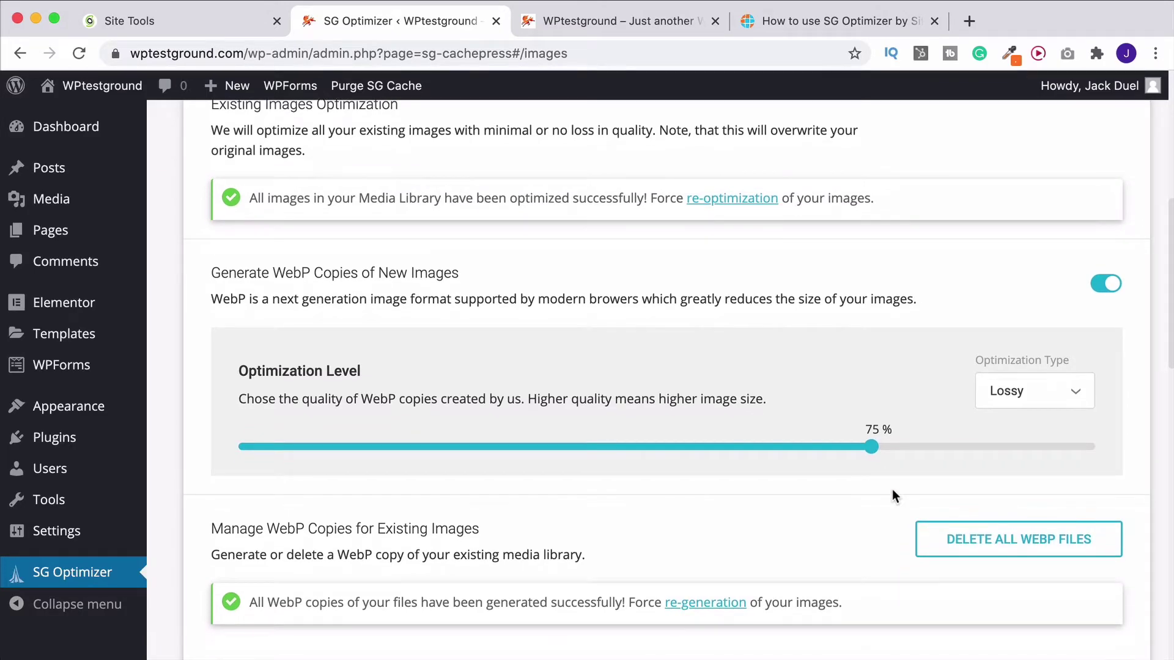
left_click(1059, 401)
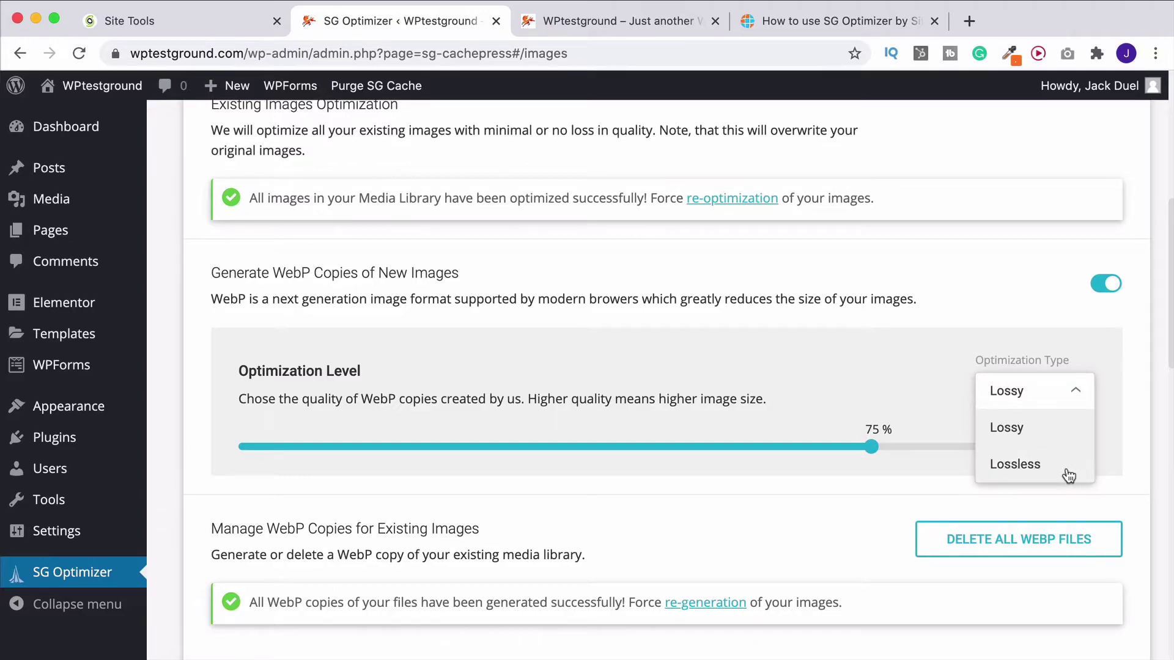
left_click(1109, 477)
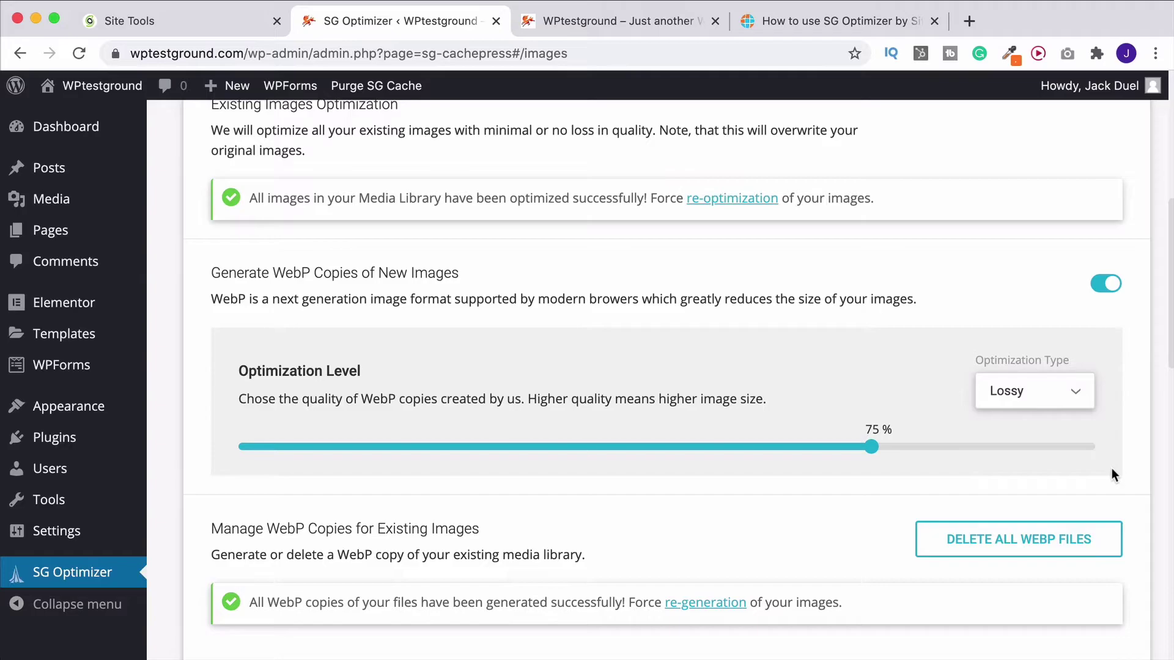
- Bring up the Performance Test tab's PageSpeed score check
scroll(1112, 471, "down", 3)
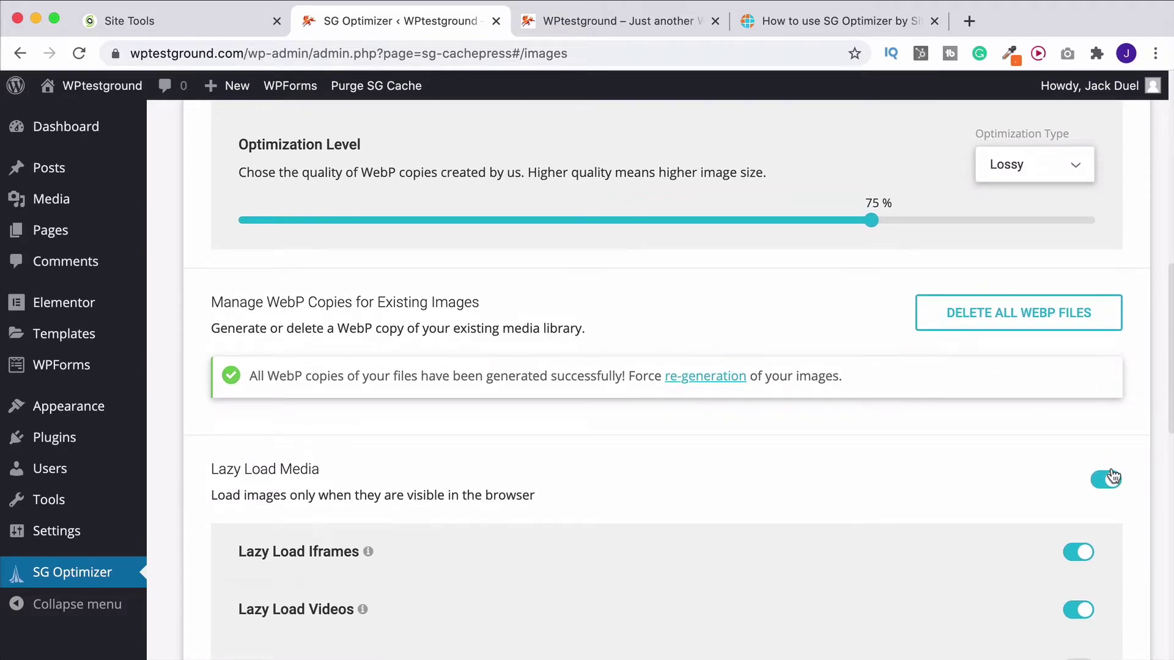
scroll(1113, 475, "up", 6)
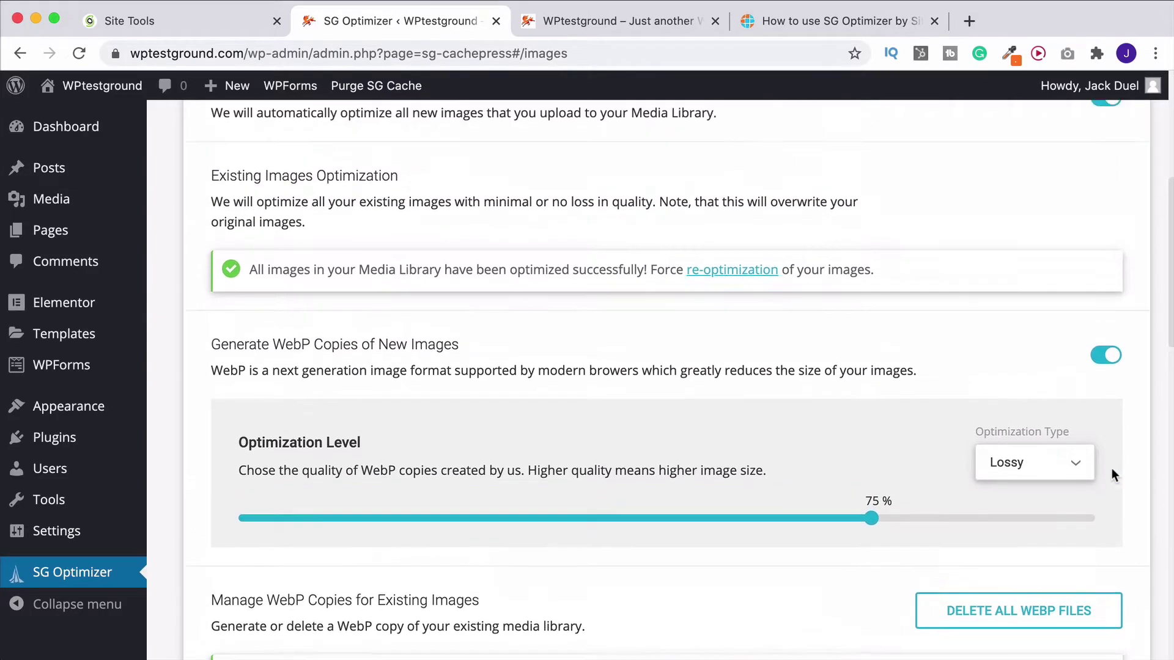
scroll(1112, 474, "up", 4)
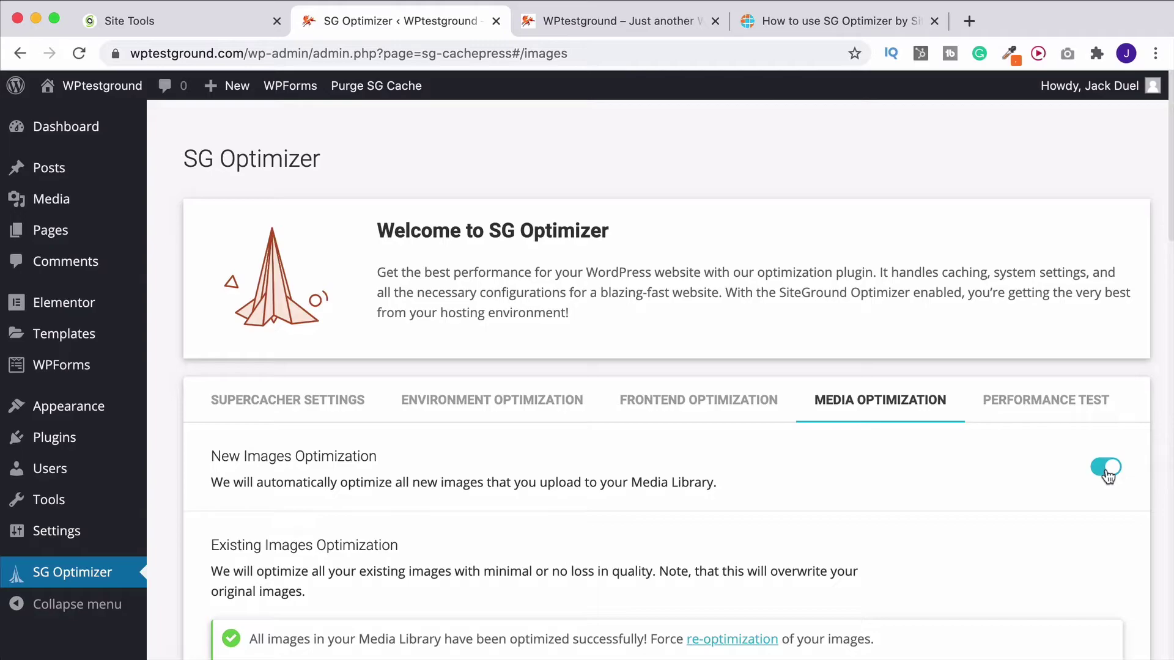
left_click(1072, 410)
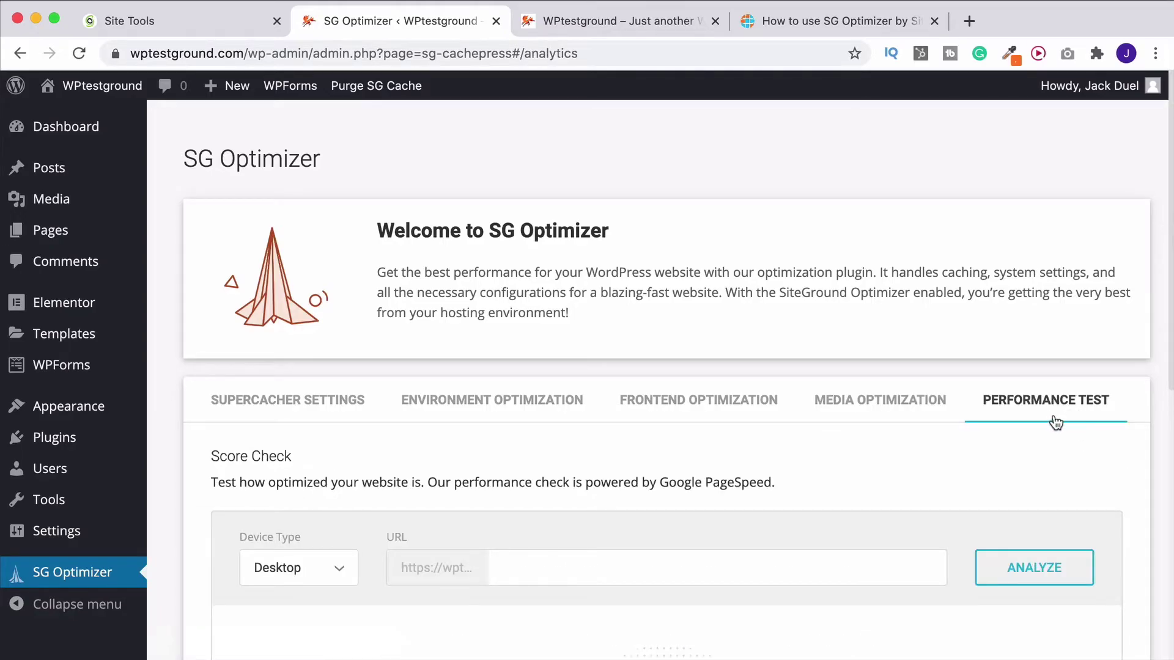
scroll(1056, 422, "down", 3)
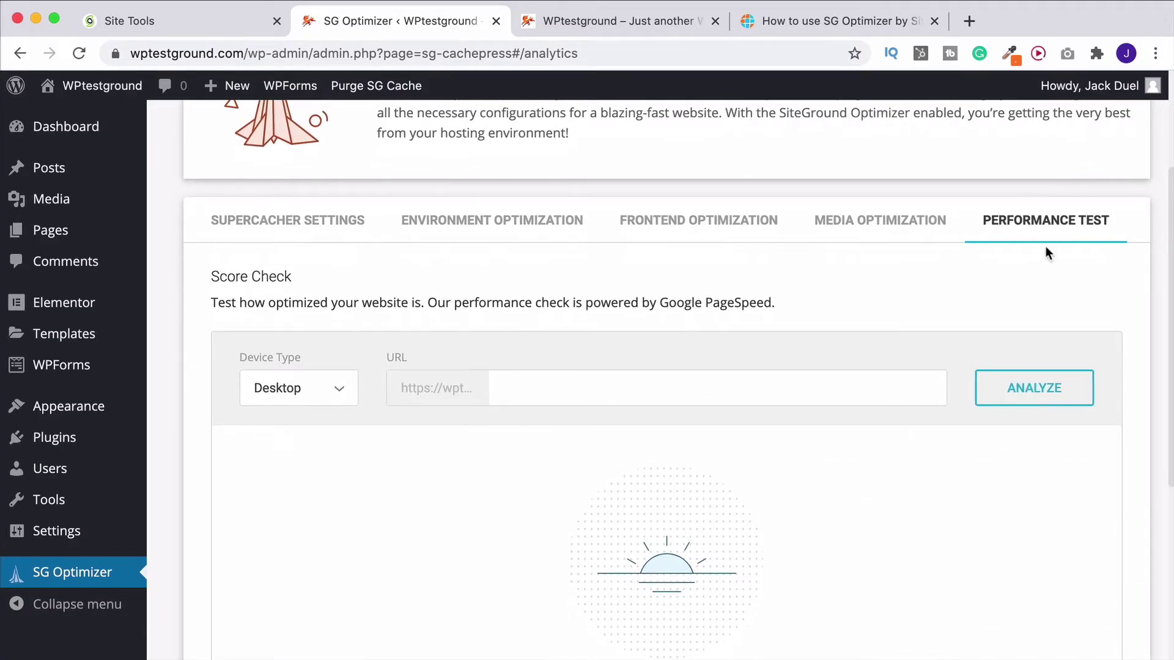
scroll(1026, 379, "down", 3)
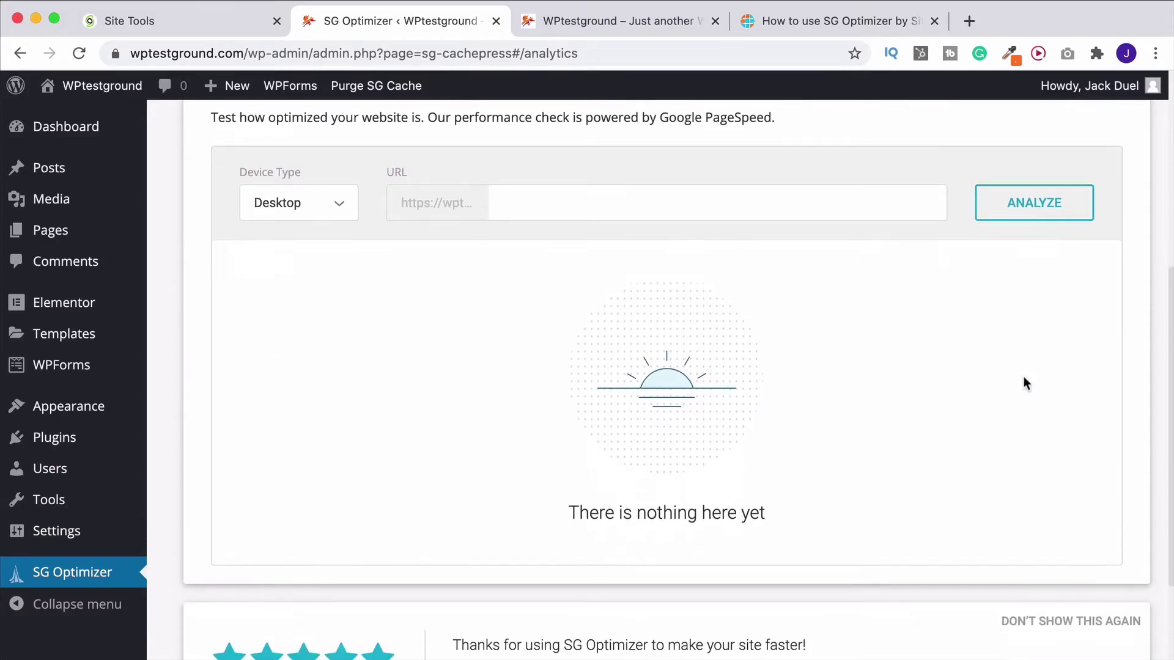
scroll(1009, 300, "up", 6)
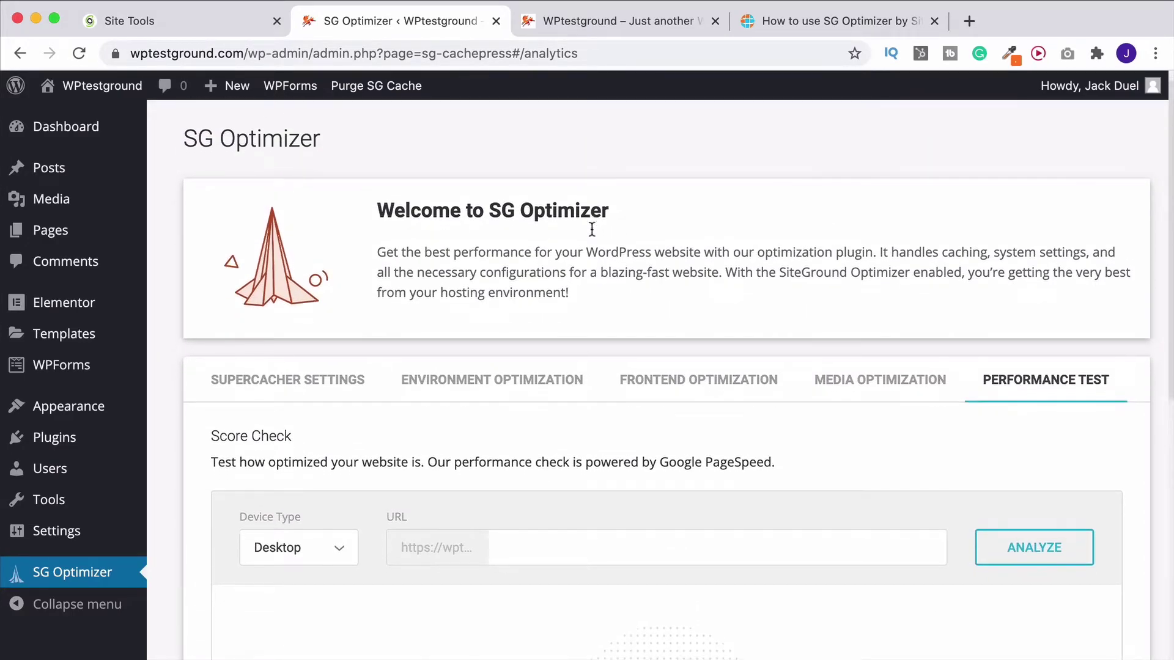
scroll(597, 230, "down", 3)
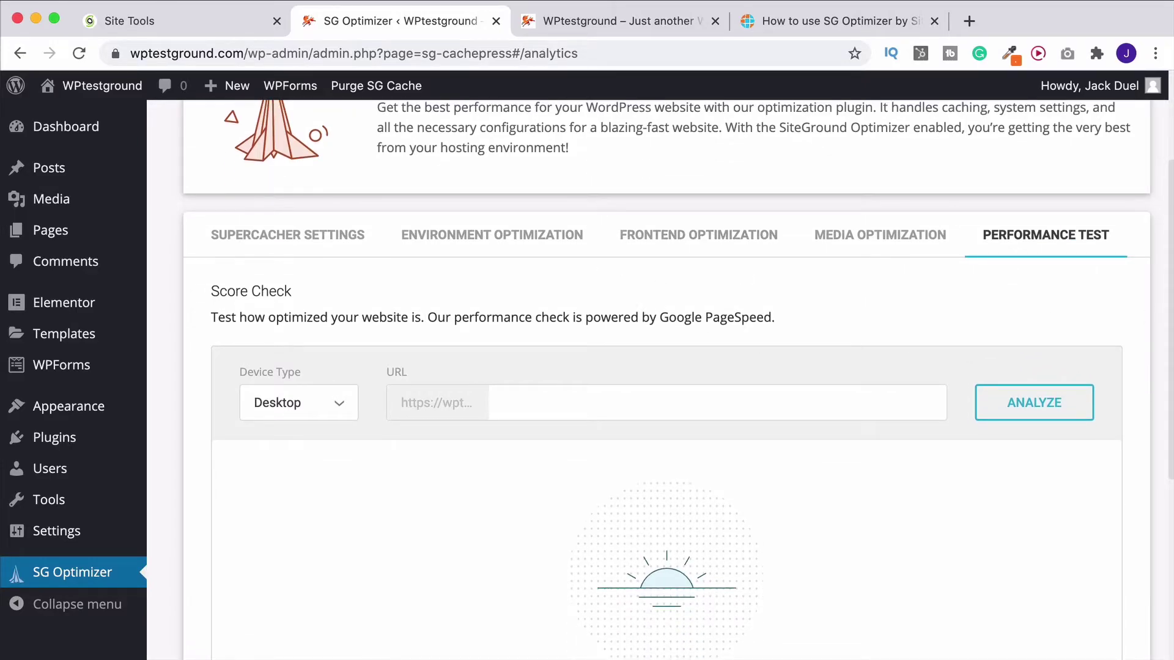
scroll(1069, 335, "down", 3)
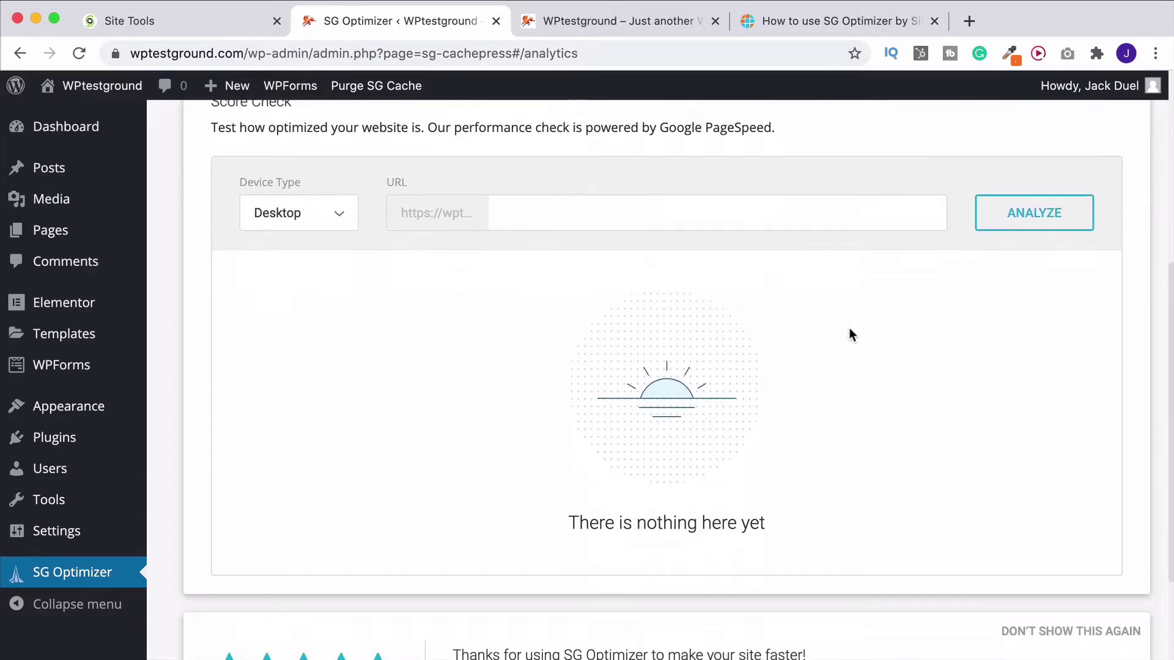
scroll(1058, 378, "up", 5)
scroll(1059, 377, "up", 2)
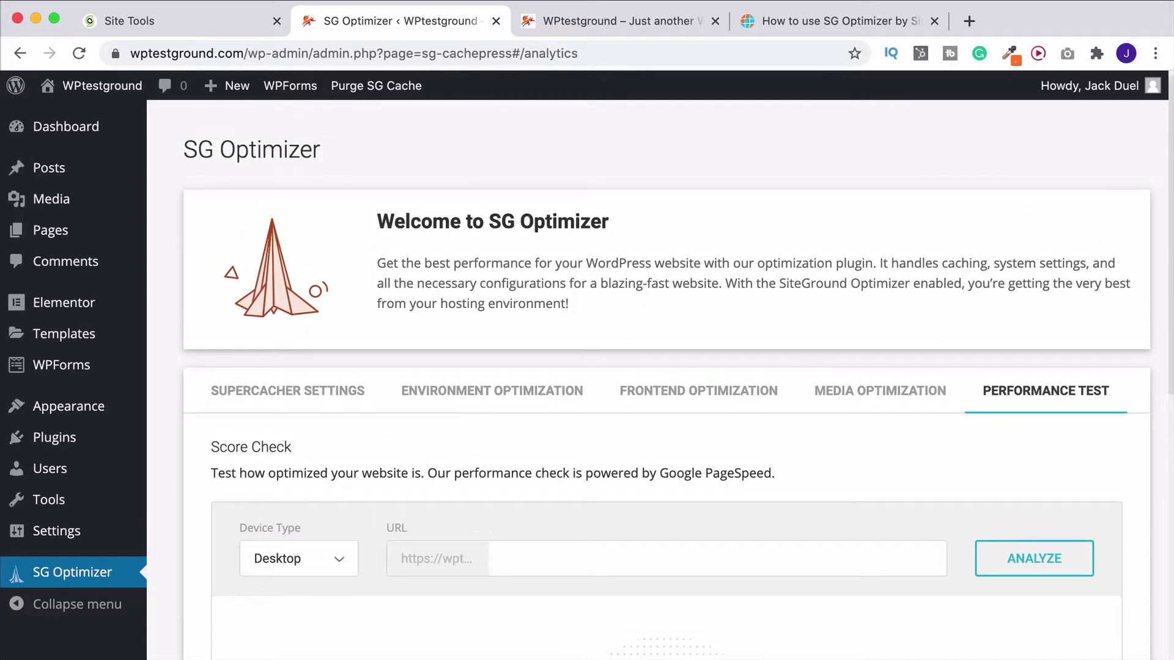